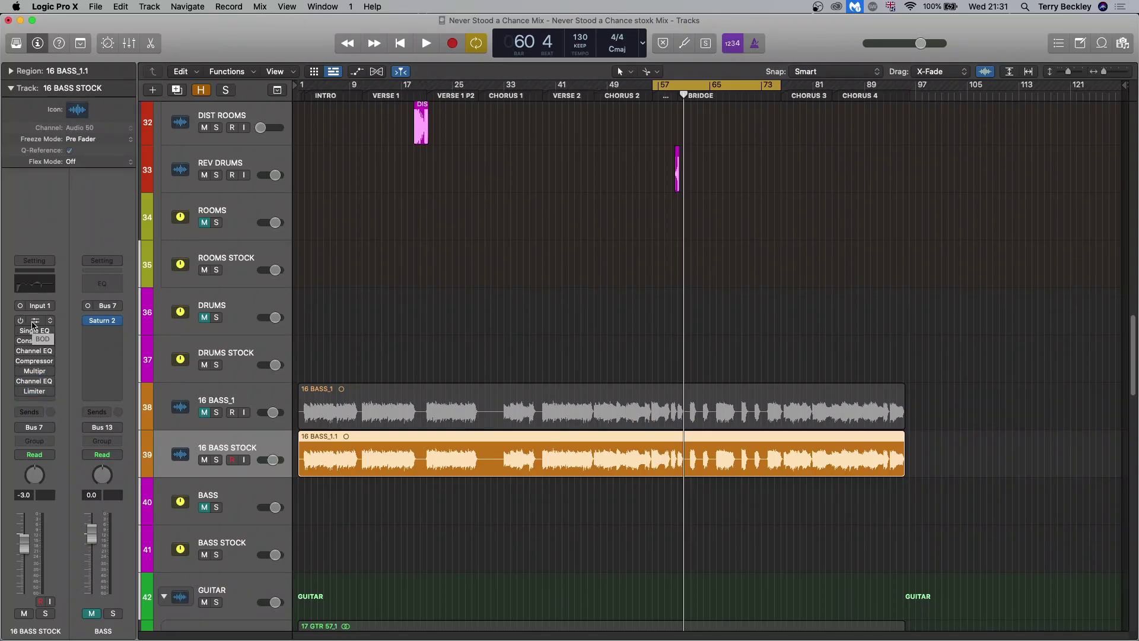
Solo 16 BASS STOCK during playback and switch on its BOD overdrive.
key("space")
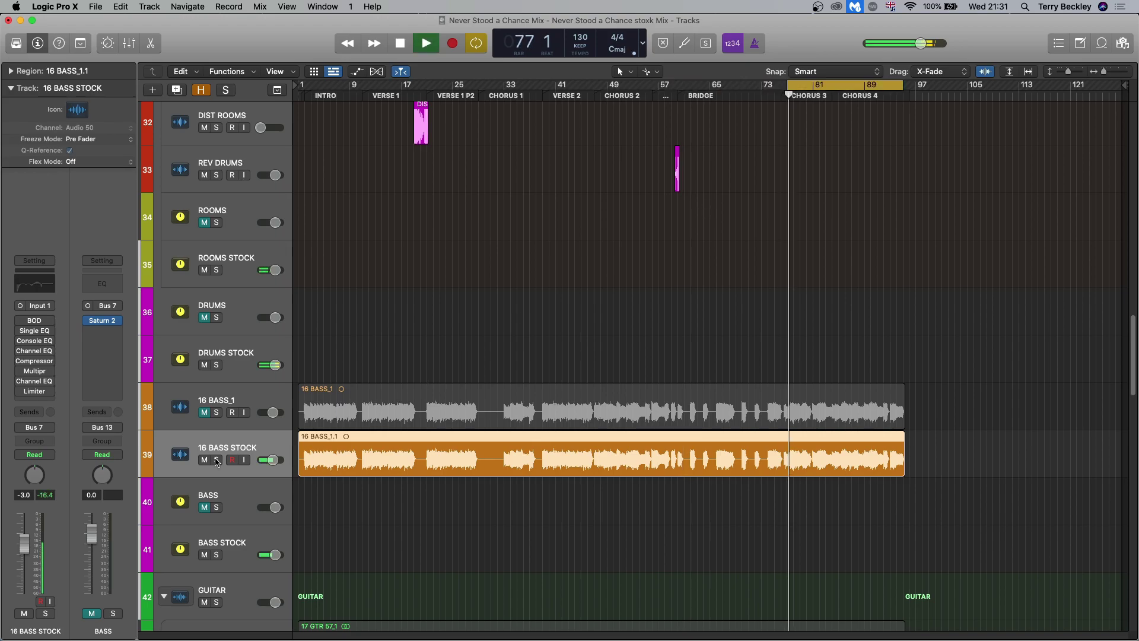
left_click(217, 461)
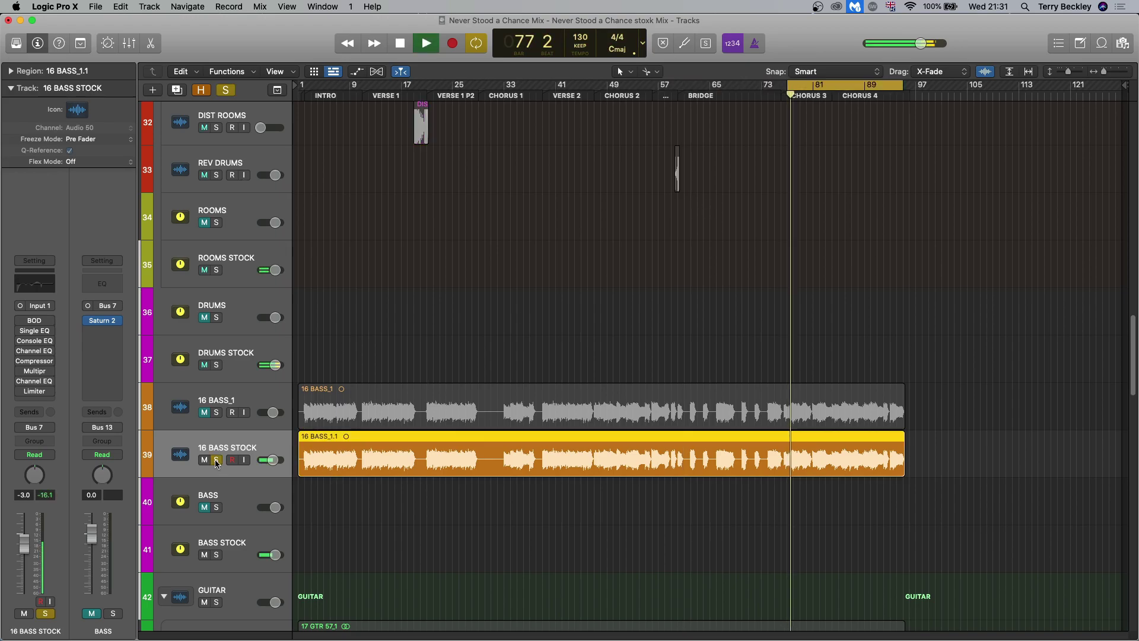
left_click(21, 320)
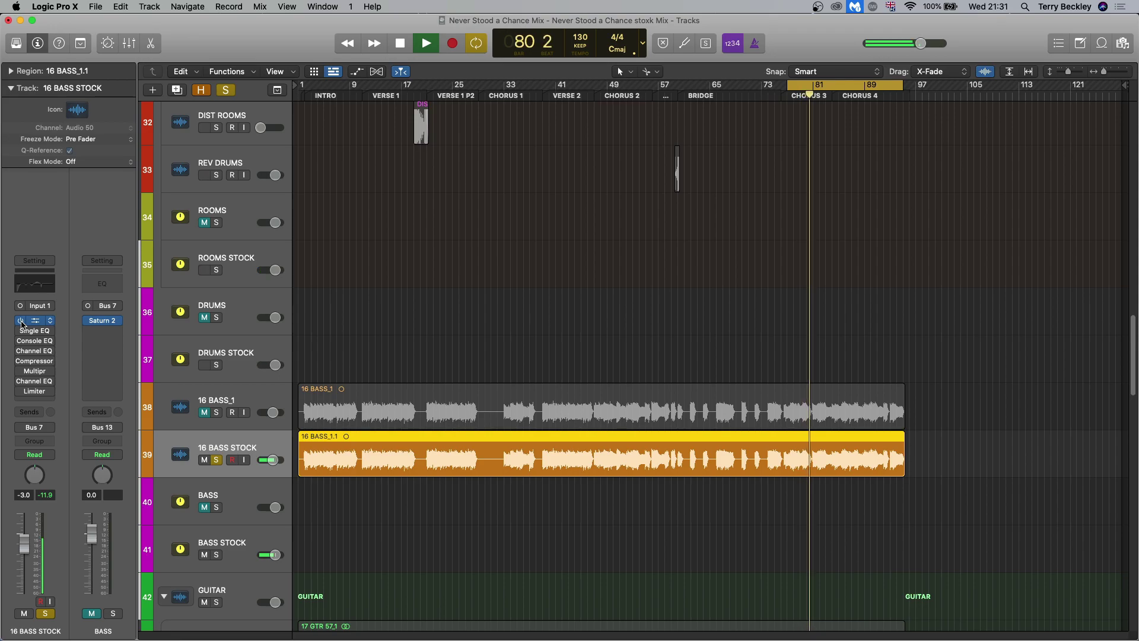
key("space")
Audition 16 BASS_1 soloed with Pro-Q 3 and CLA-76 toggled, then unsolo and mute it.
key("Up")
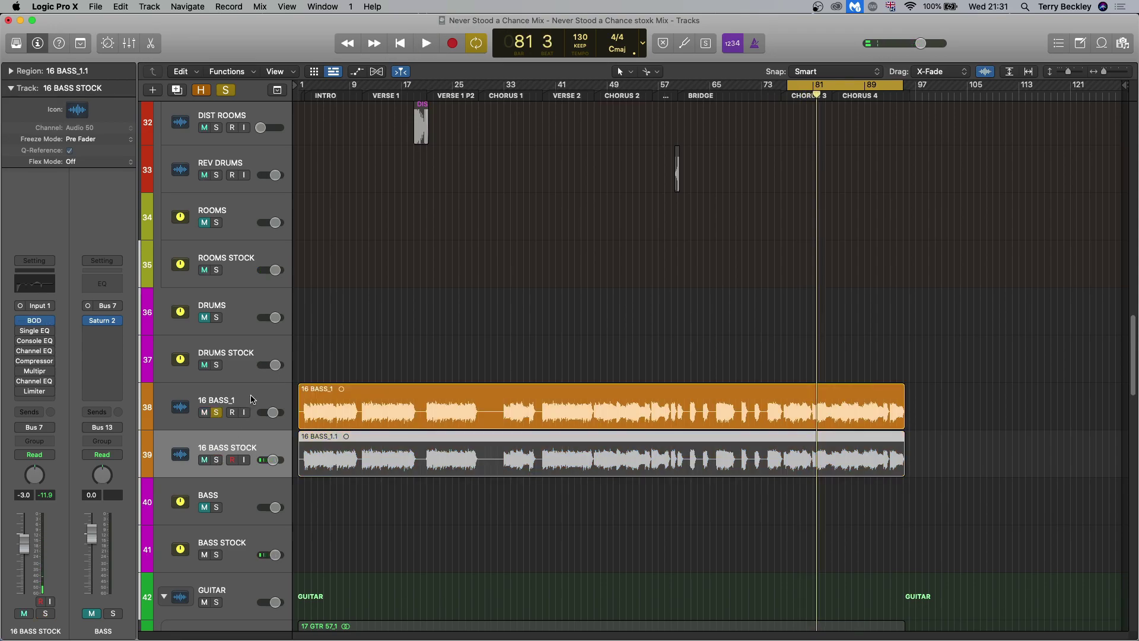
left_click(21, 371)
left_click(21, 381)
key("space")
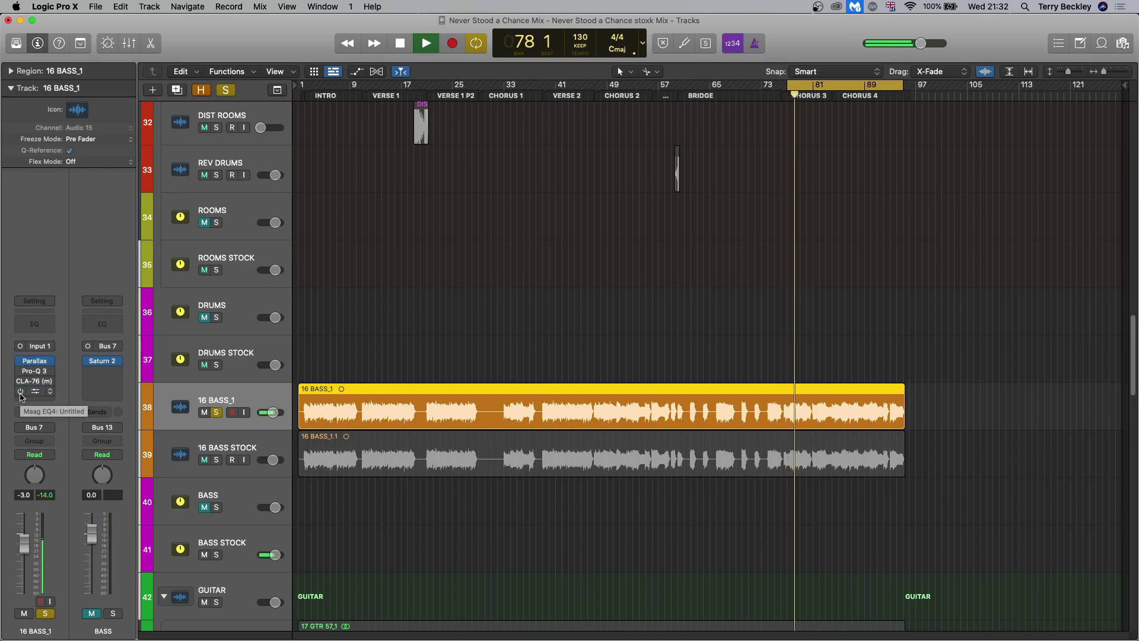
key("space")
left_click(216, 413)
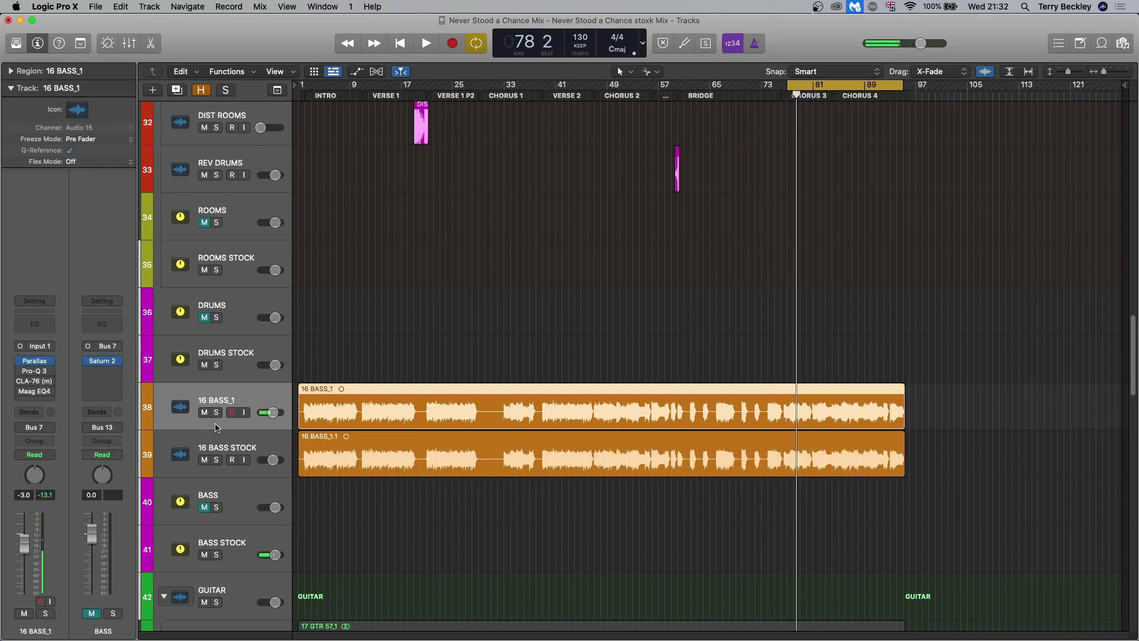
left_click(205, 413)
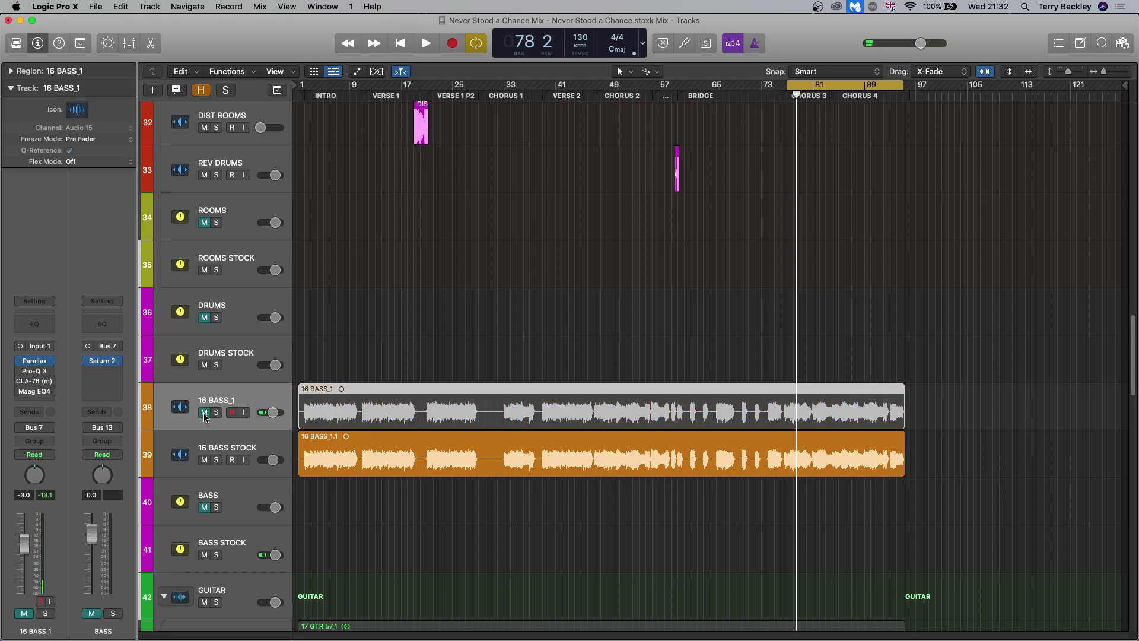
Re-solo 16 BASS STOCK and enable its Single EQ, Console EQ and Channel EQ while auditioning.
left_click(229, 439)
left_click(217, 460)
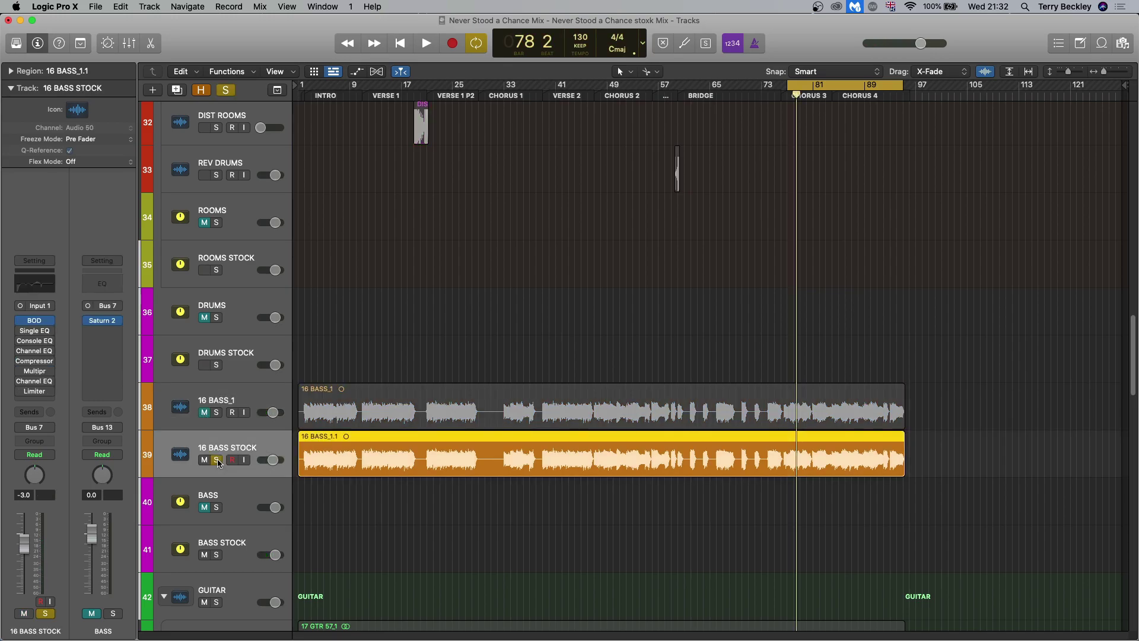
key("space")
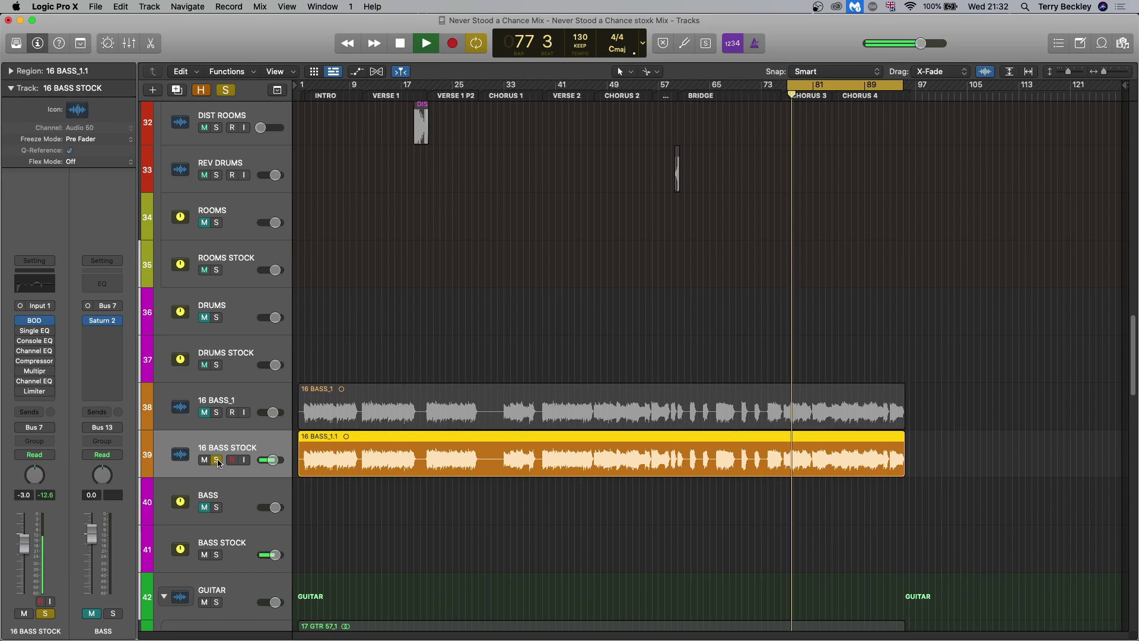
key("space")
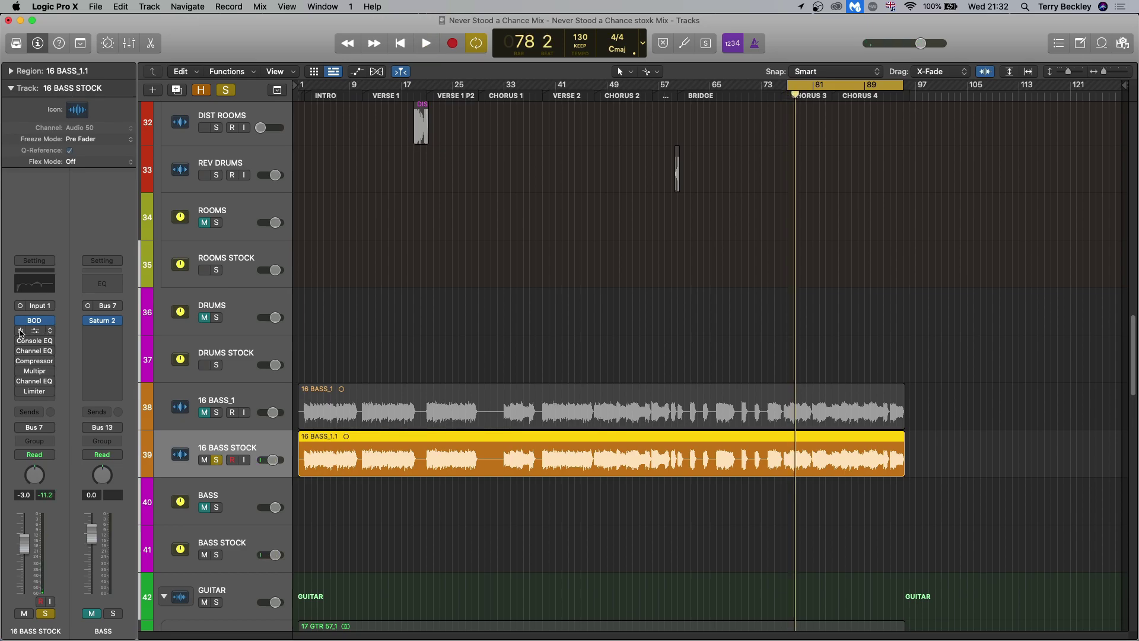
left_click(20, 330)
left_click(20, 340)
key("space")
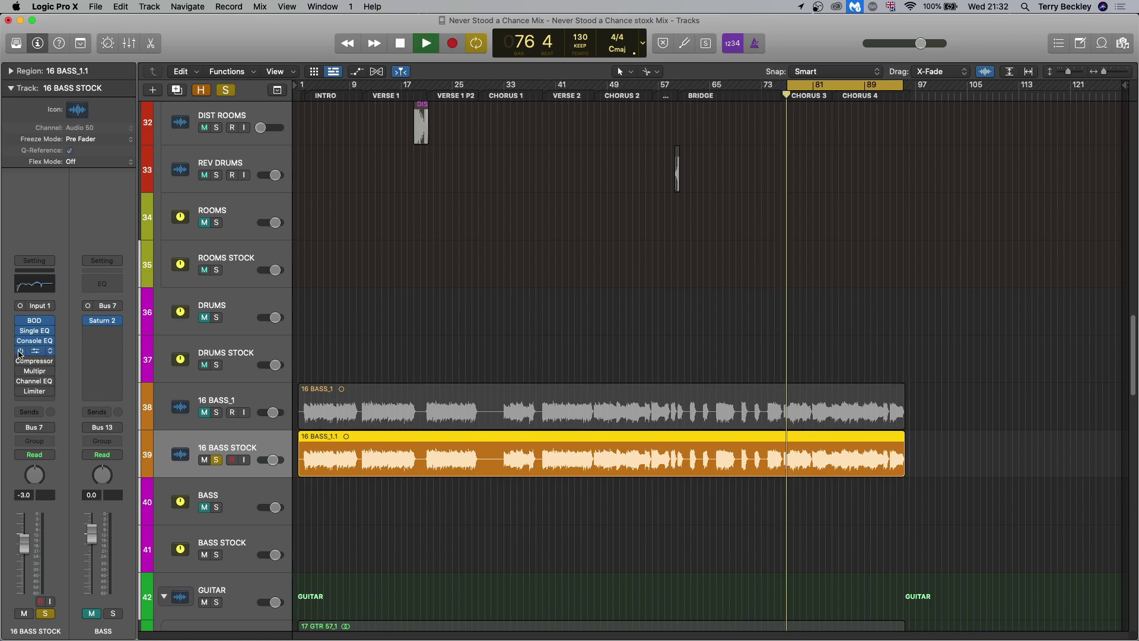
left_click(20, 351)
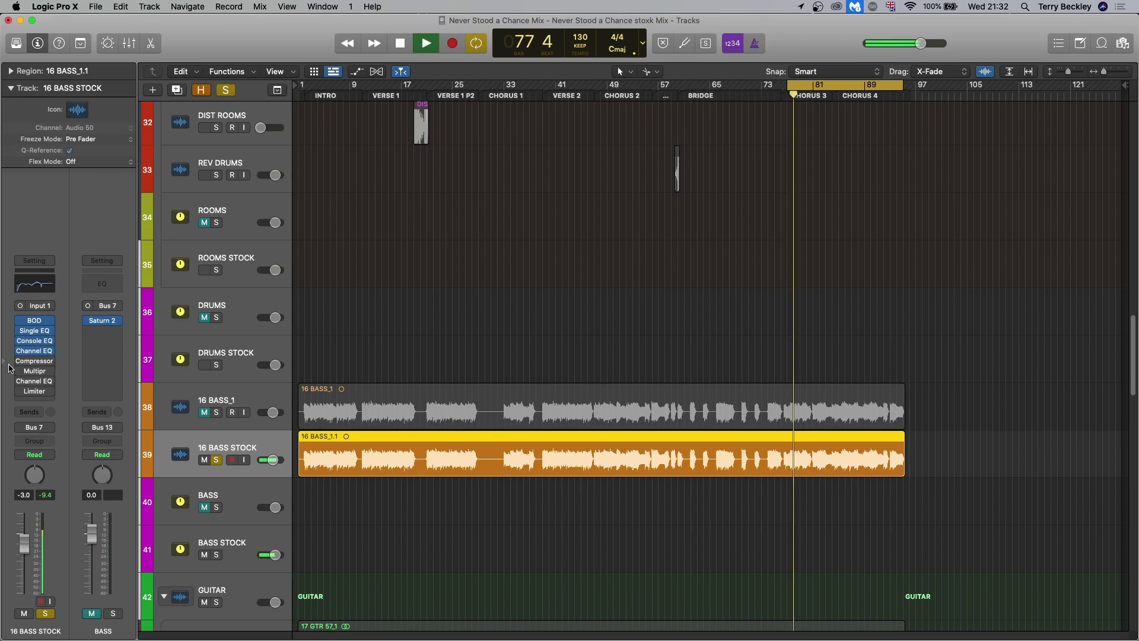
key("space")
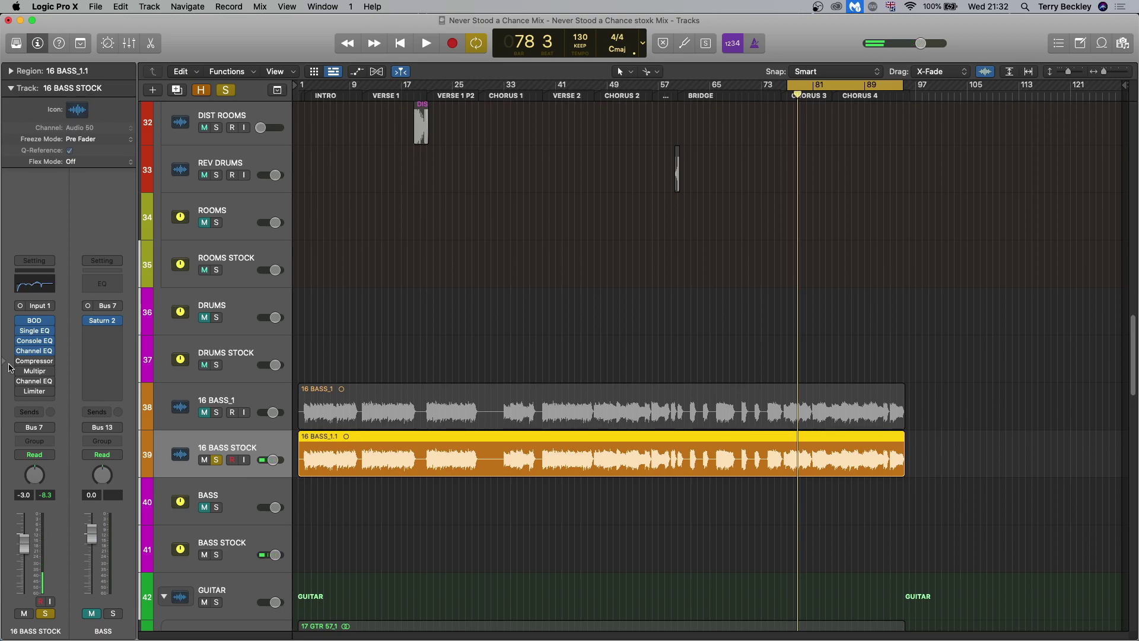
left_click(225, 90)
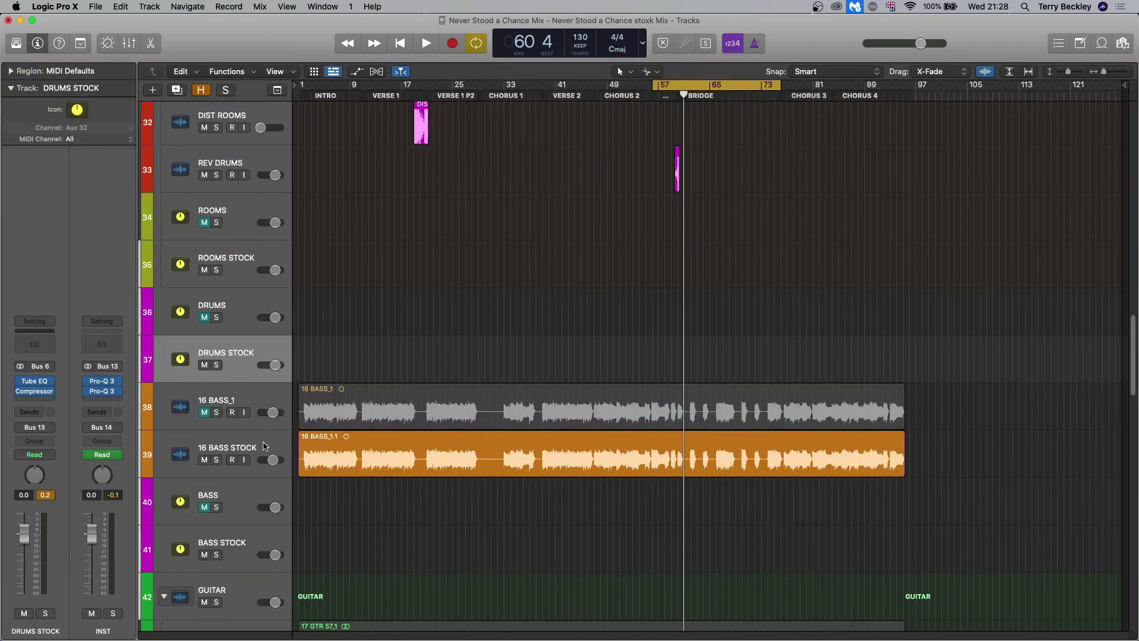
left_click(264, 446)
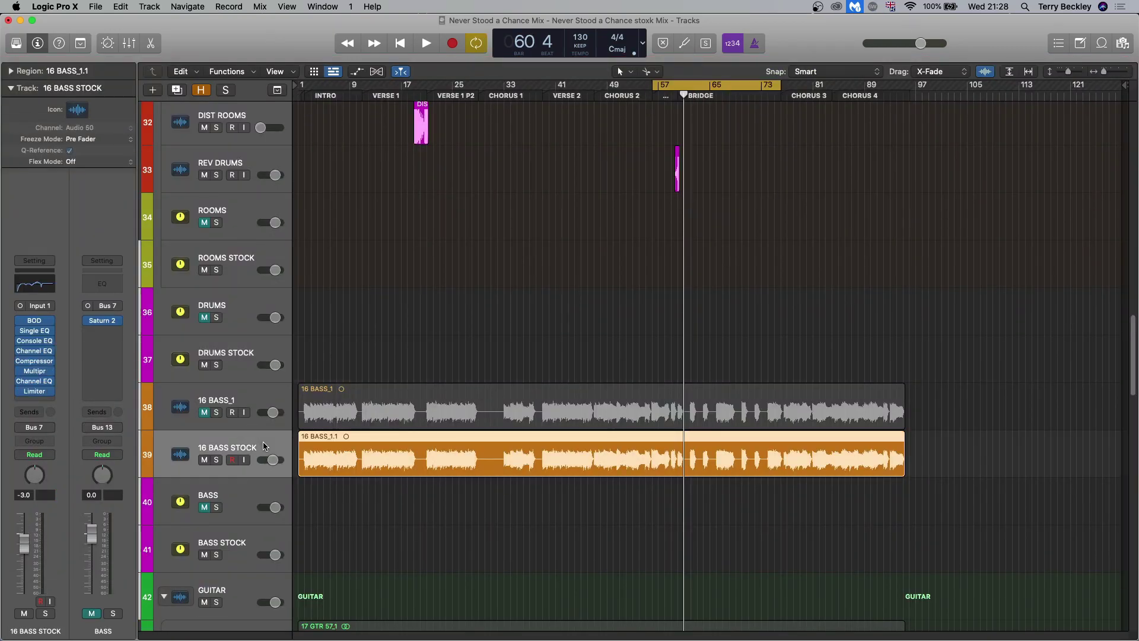
Inspect BOD on 16 BASS STOCK and Parallax on 16 BASS_1, then show the stock track's Single Band EQ.
left_click(36, 323)
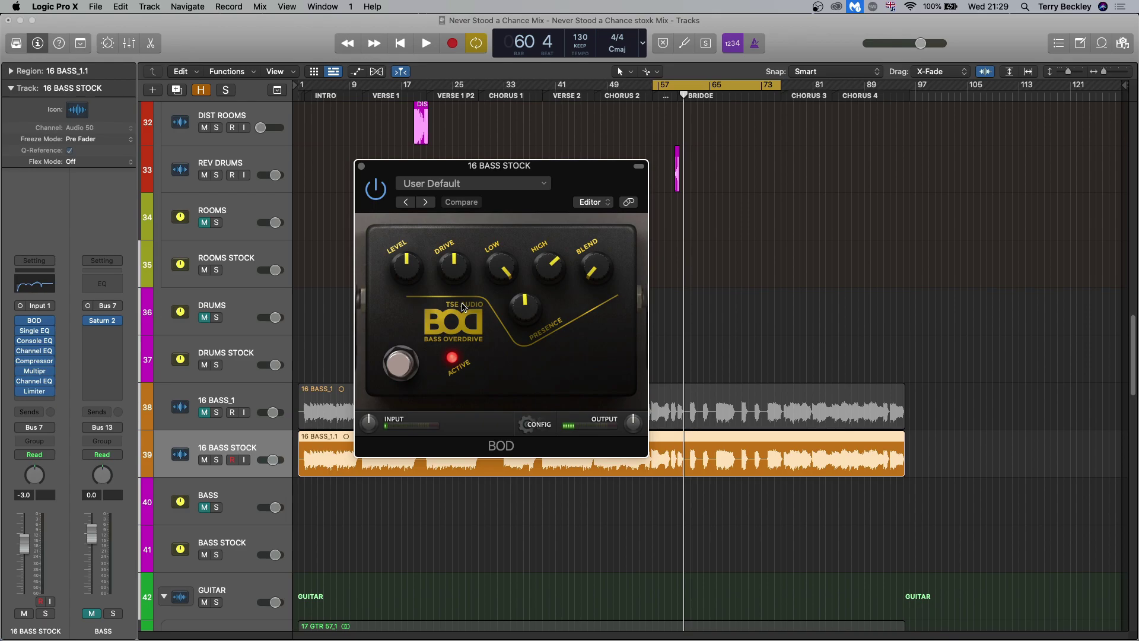
left_click(258, 393)
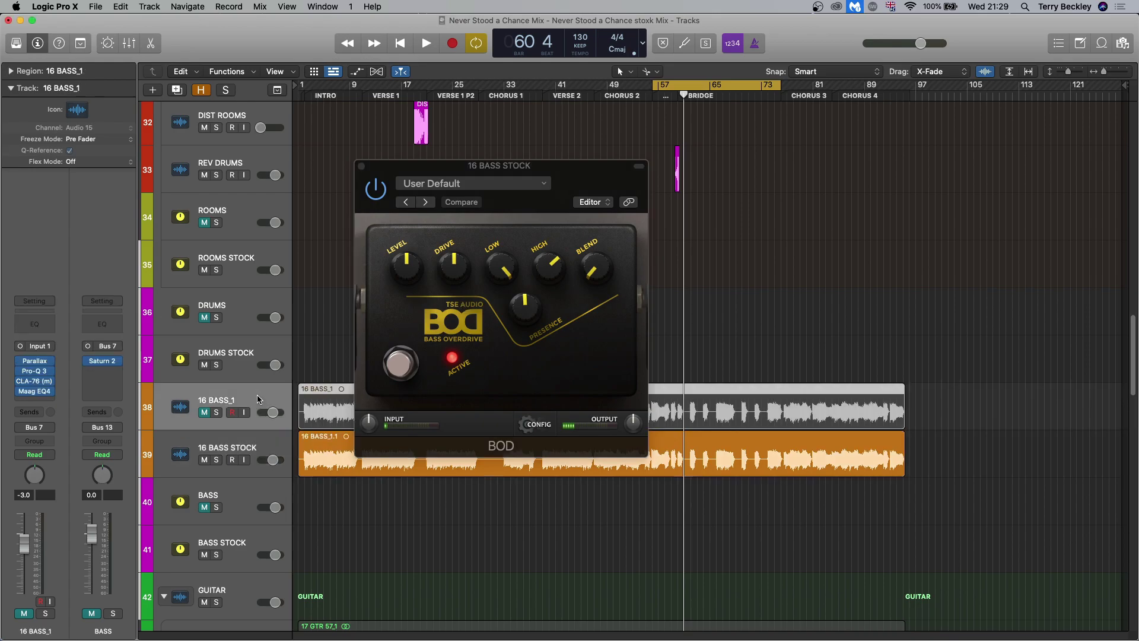
left_click(36, 363)
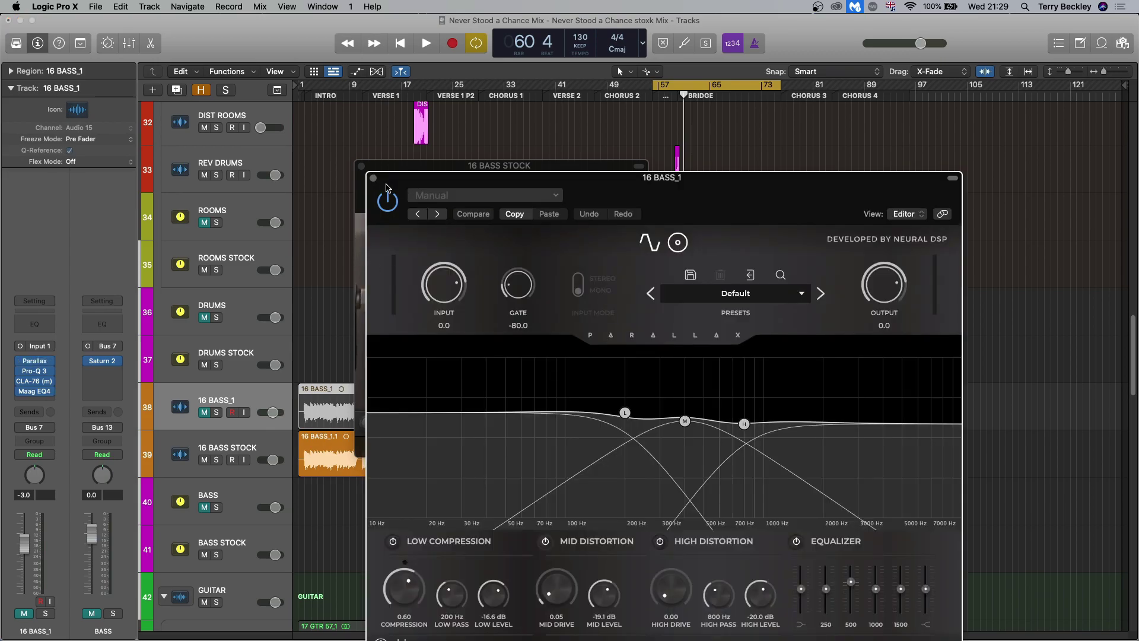
left_click(373, 179)
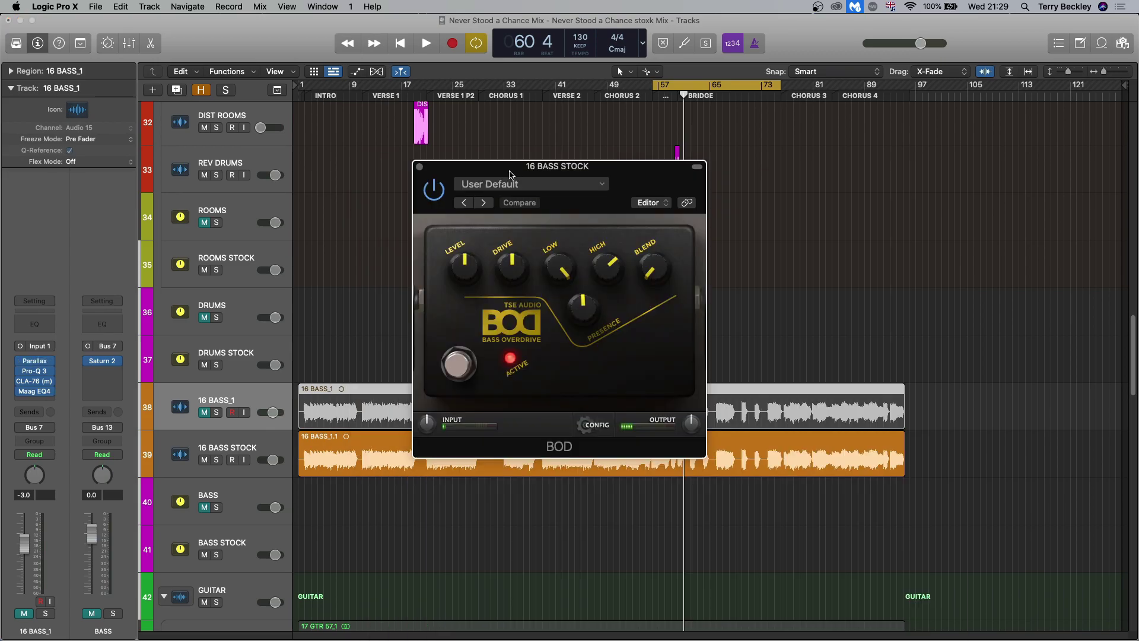
left_click(34, 330)
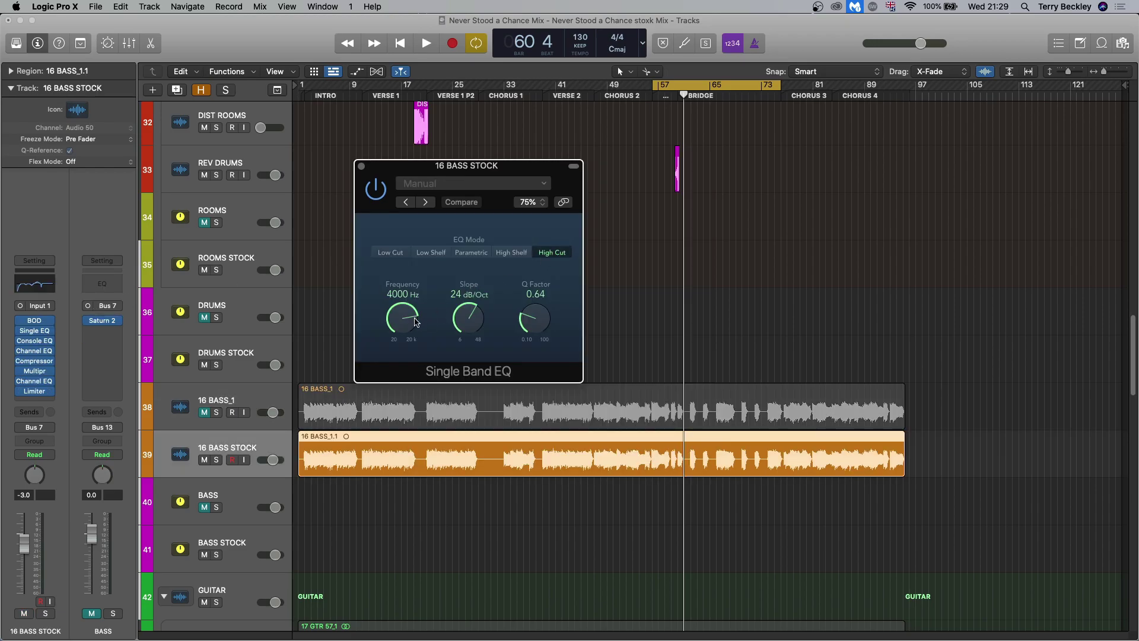
Look over the Vintage Console EQ knobs on 16 BASS STOCK, then close its window.
left_click(34, 341)
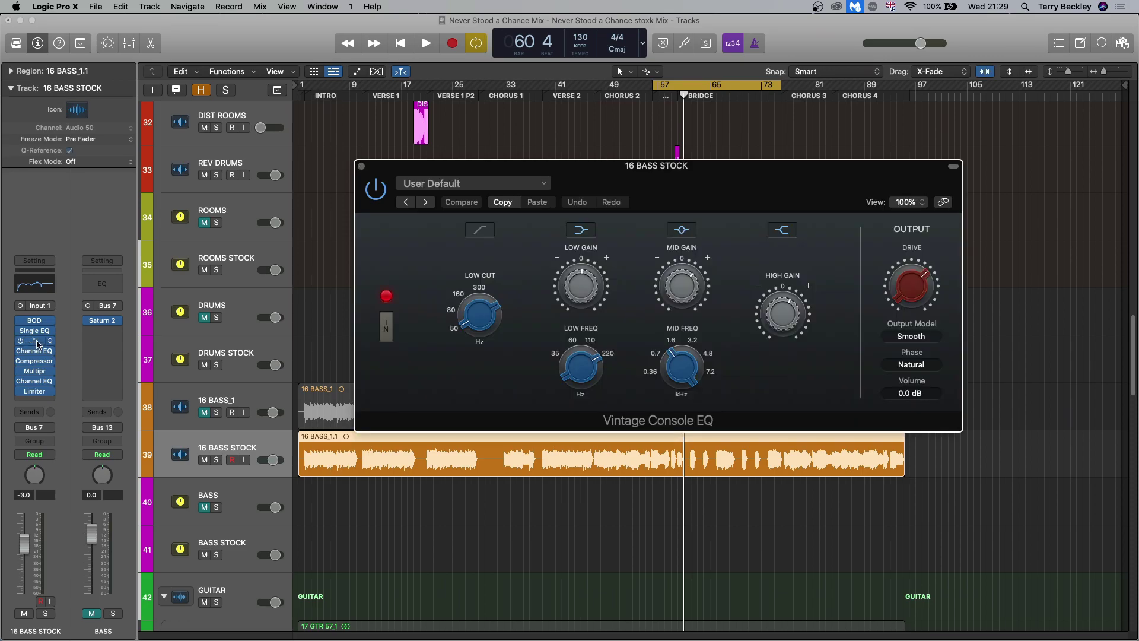
mouse_move(602, 301)
mouse_move(711, 281)
mouse_move(703, 326)
mouse_move(795, 319)
left_click(362, 166)
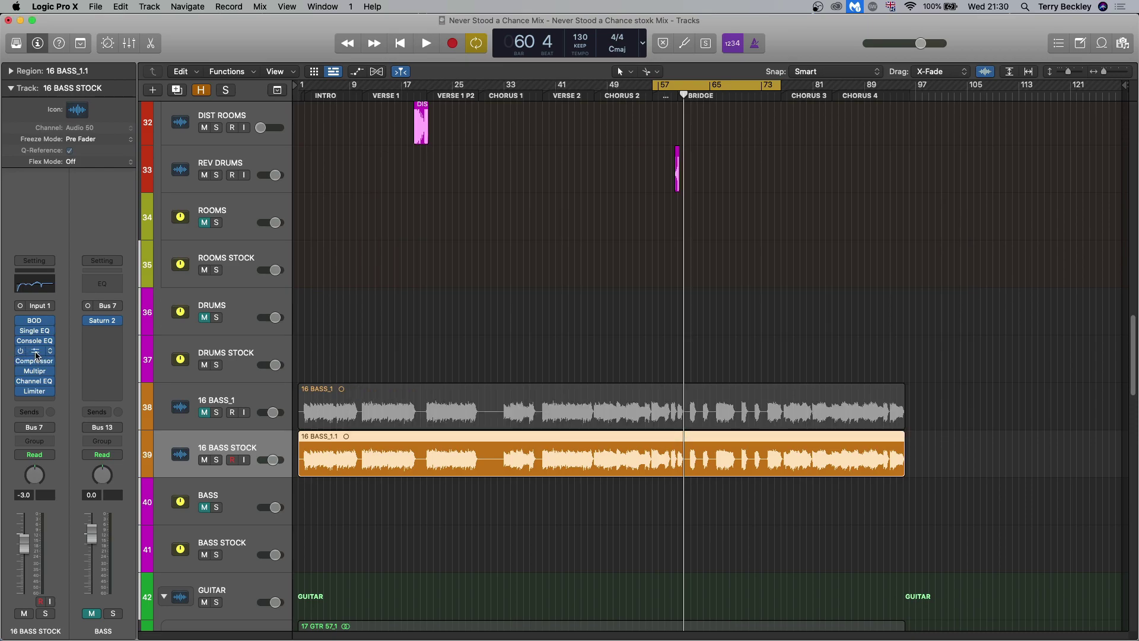
Open 16 BASS STOCK's Channel EQ to view its curve, then close it.
left_click(34, 351)
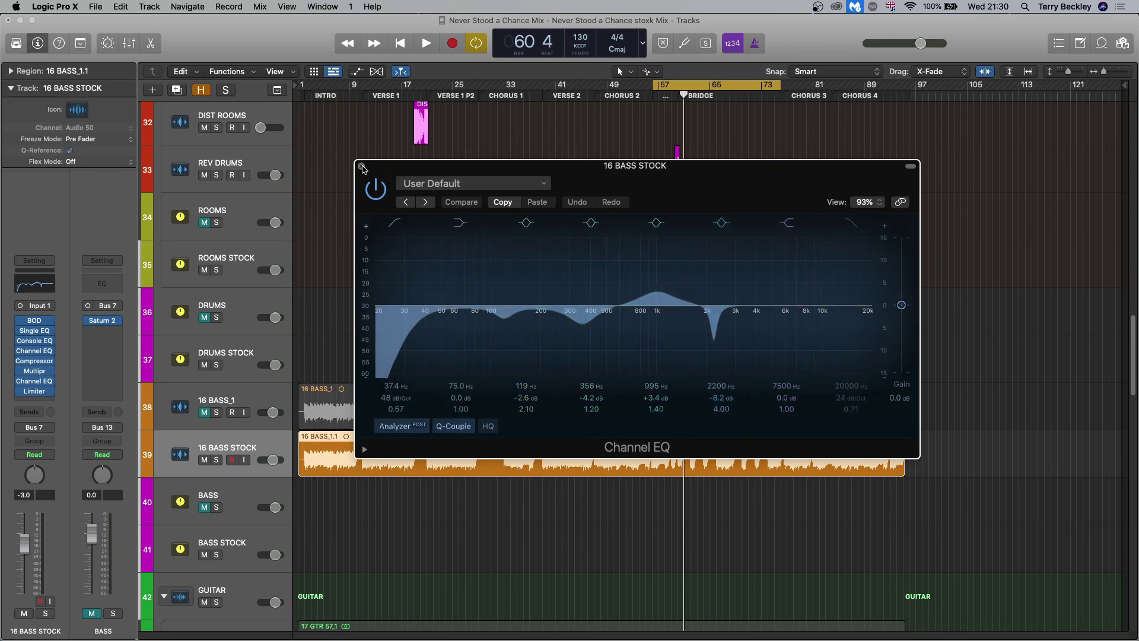
left_click(361, 166)
Inspect 16 BASS STOCK's Studio FET Compressor, close it, and open the Multipressor.
left_click(35, 360)
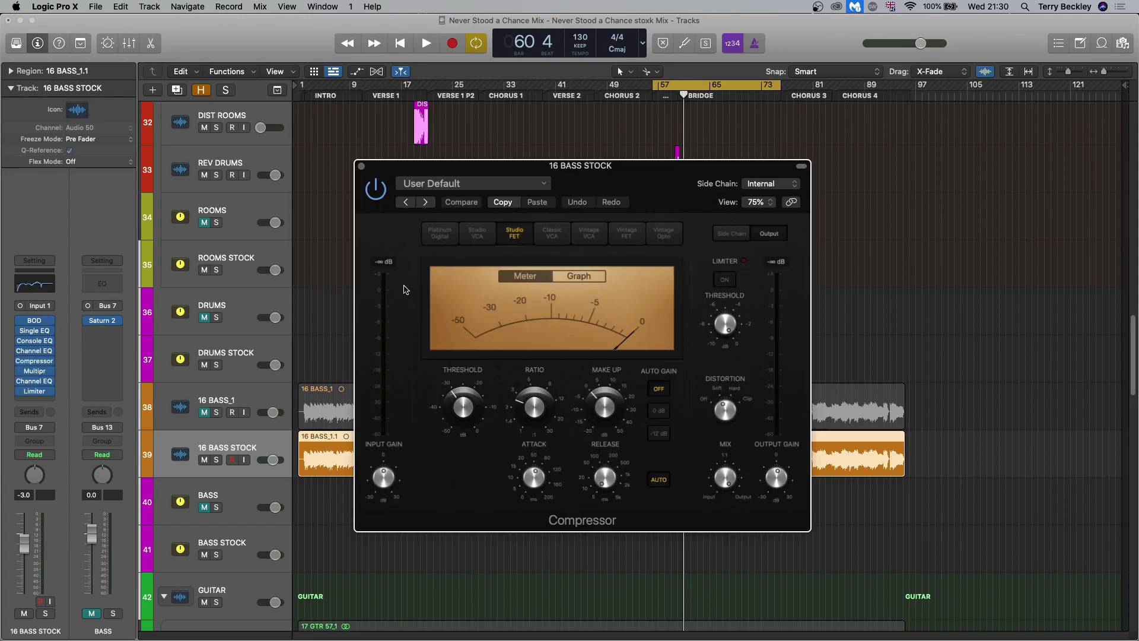
mouse_move(543, 478)
left_click(361, 166)
left_click(35, 371)
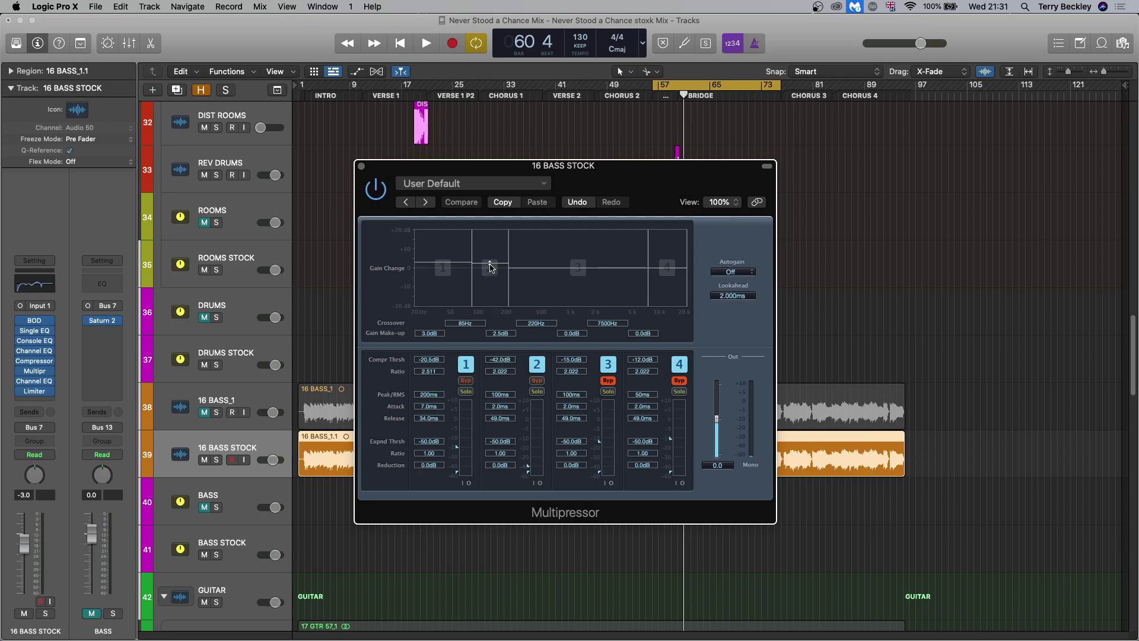
Close the Multipressor, then view and close the second Channel EQ and the Limiter on 16 BASS STOCK.
left_click(362, 166)
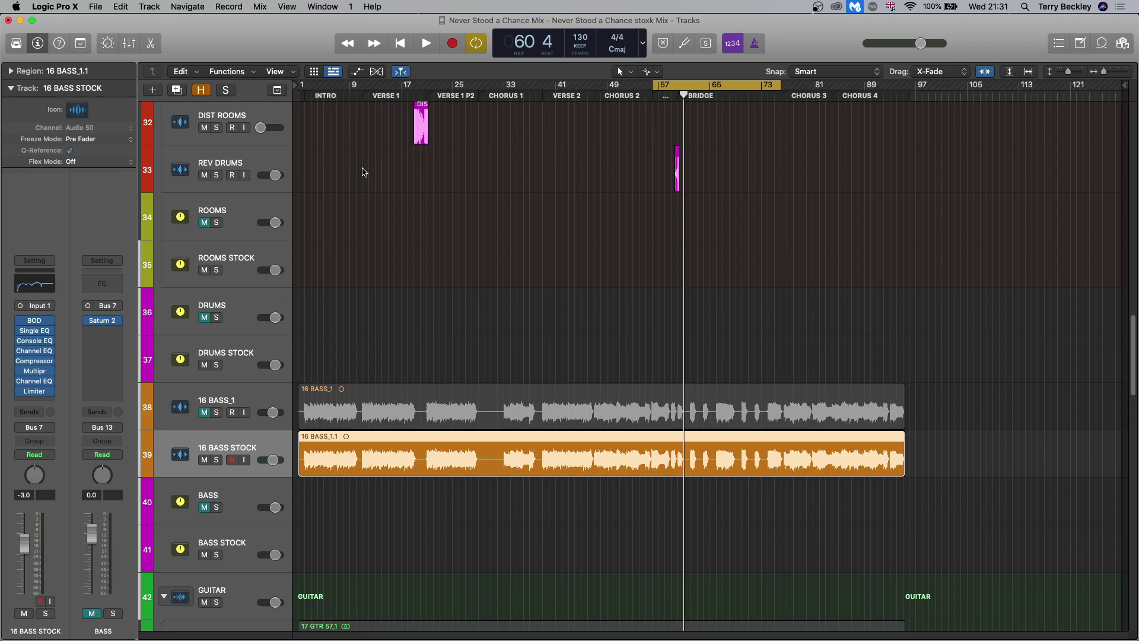
left_click(34, 381)
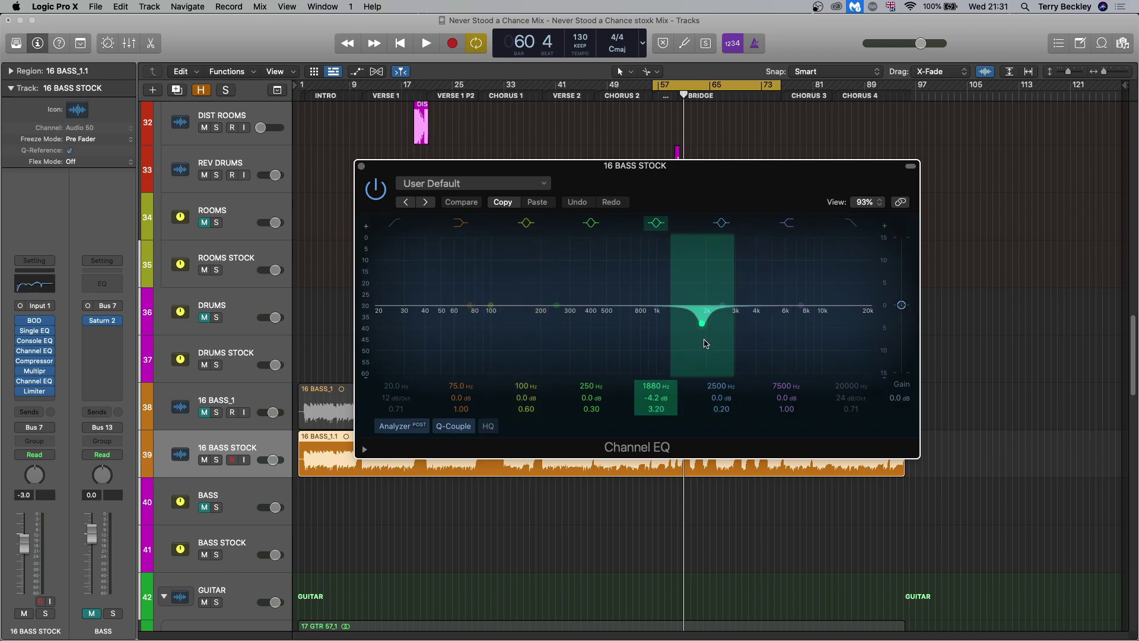
left_click(361, 167)
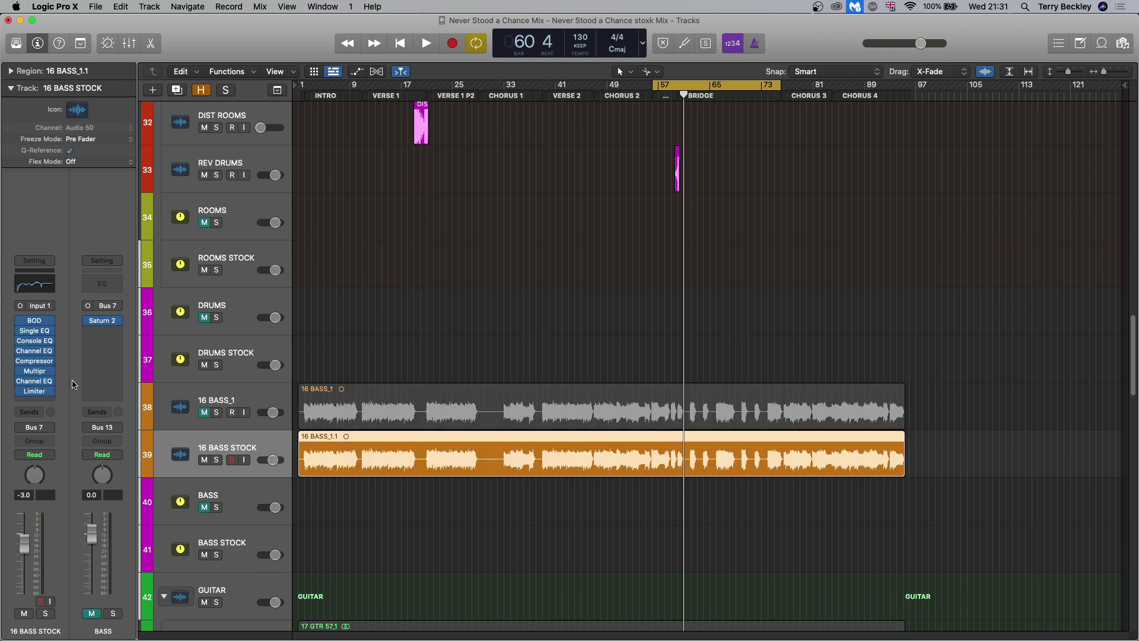
left_click(34, 391)
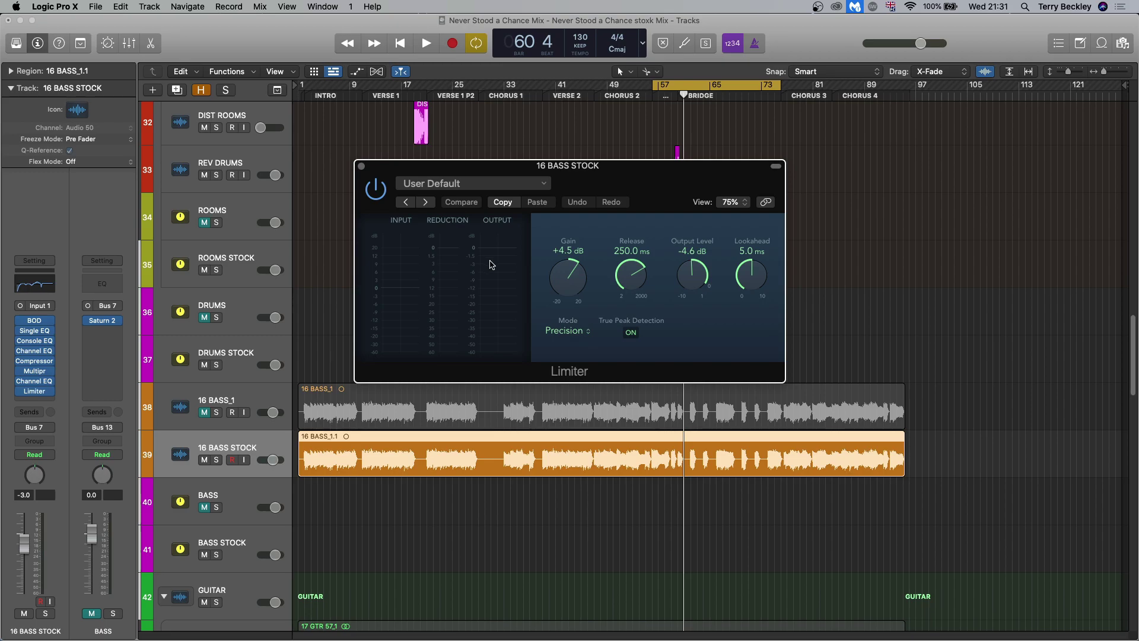
left_click(362, 167)
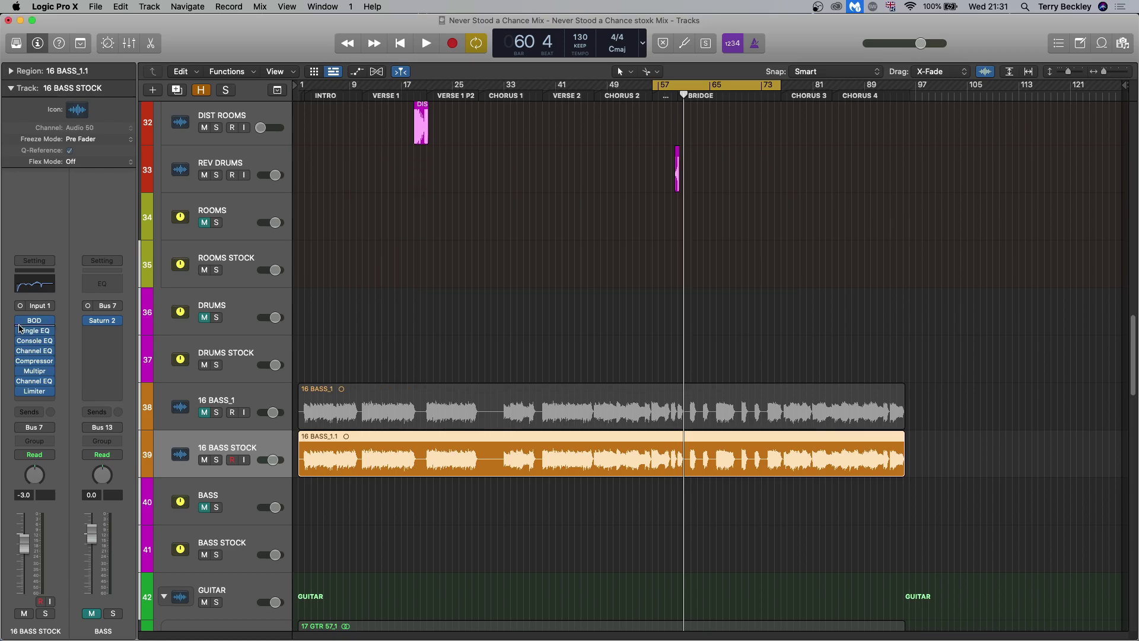
Bypass every plugin on 16 BASS STOCK and replace the bars 57–73 loop with bars 77–89.
left_click_drag(20, 330, 20, 392)
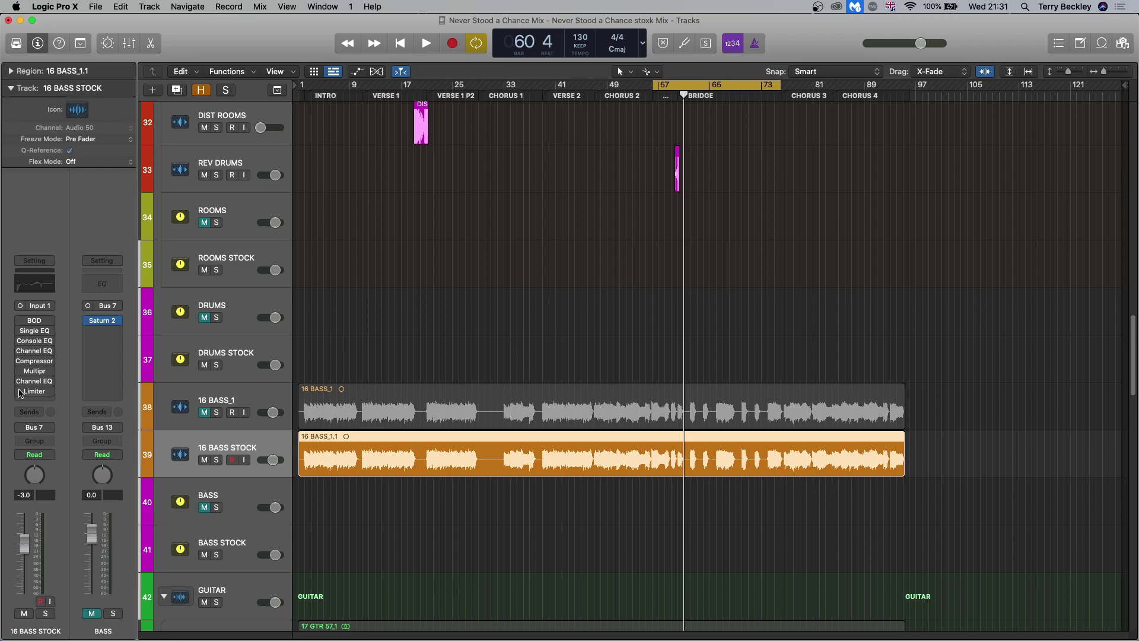
mouse_move(34, 324)
left_click(817, 88)
left_click_drag(785, 88, 903, 88)
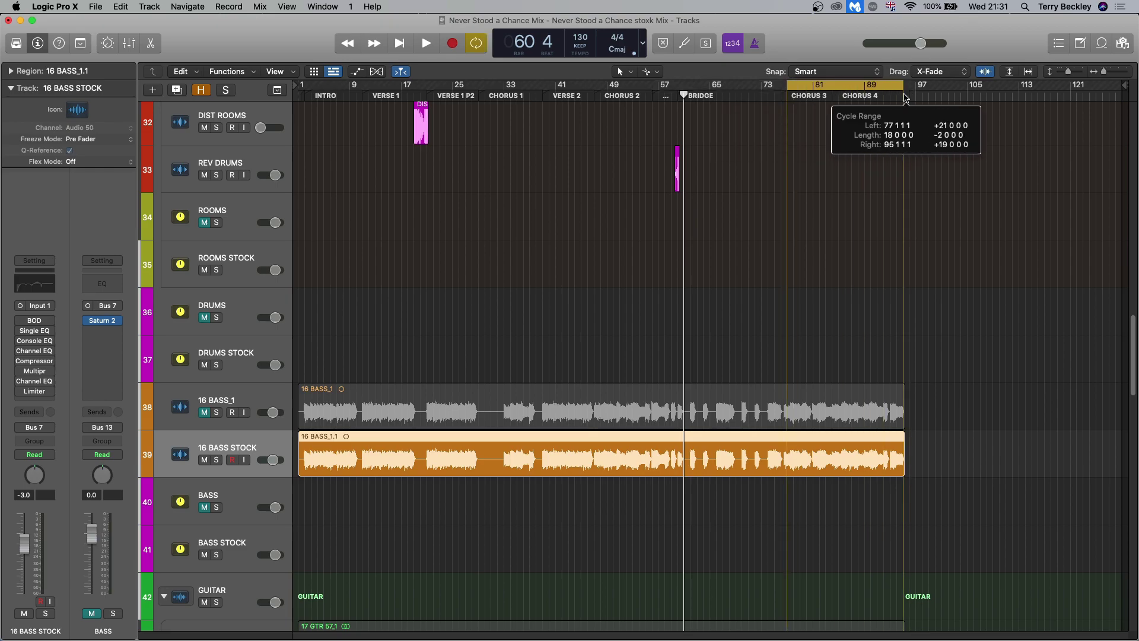
Play the loop with 16 BASS STOCK soloed, A/B-ing its Console EQ bypass.
key("space")
left_click(216, 460)
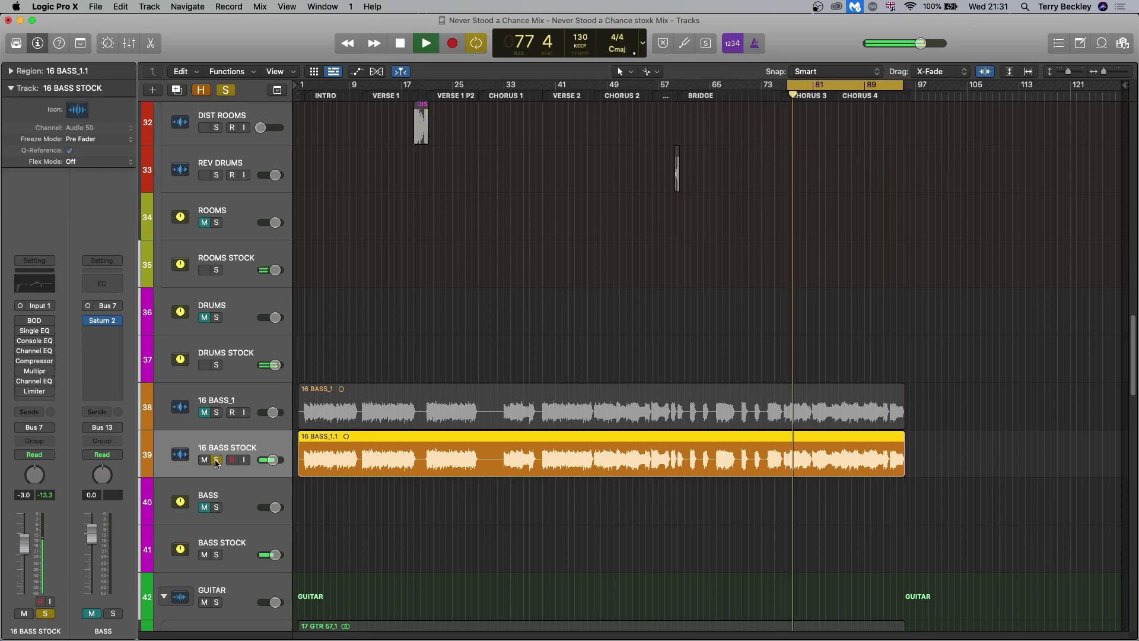
mouse_move(21, 323)
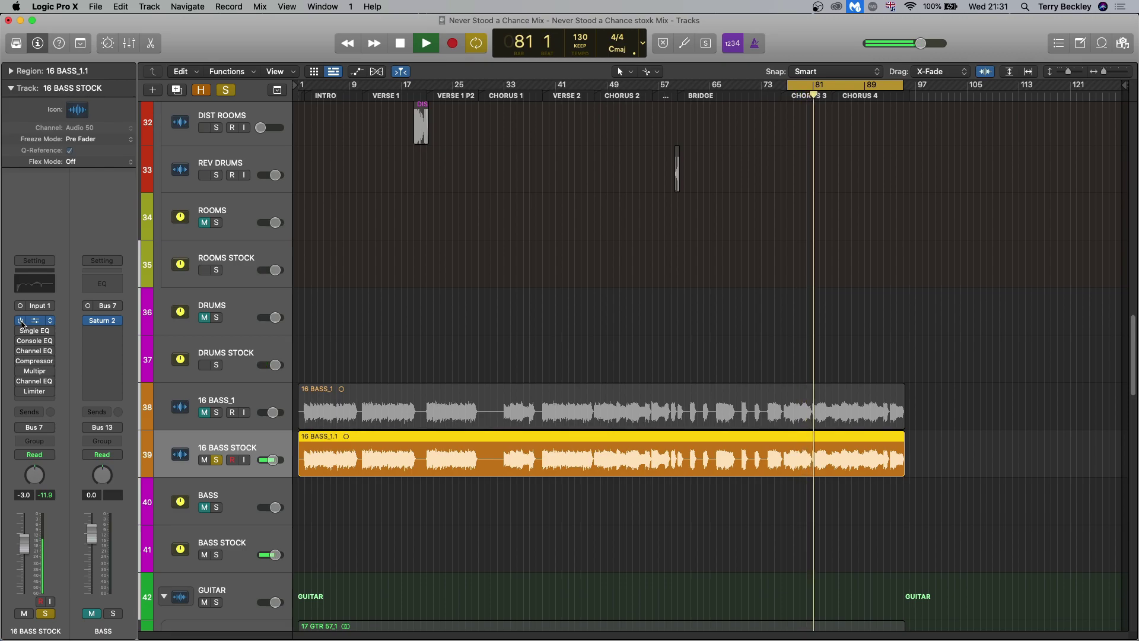
key("space")
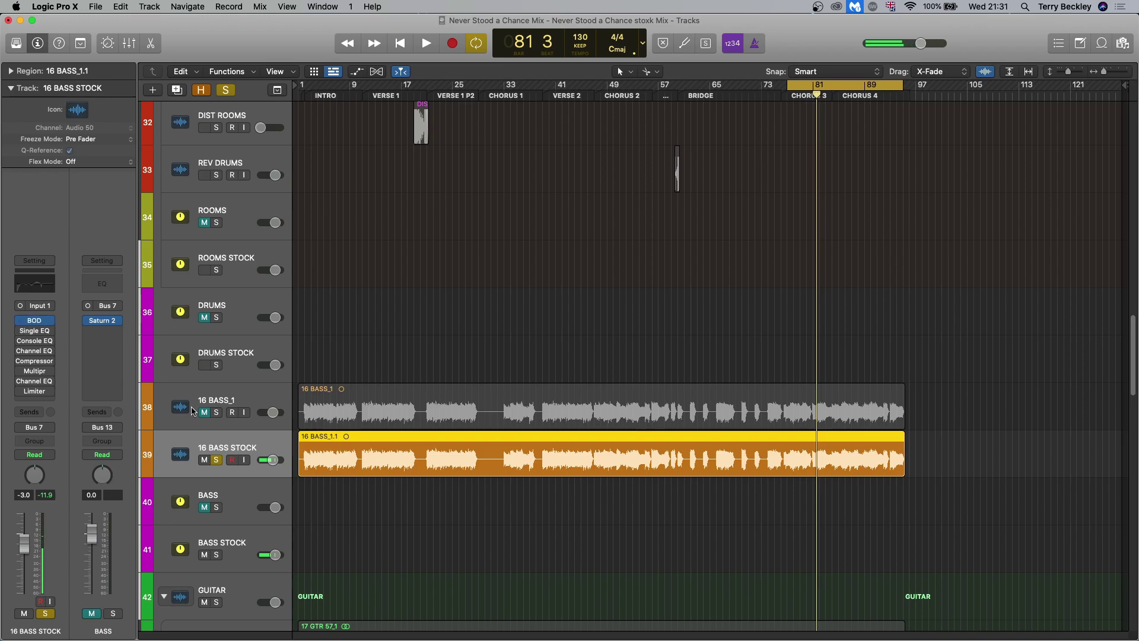
key("space")
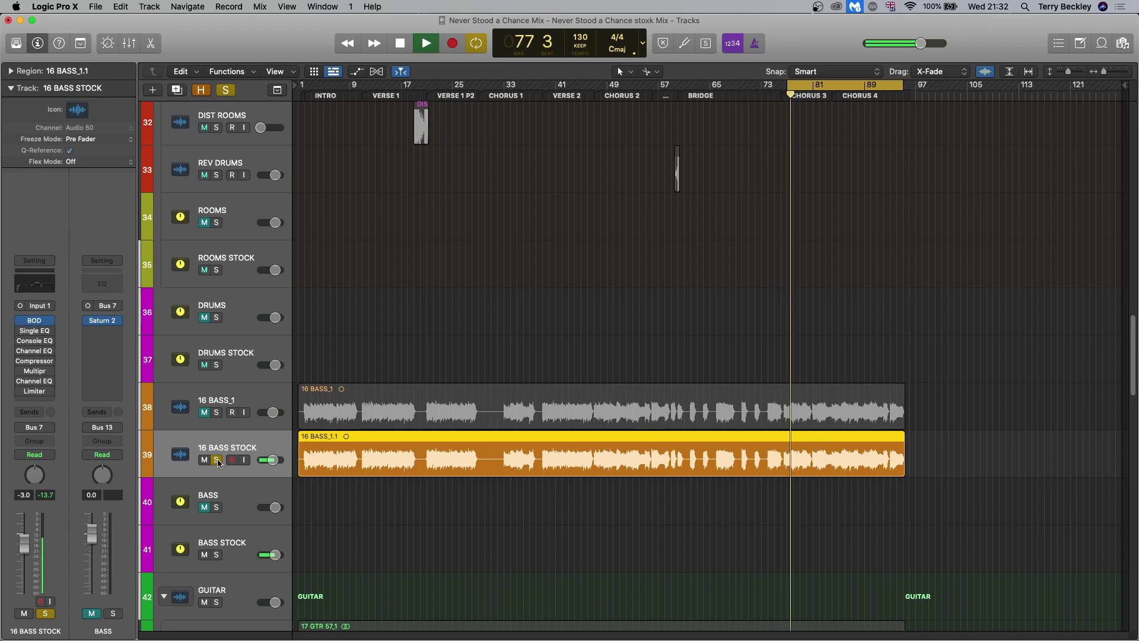
key("space")
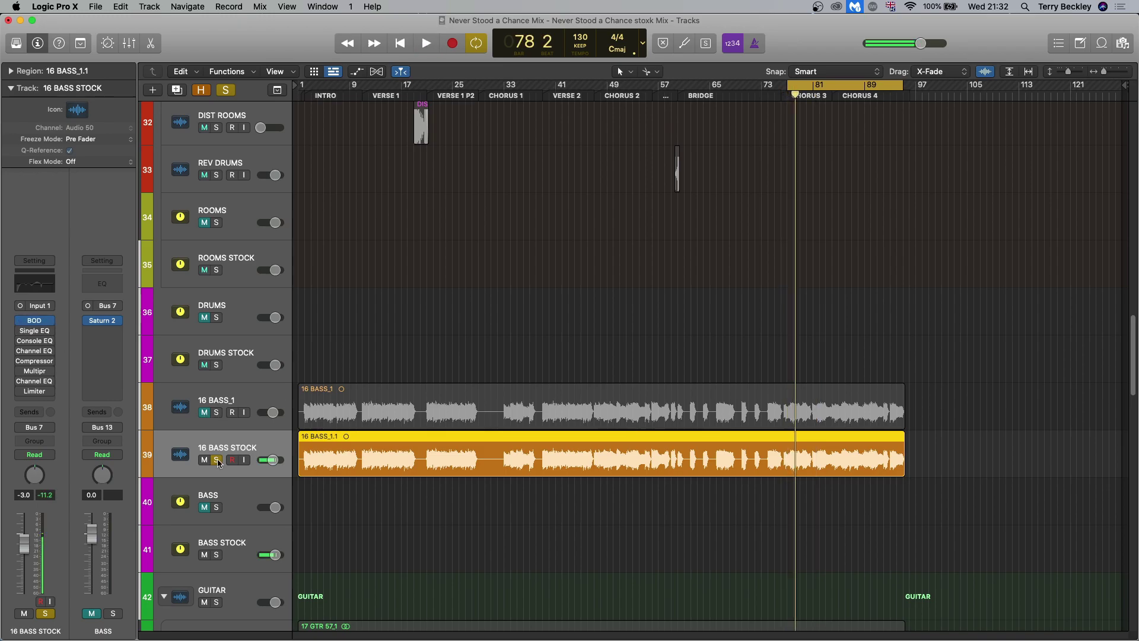
left_click(20, 342)
left_click(20, 341)
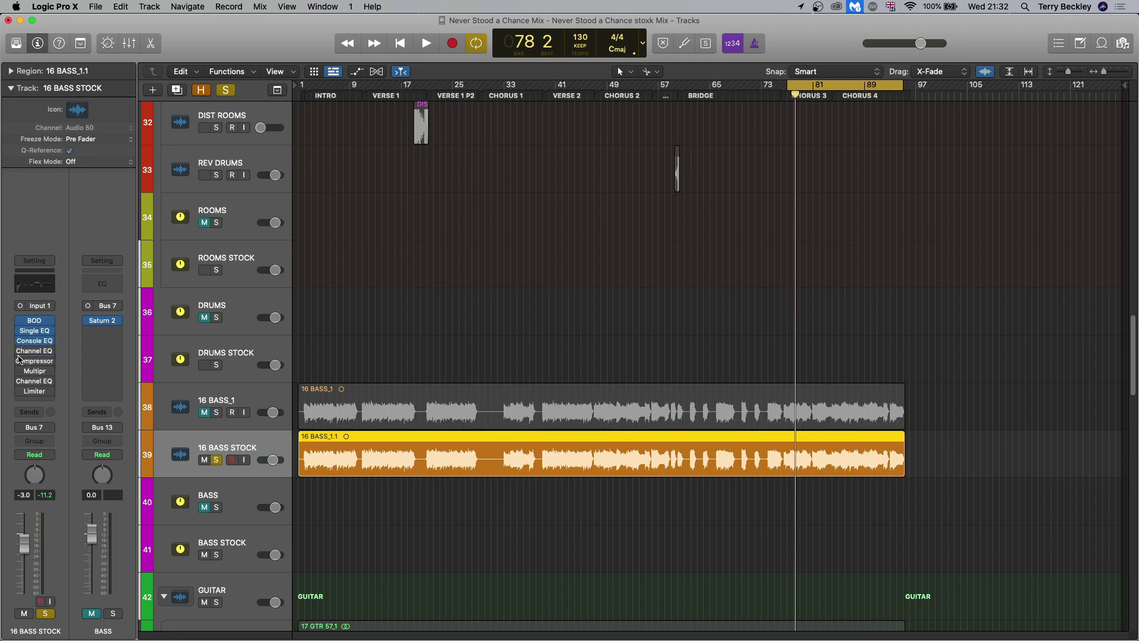
key("space")
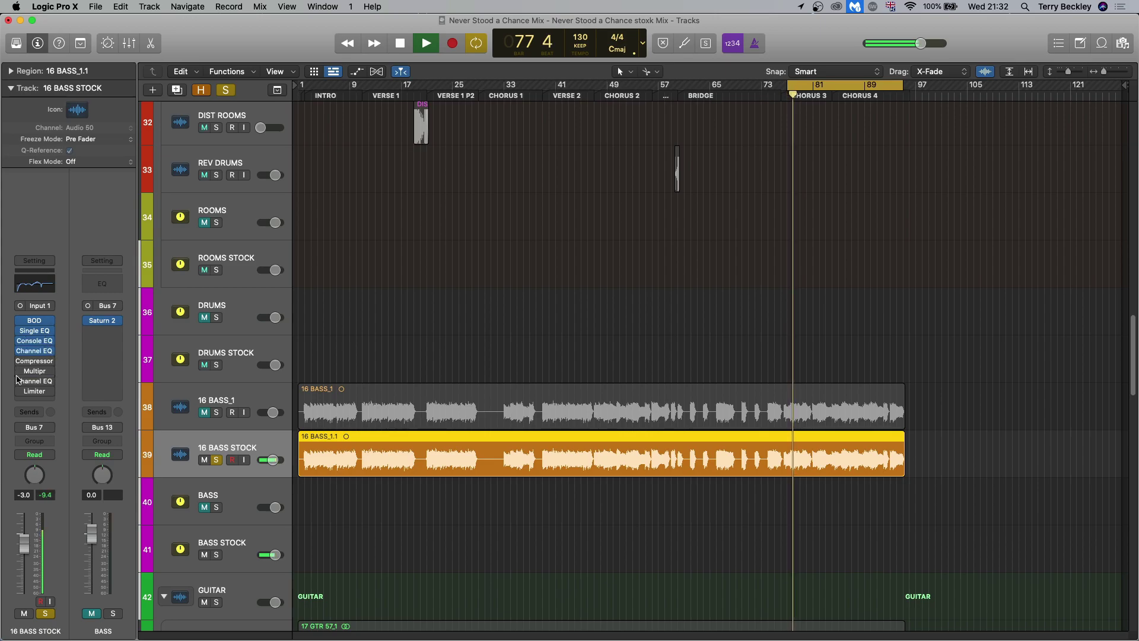
key("space")
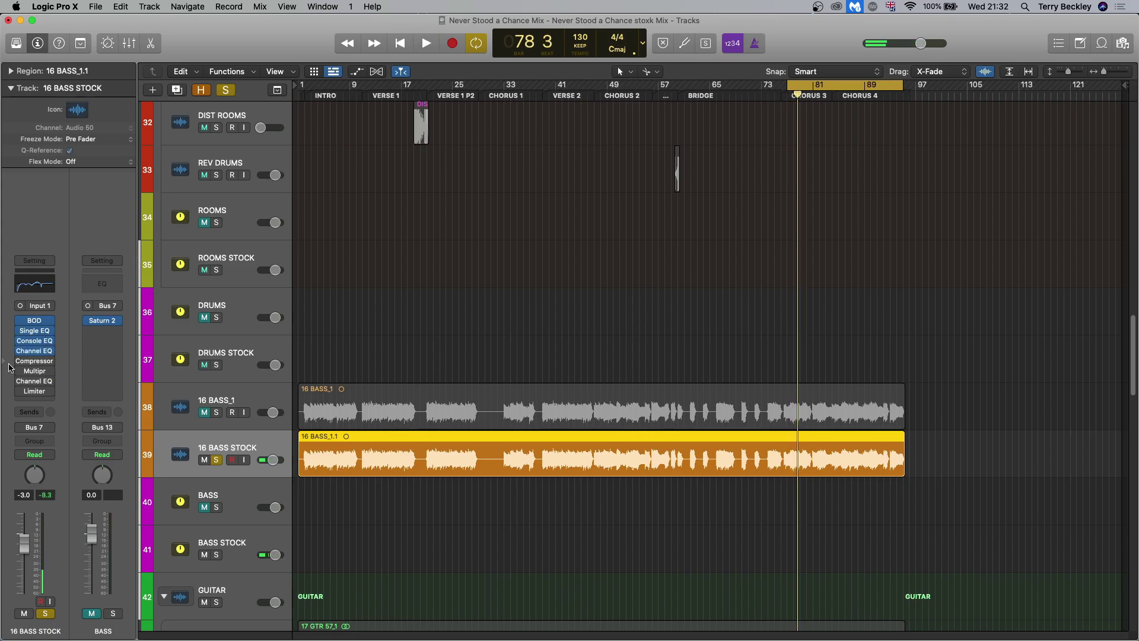
Turn off all soloing and play the loop in the full mix.
left_click(226, 90)
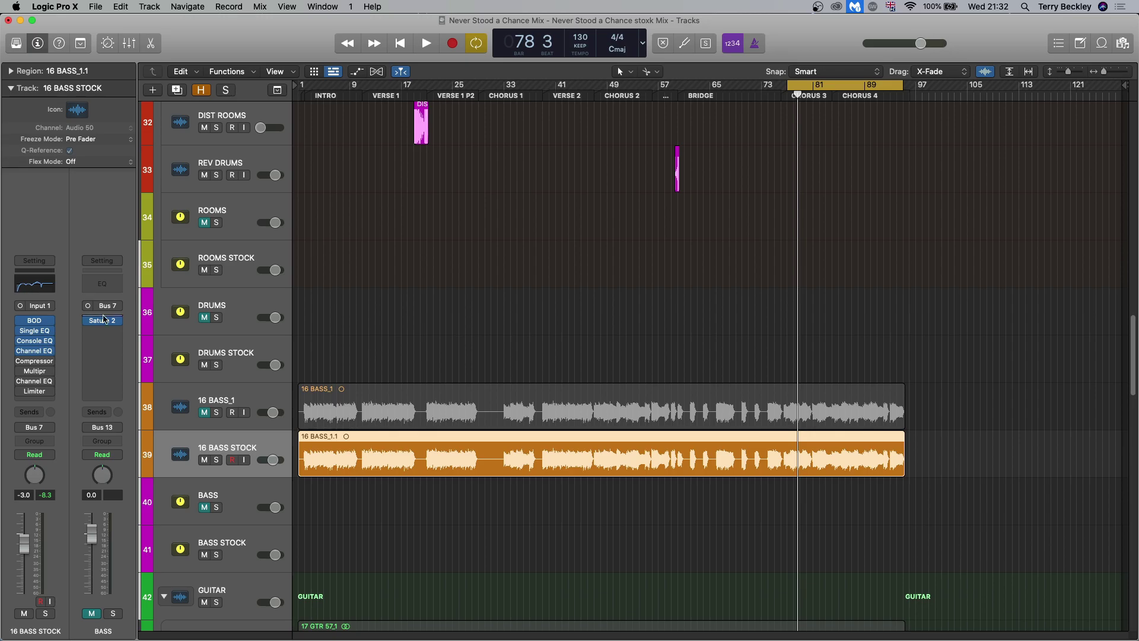
key("space")
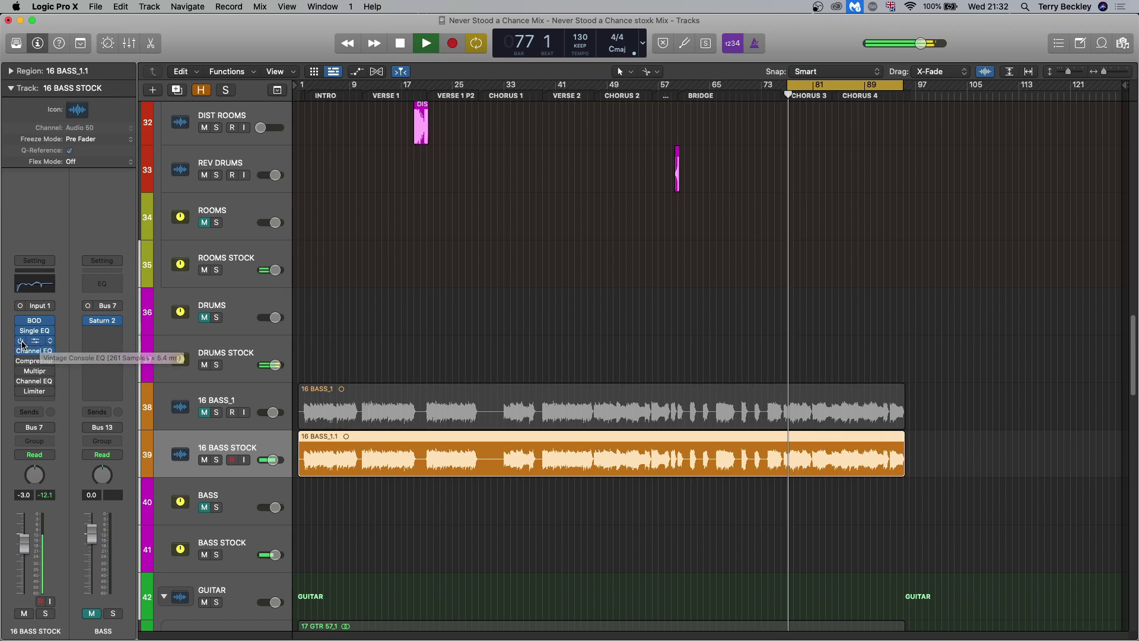
mouse_move(19, 351)
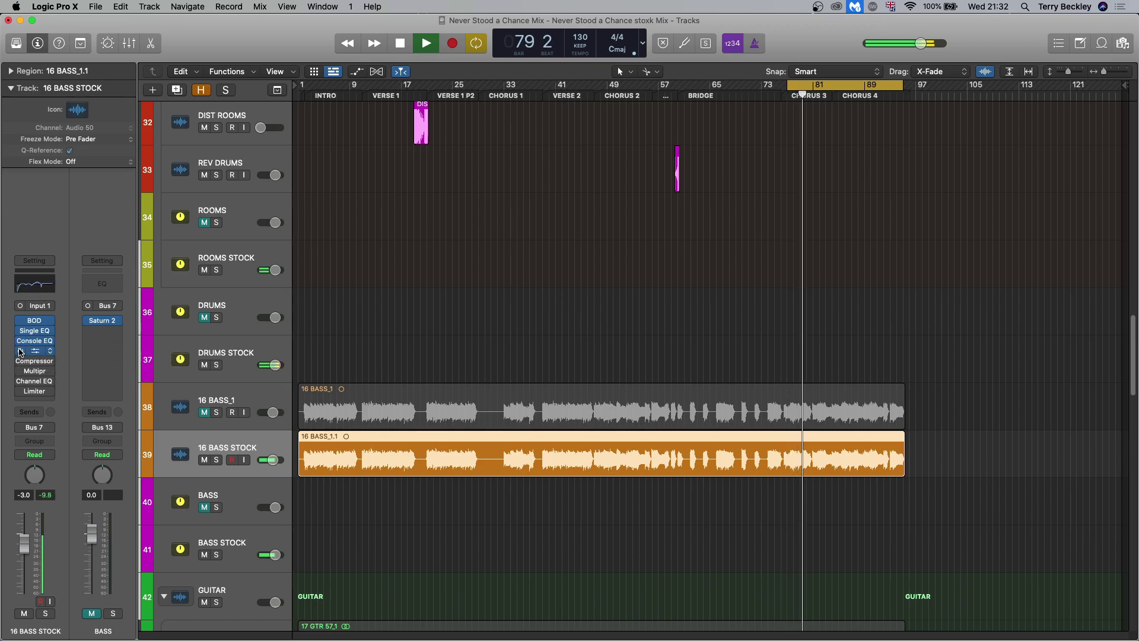
key("space")
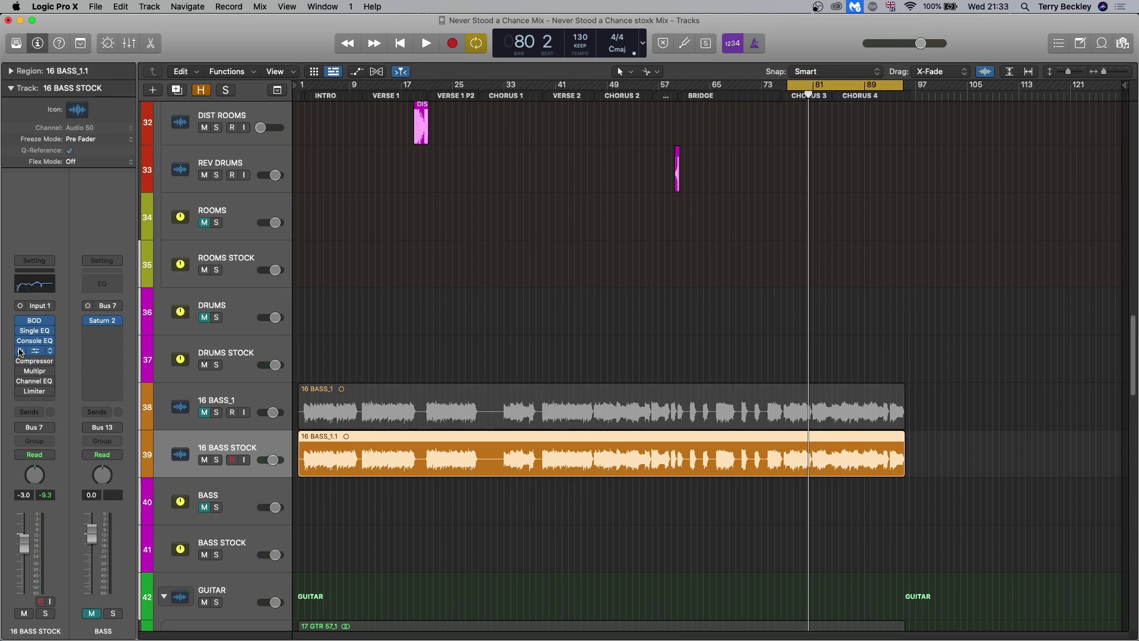
Enable the Compressor, Multipressor and Channel EQ during playback, then open the first Channel EQ.
left_click(20, 361)
left_click(21, 371)
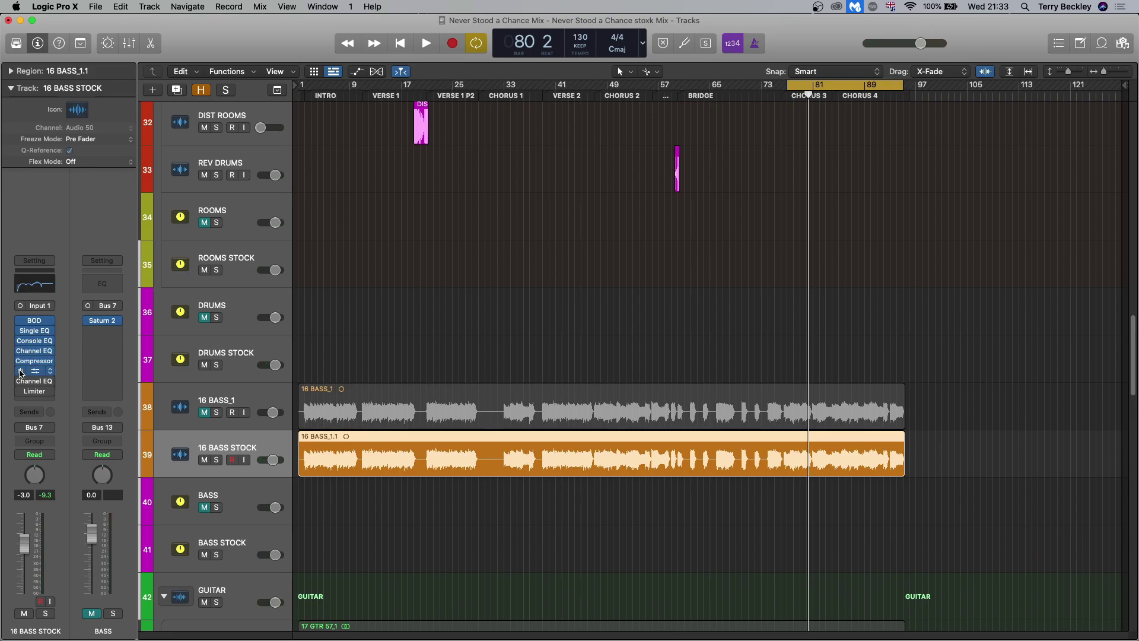
key("space")
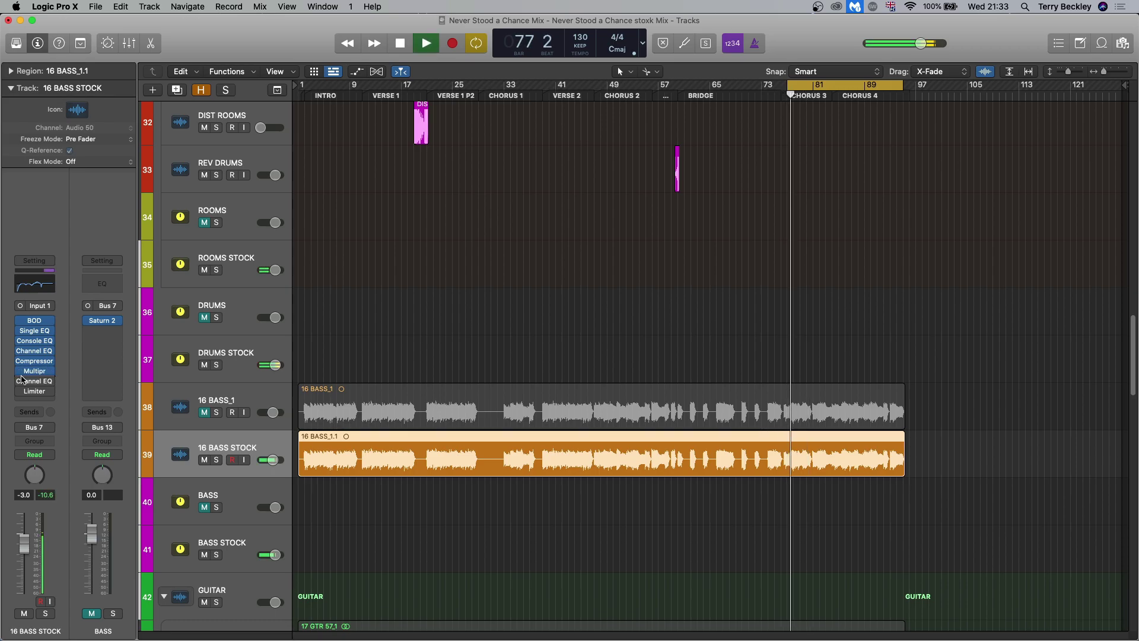
left_click(21, 381)
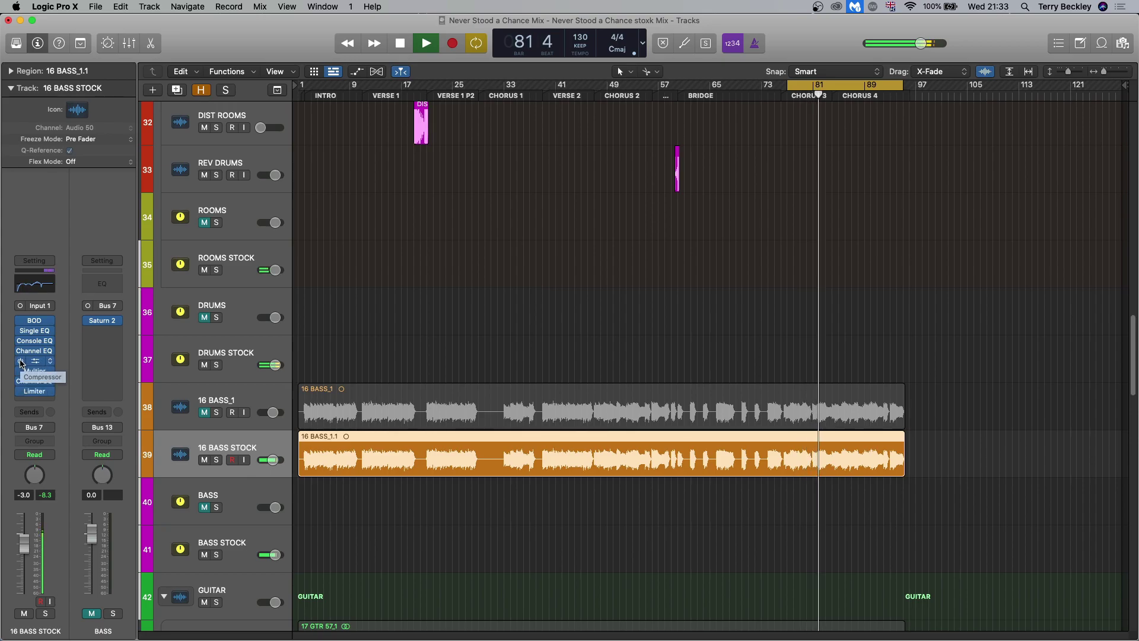
key("space")
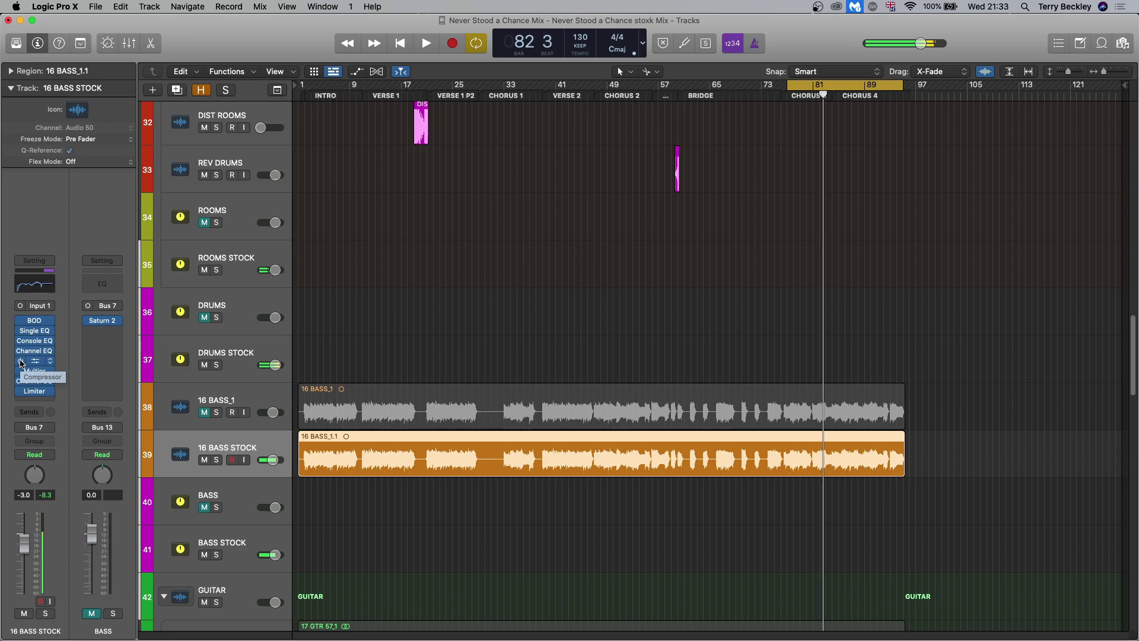
scroll(529, 537, "down", 2)
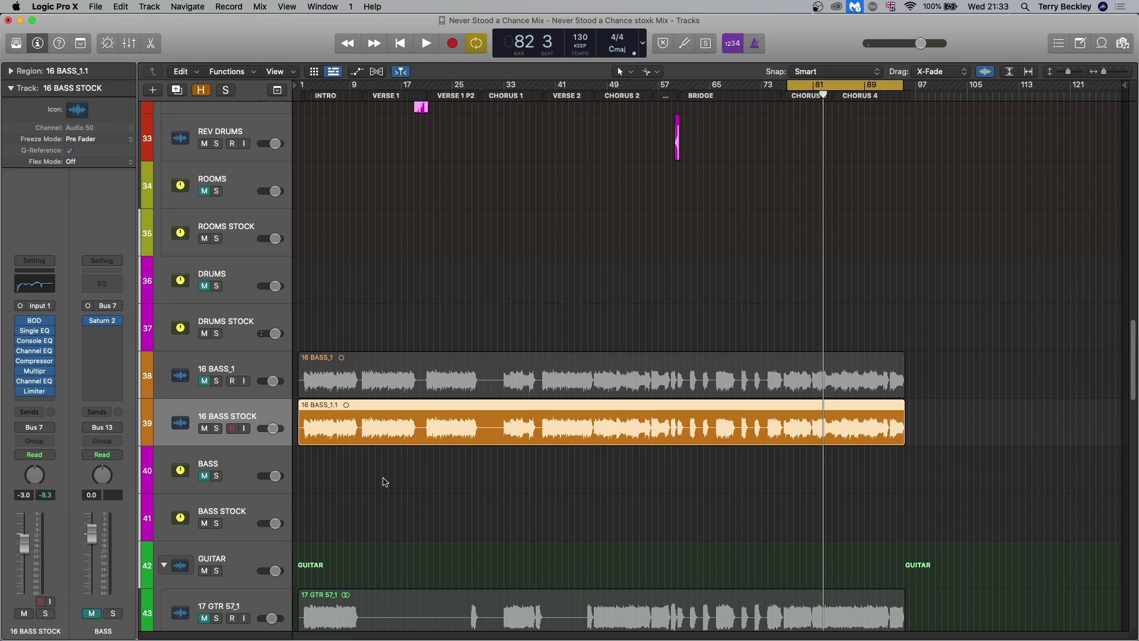
scroll(563, 529, "down", 3)
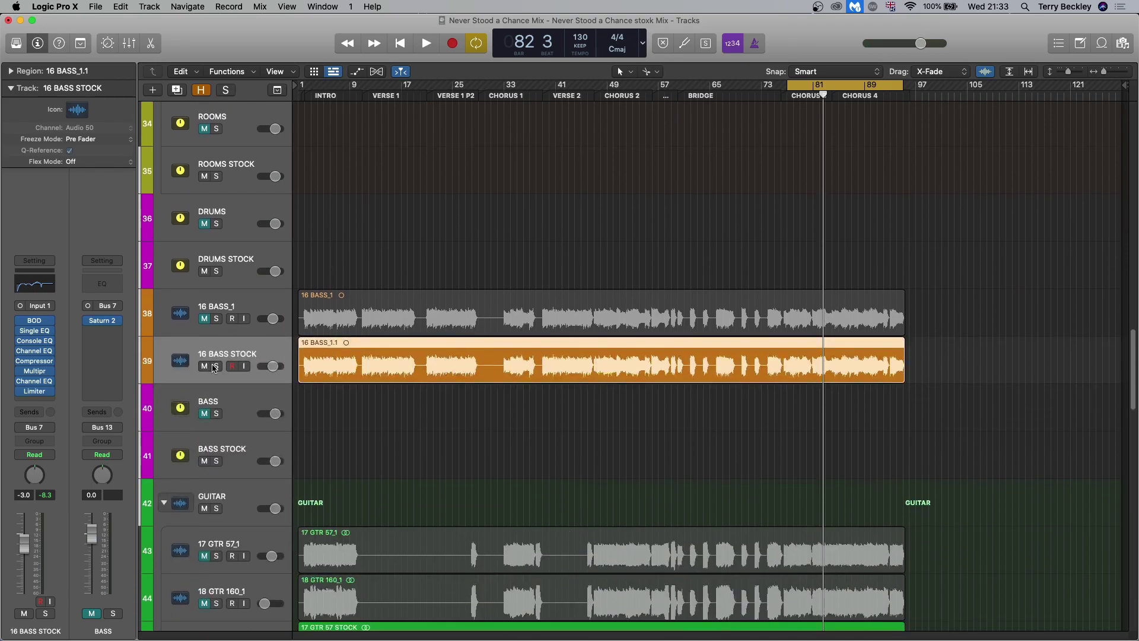
left_click(38, 352)
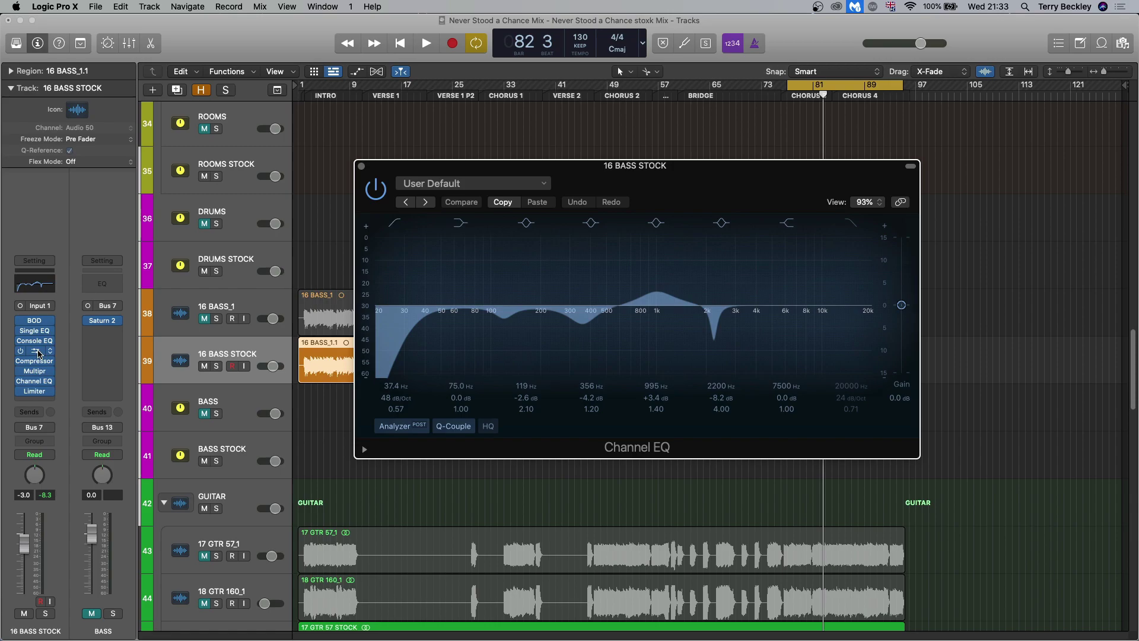
Solo 16 BASS STOCK and A/B the Channel EQ's 2200 Hz cut, leaving it on.
left_click(217, 366)
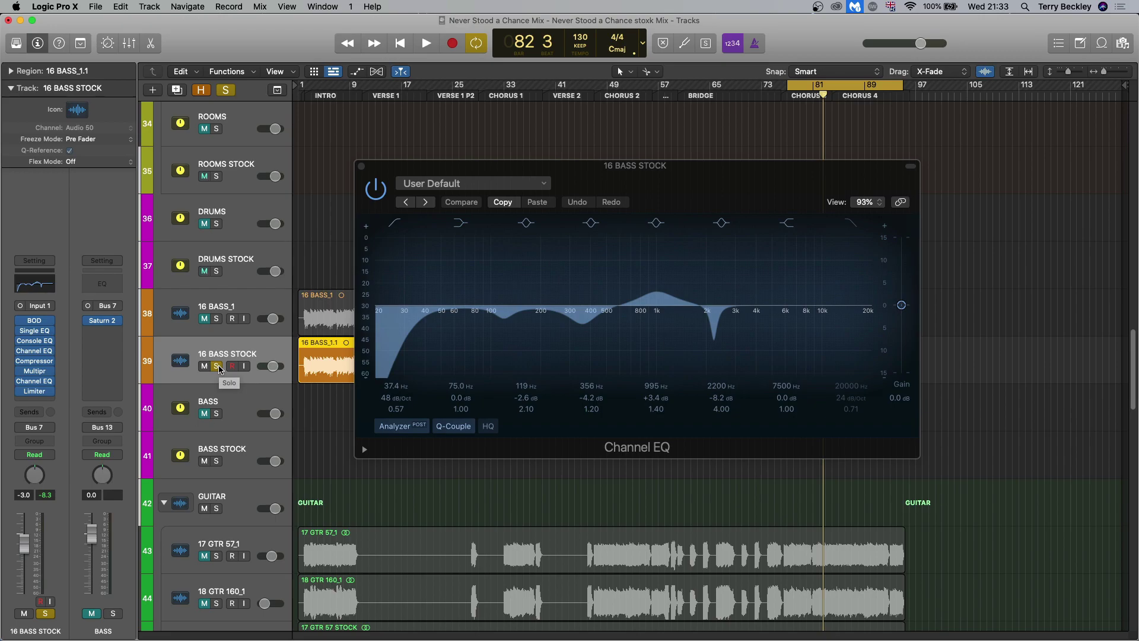
key("space")
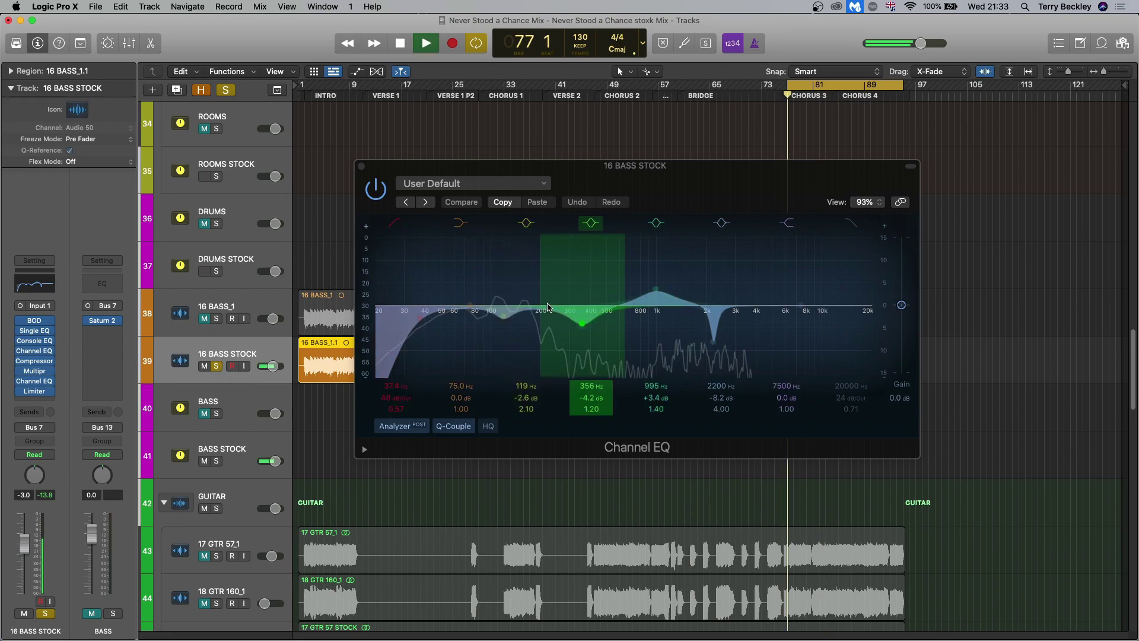
left_click(724, 227)
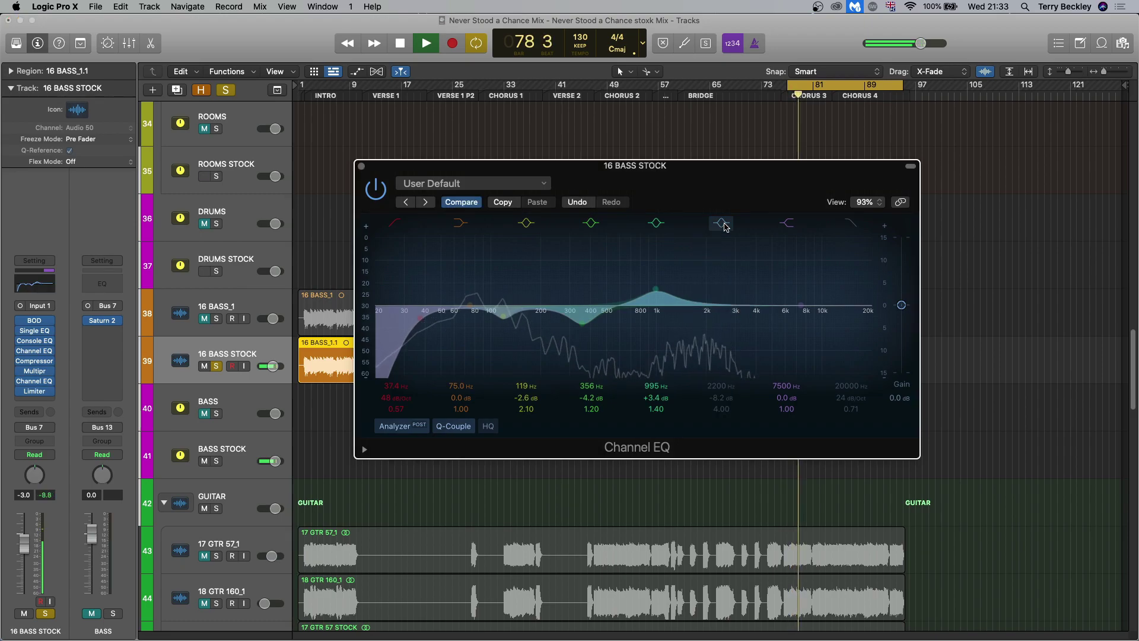
key("space")
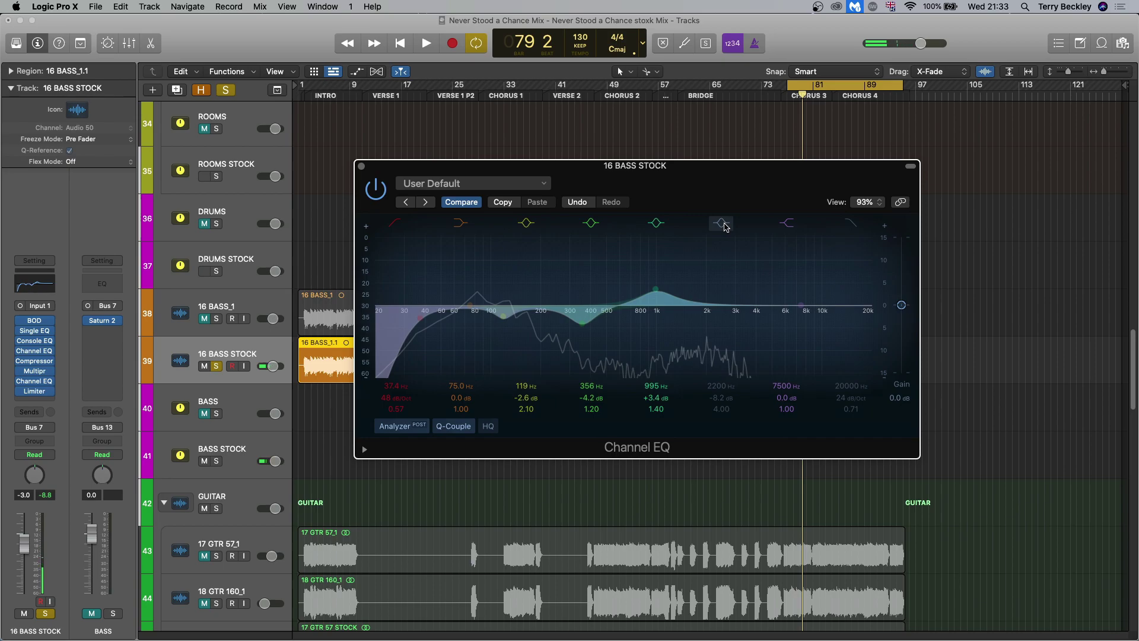
left_click(724, 227)
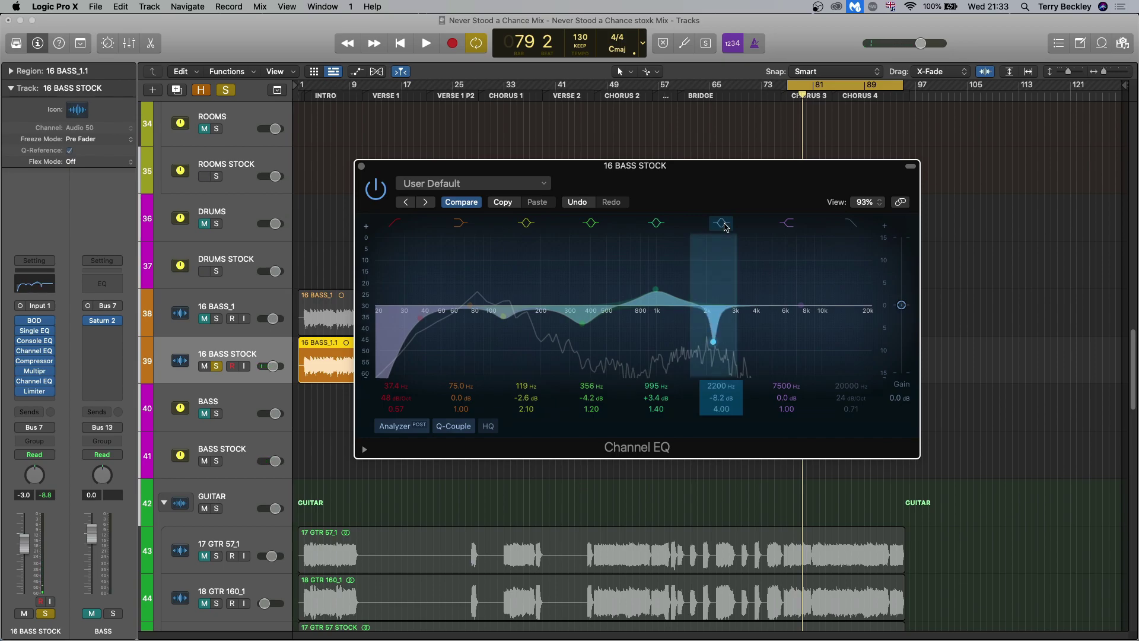
key("space")
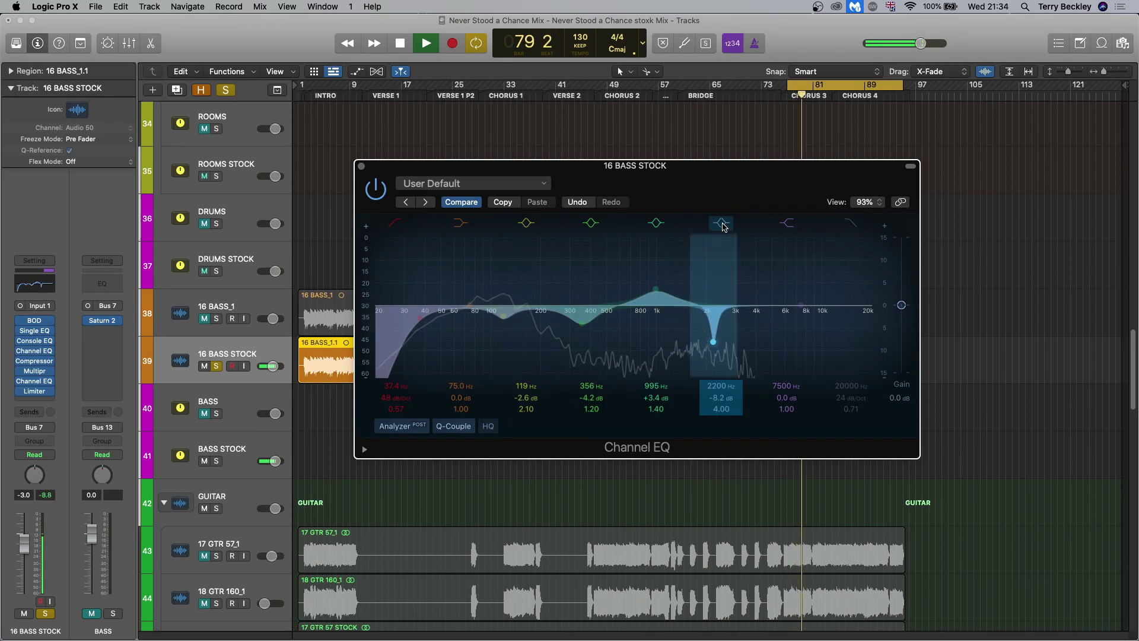
left_click(723, 224)
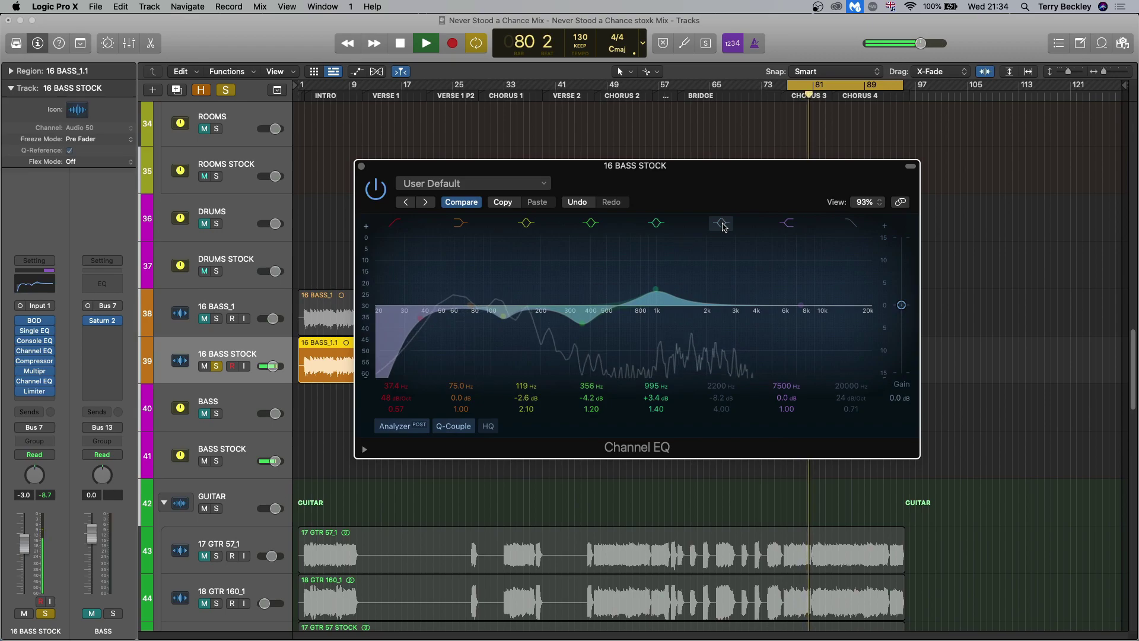
left_click(723, 224)
key("space")
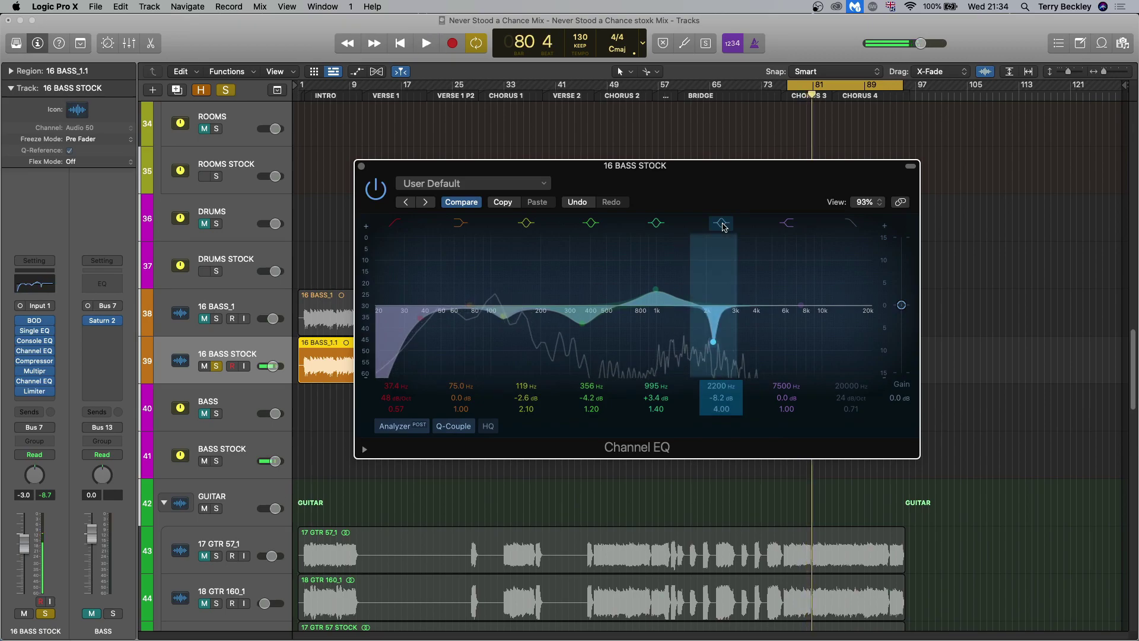
Replay the loop, toggling the 995 Hz boost off and on twice, leaving it on.
key("space")
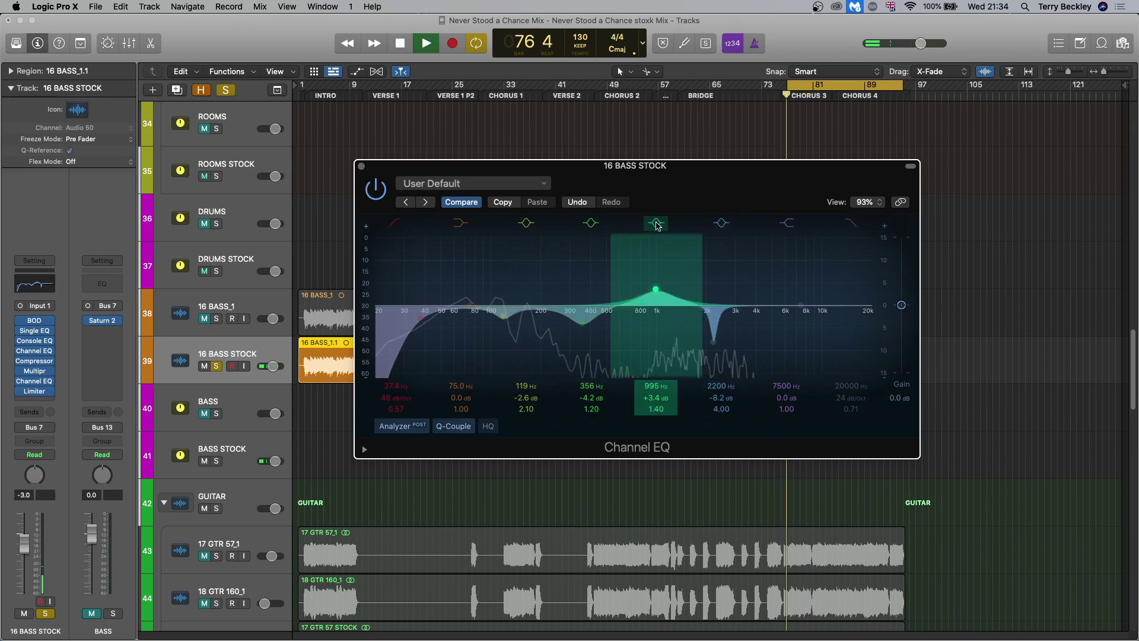
left_click(656, 224)
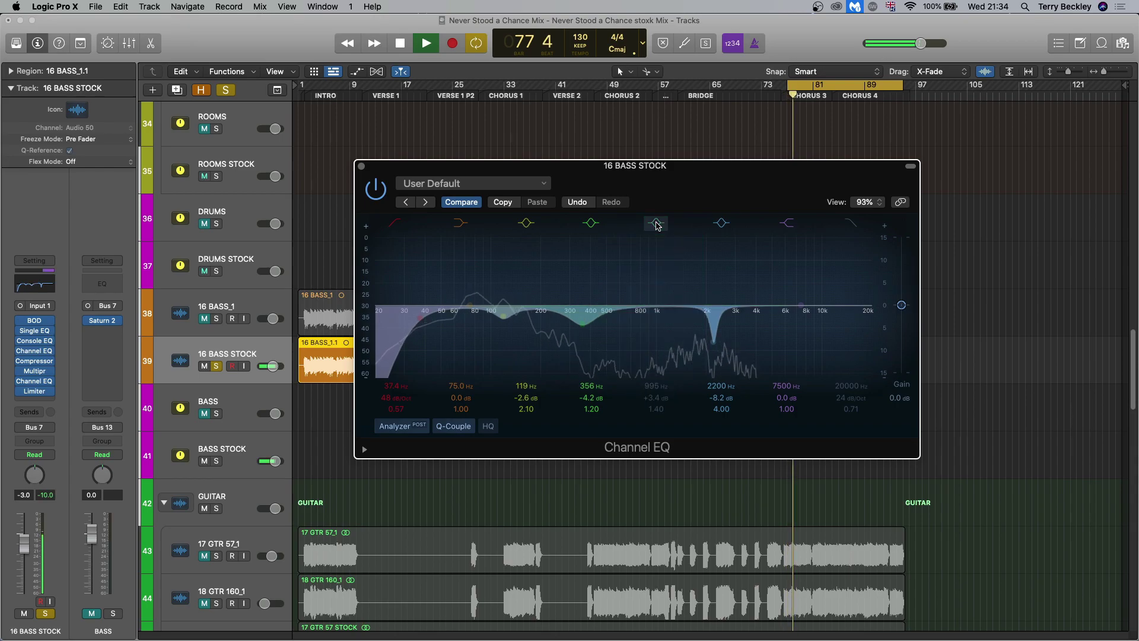
left_click(657, 224)
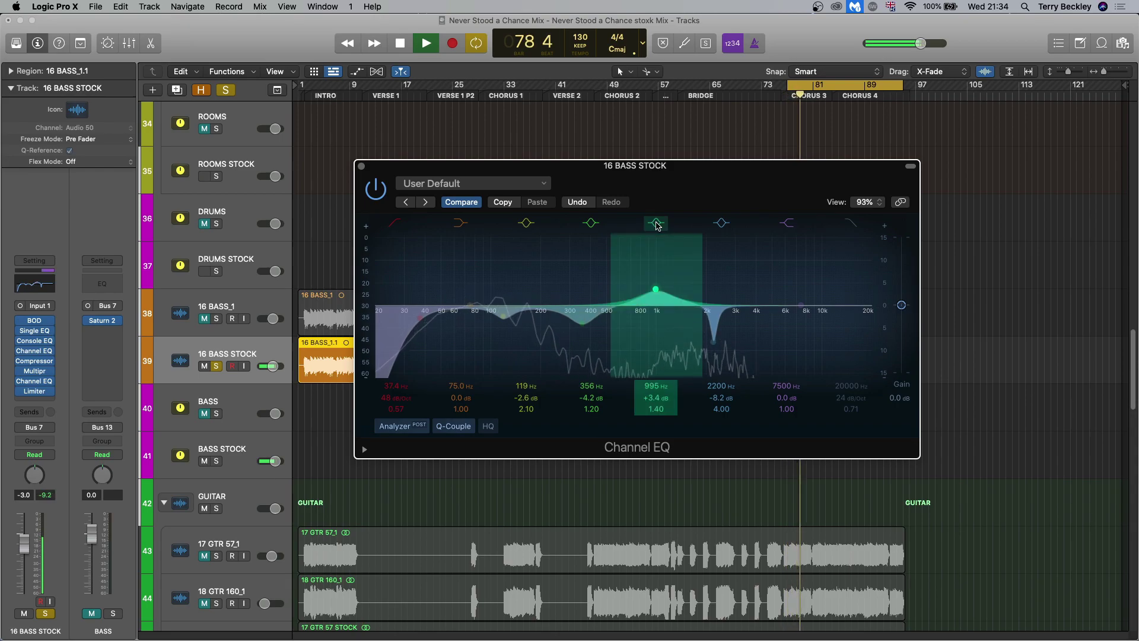
left_click(657, 225)
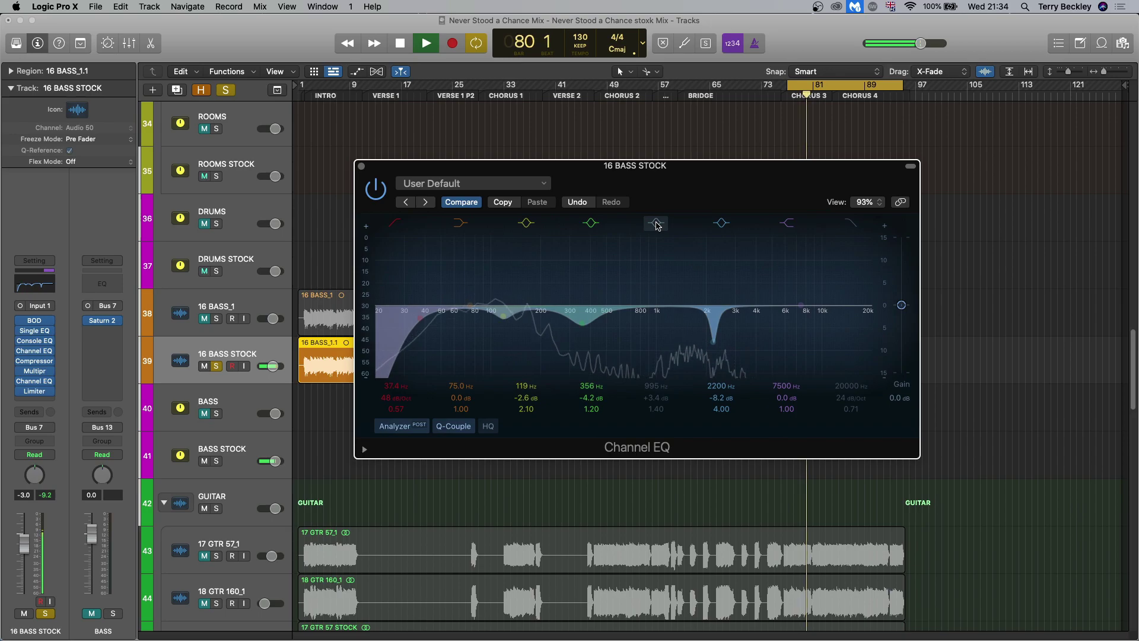
left_click(657, 224)
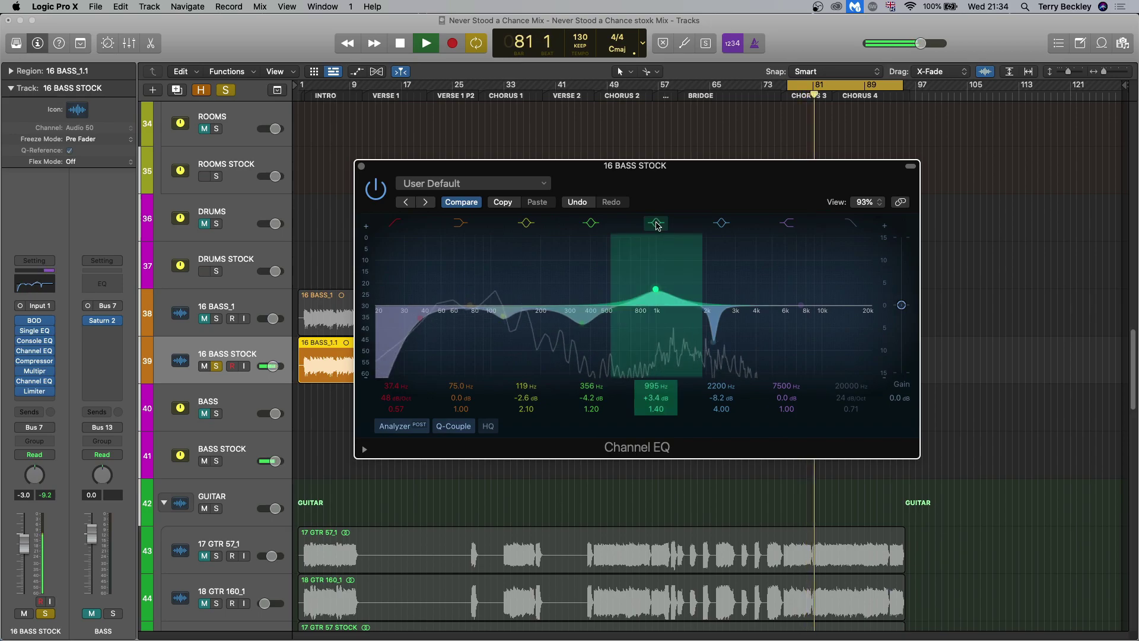
key("space")
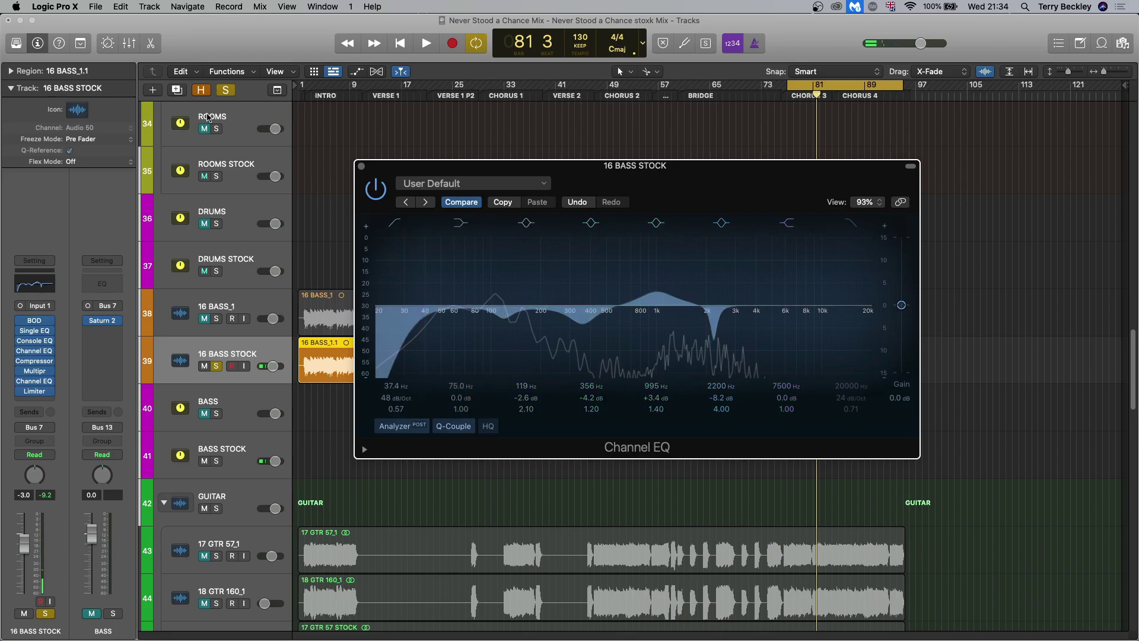
Take all tracks out of solo and A/B the 995 Hz boost in the full mix.
left_click(225, 91)
key("space")
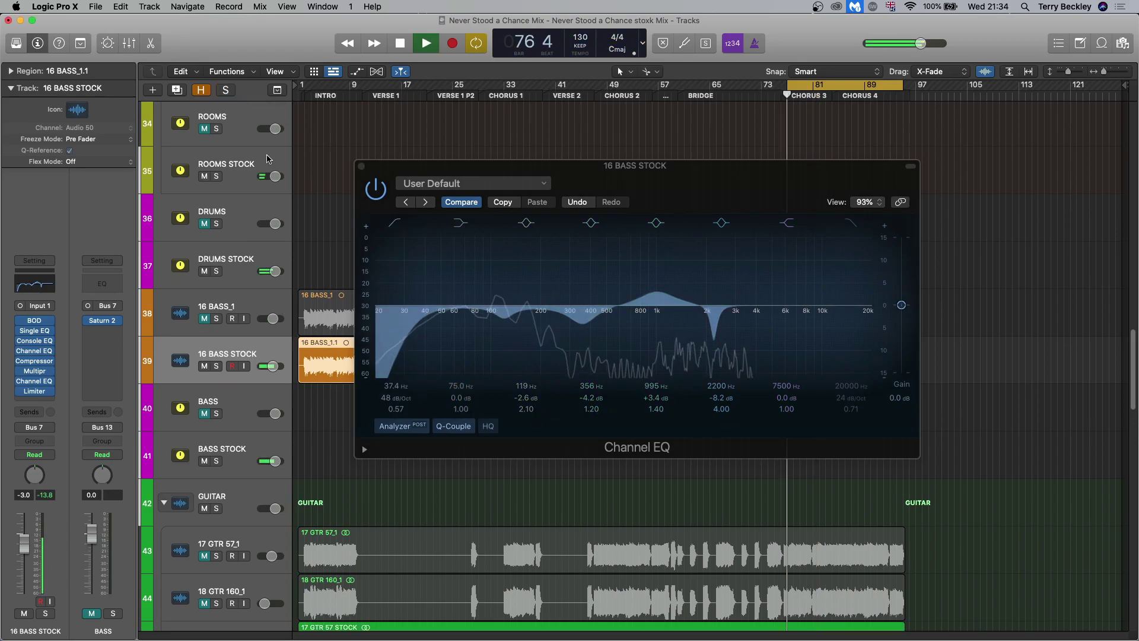
left_click(658, 223)
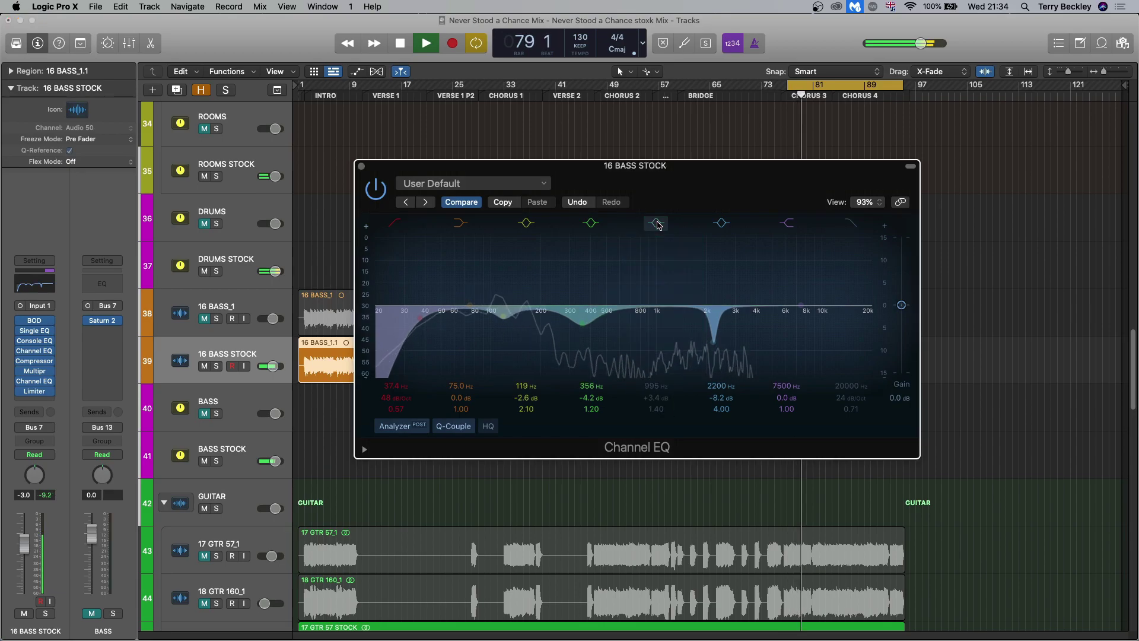
left_click(657, 223)
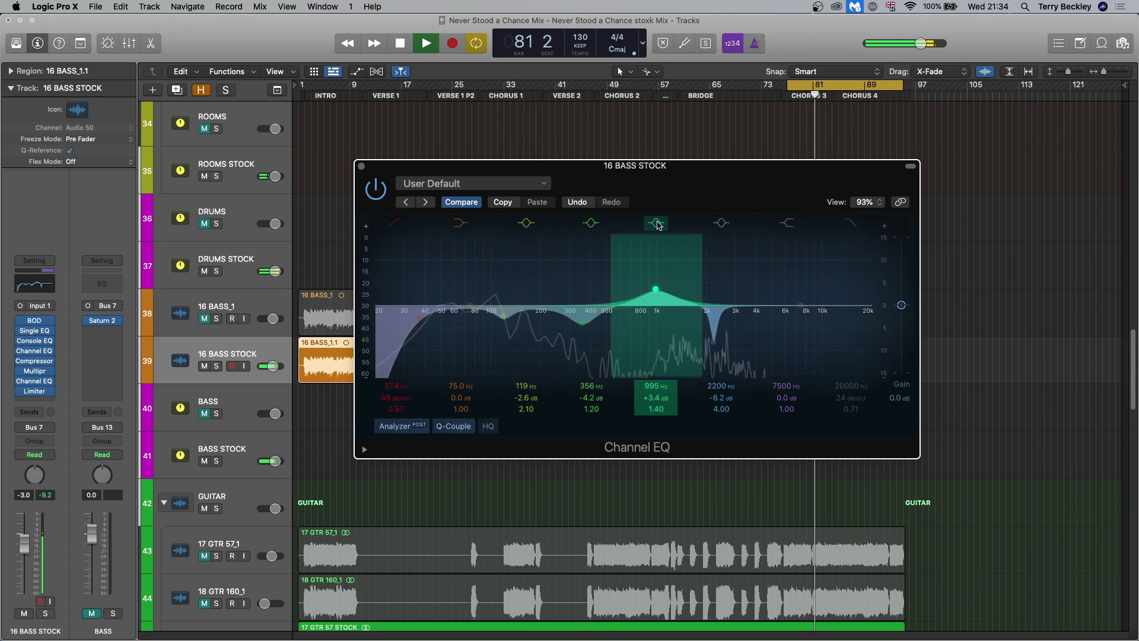
key("space")
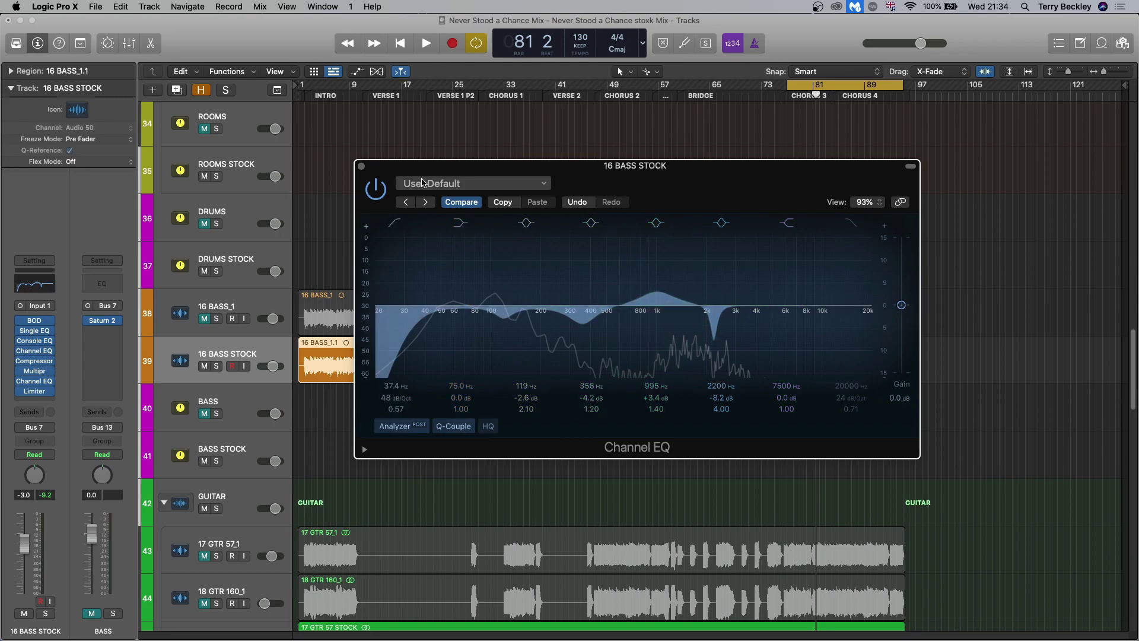
Close the bass Channel EQ, then review BASS STOCK's Compressor and Tube EQ settings.
left_click(361, 166)
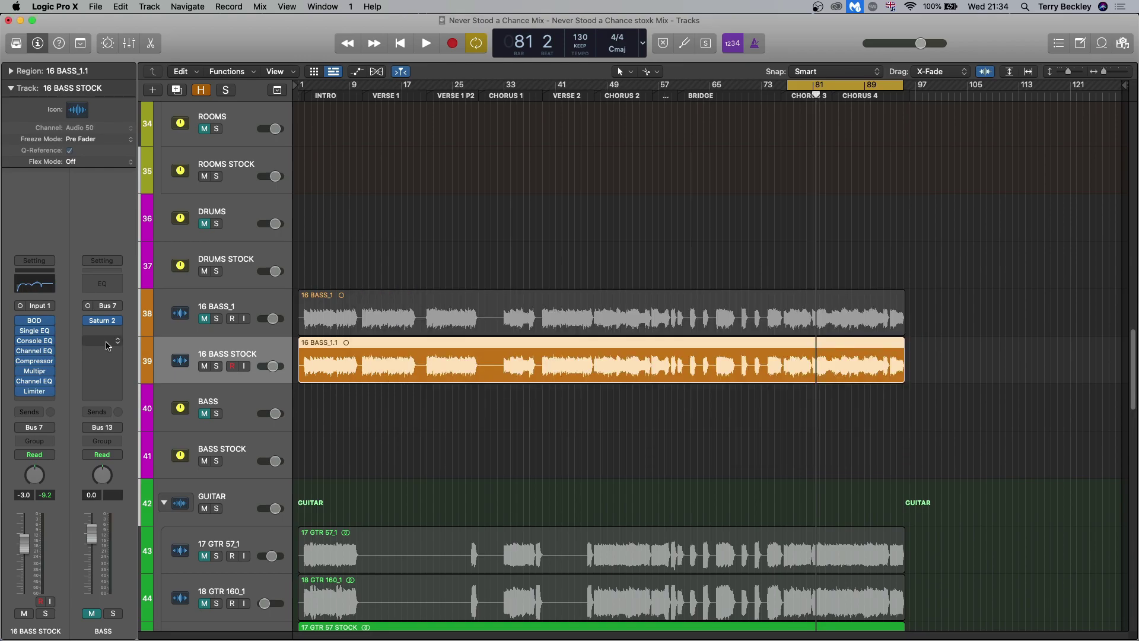
left_click(257, 441)
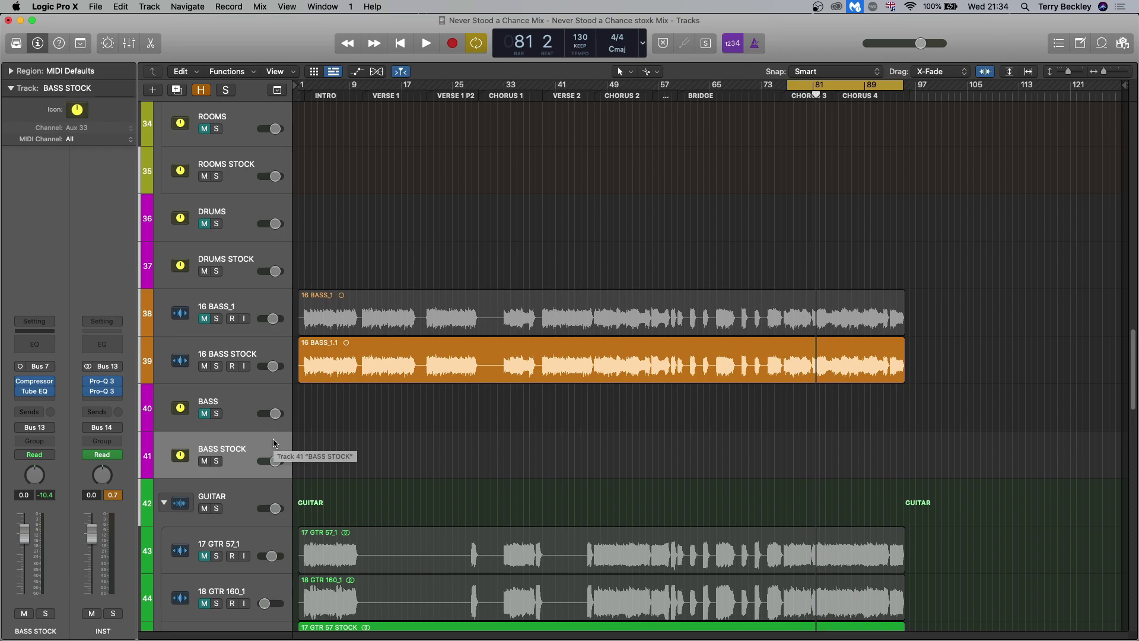
left_click(49, 384)
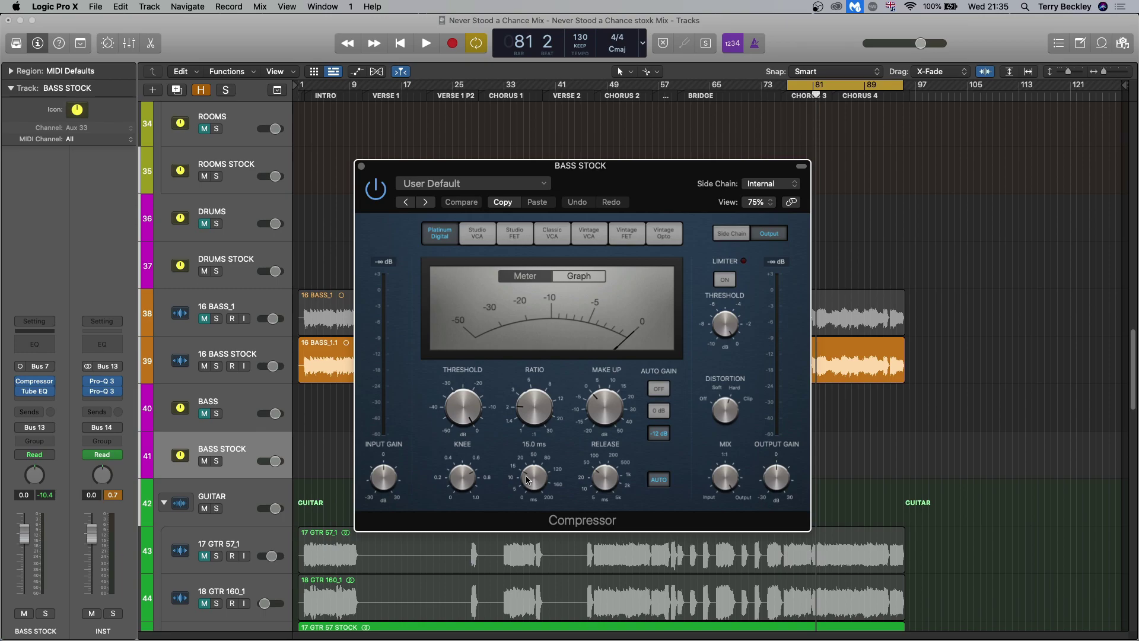
left_click(34, 391)
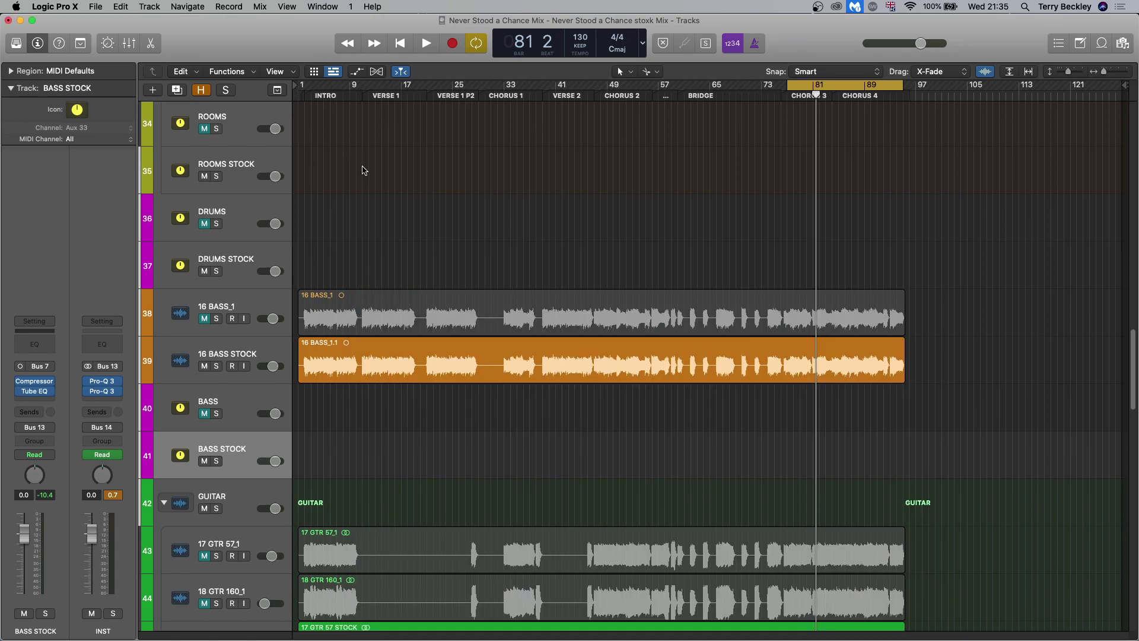
Solo BASS STOCK, listen through two short playback passes, then unsolo it.
left_click(216, 461)
key("space")
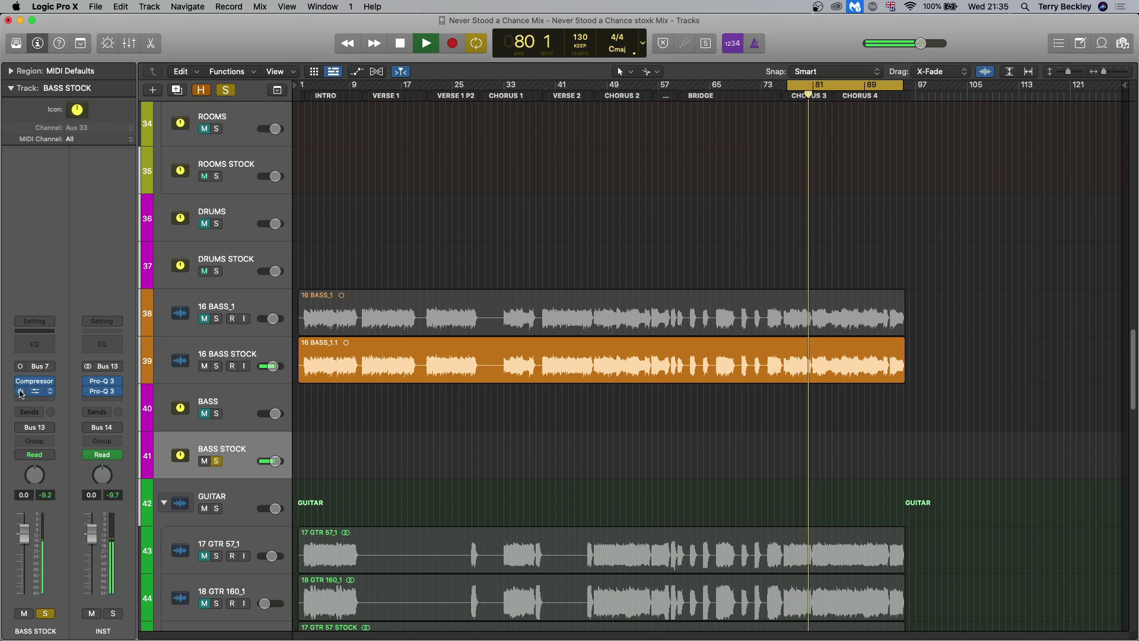
key("space")
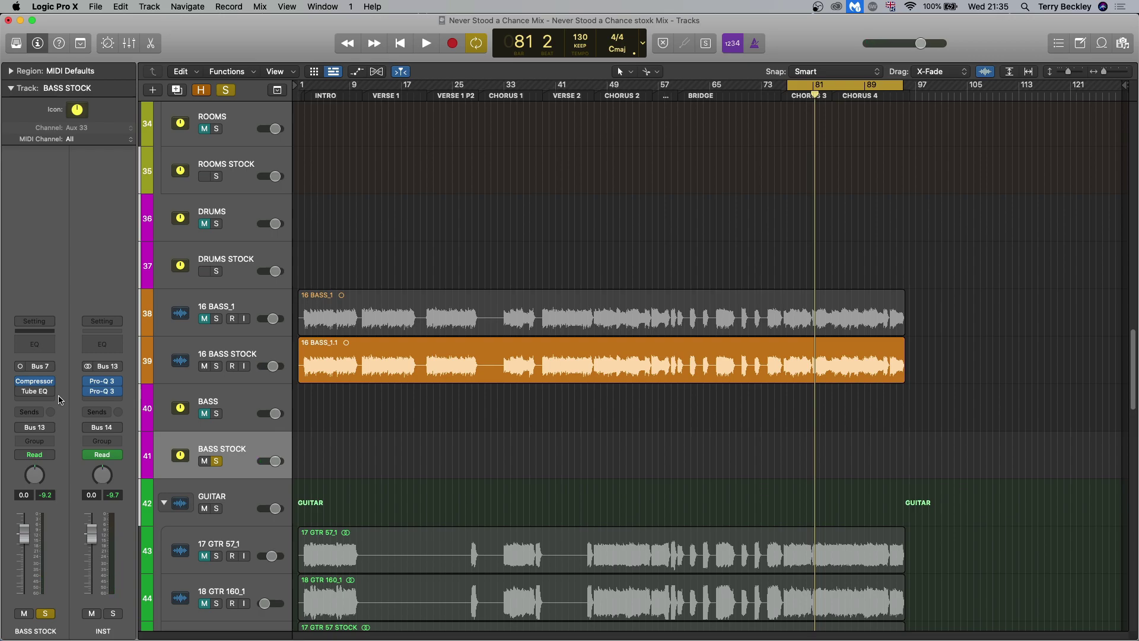
key("space")
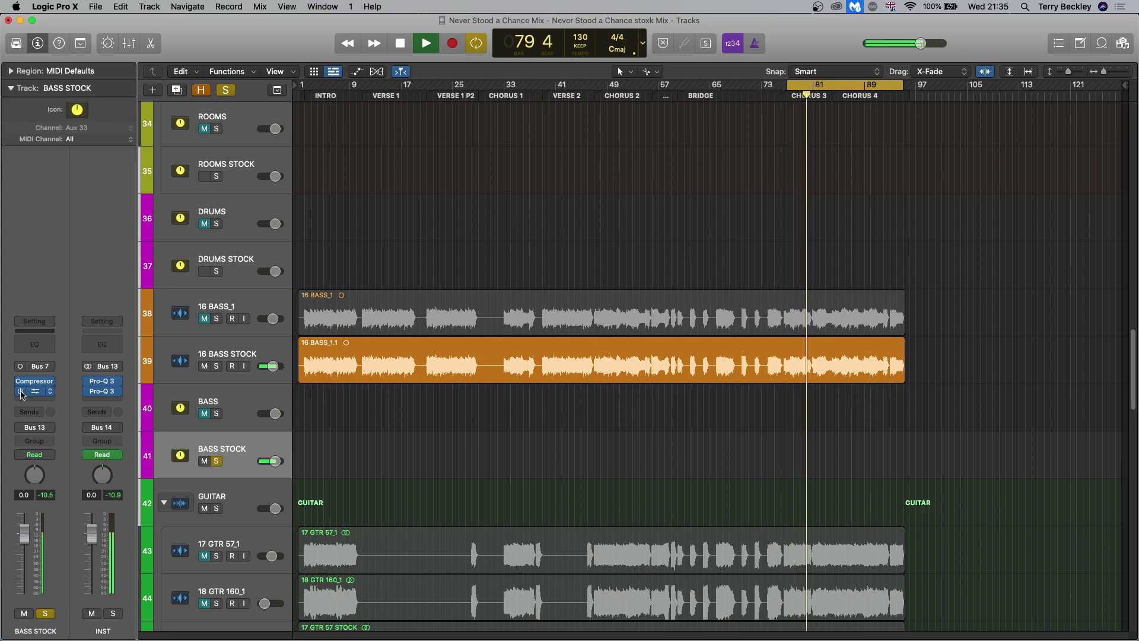
key("space")
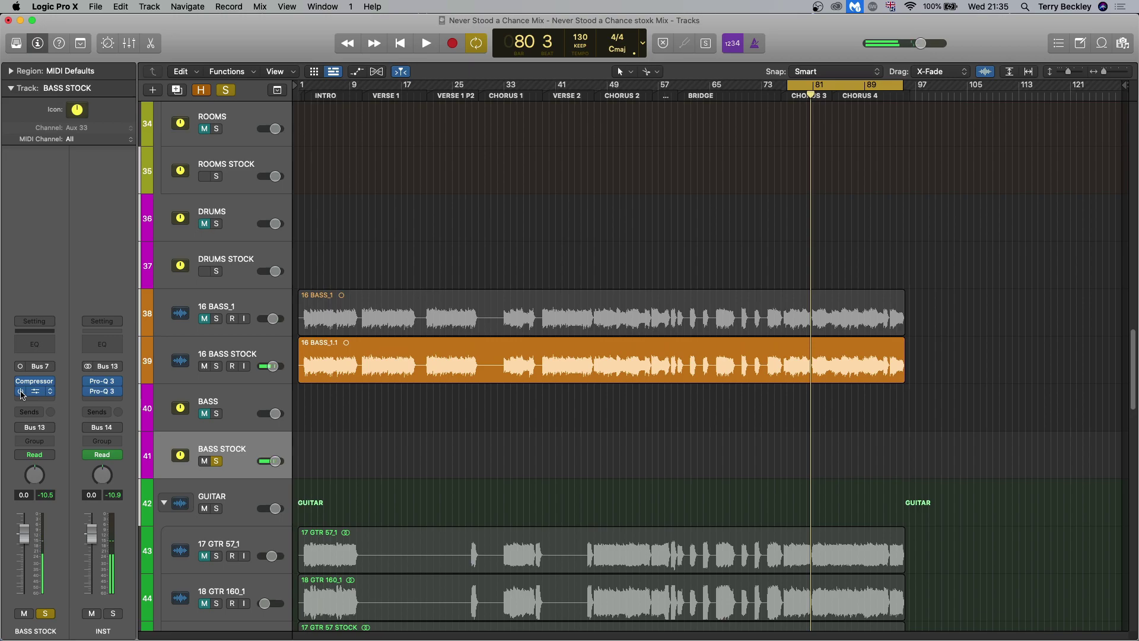
left_click(217, 461)
Compare the 18 GTR 160_1 STOCK and 17 GTR 57 STOCK channel strips, then scroll to RGTR STOCK.
scroll(225, 465, "down", 5)
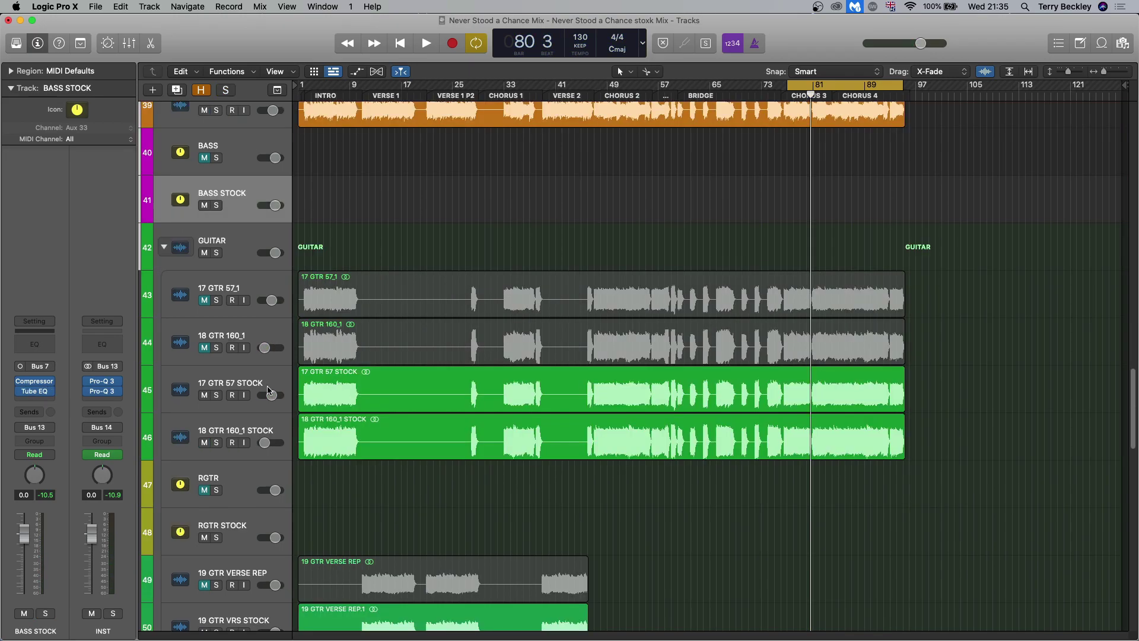
left_click(269, 424)
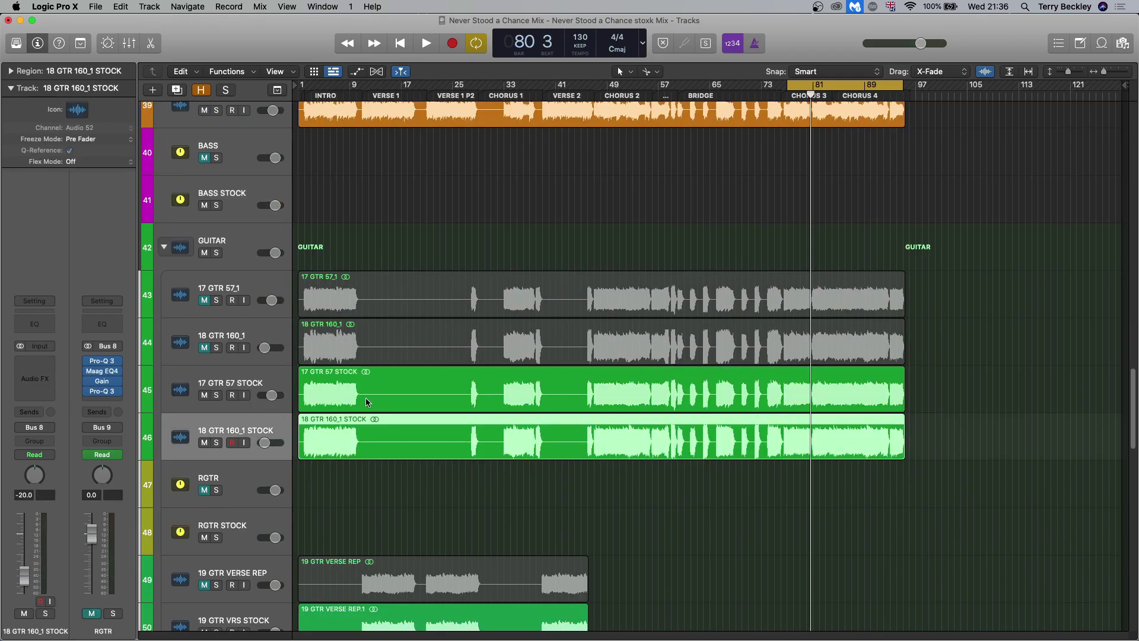
left_click(281, 384)
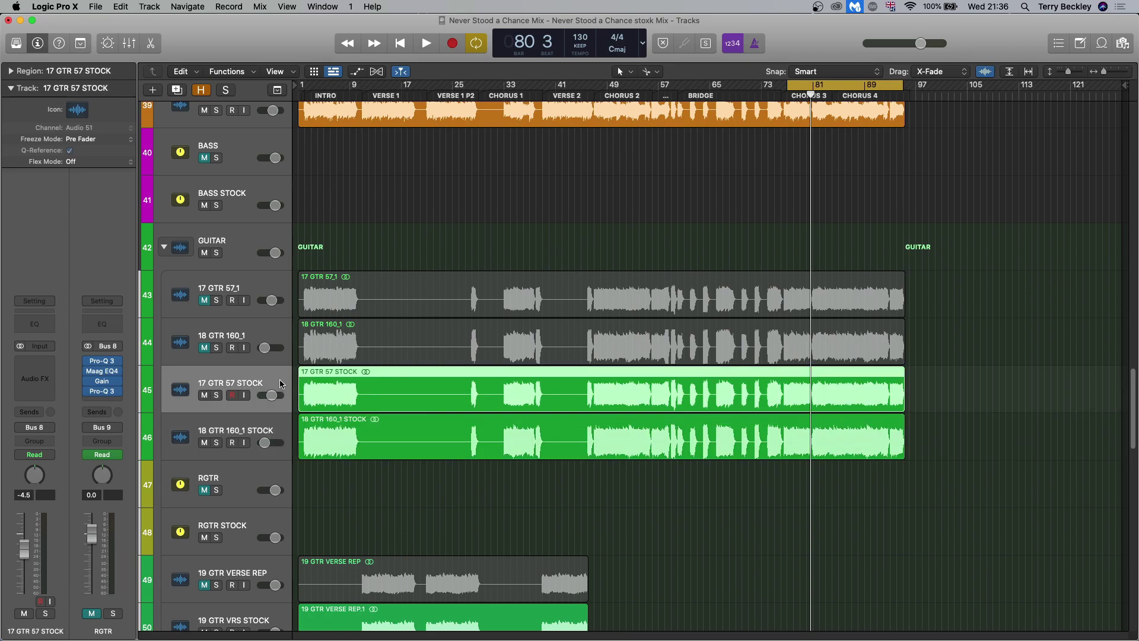
left_click(280, 427)
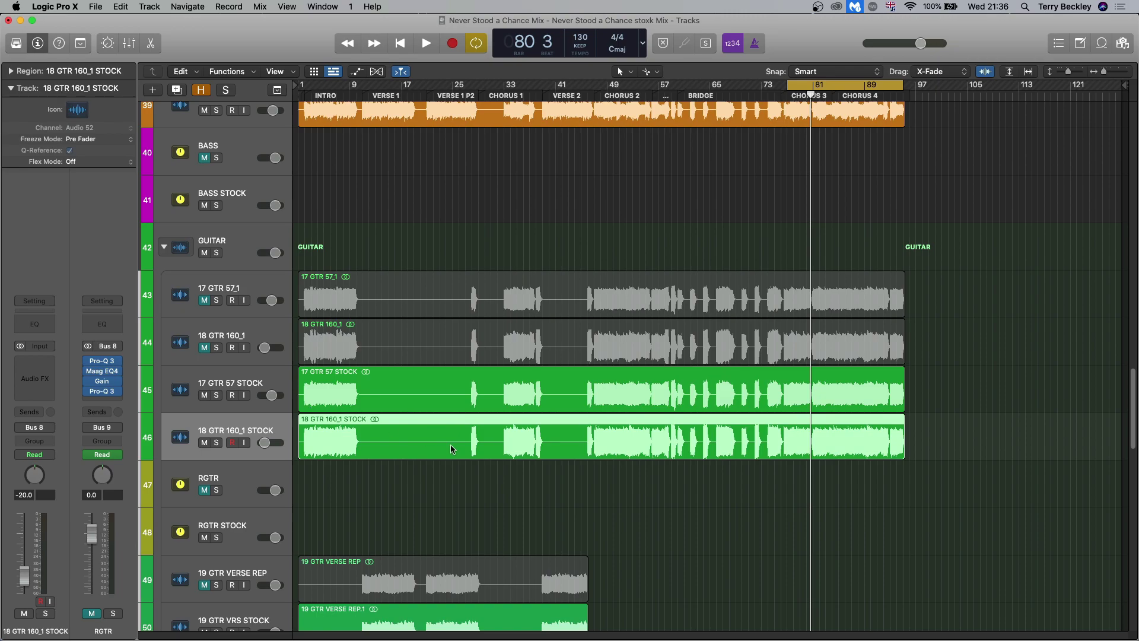
scroll(474, 463, "down", 5)
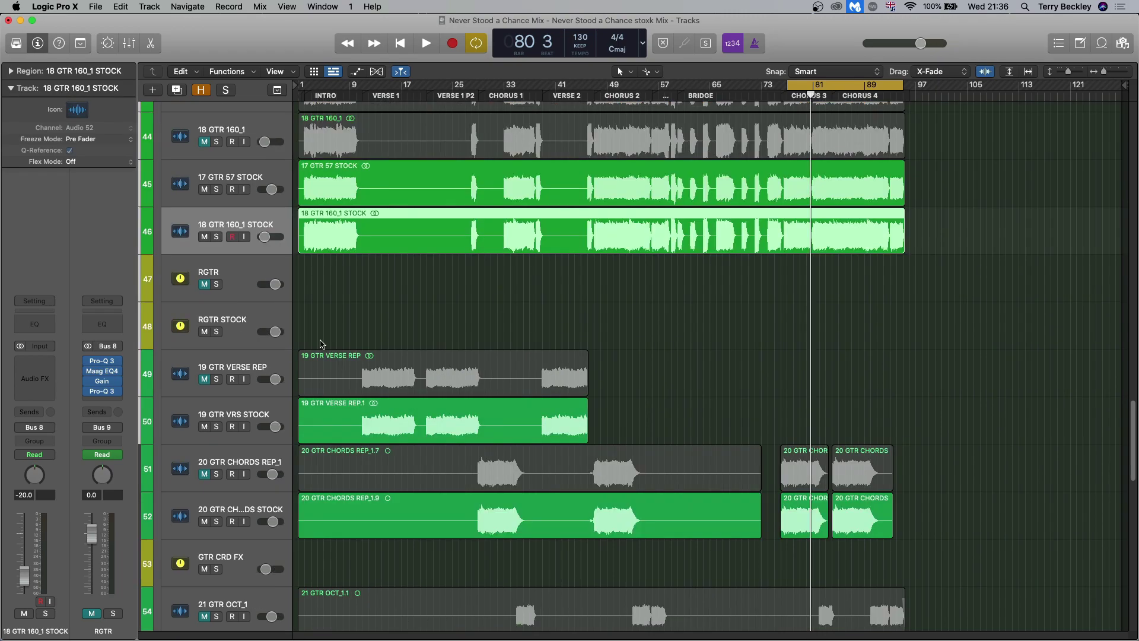
Open RGTR STOCK's Channel EQ: 79 Hz low cut, four mid cuts, 10100 Hz high cut.
left_click(272, 319)
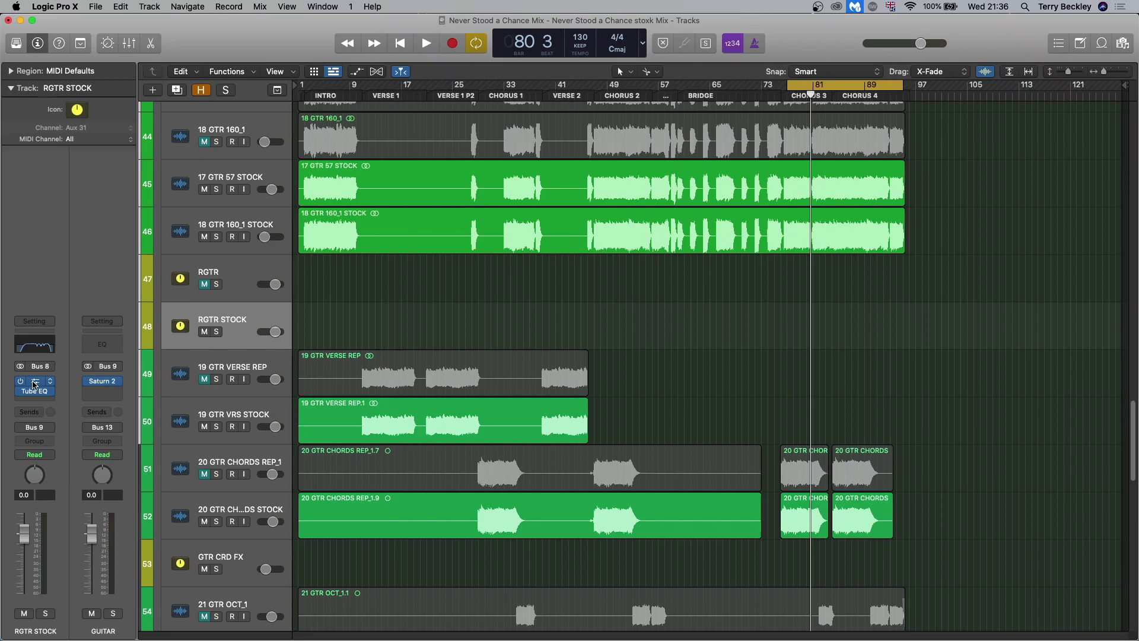
left_click(34, 382)
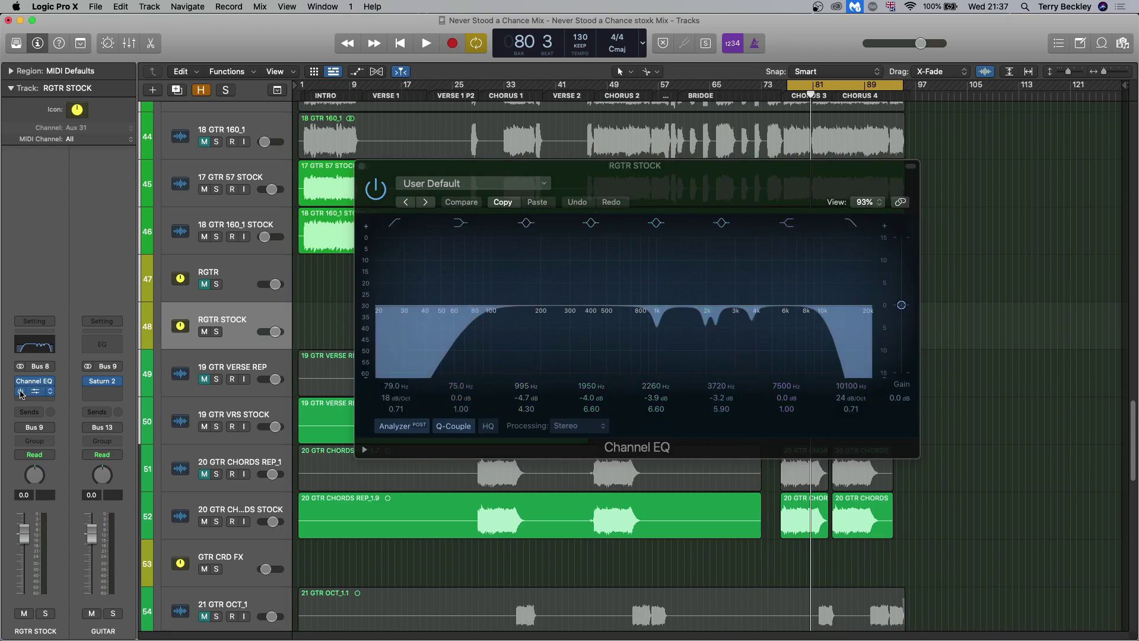
Solo RGTR STOCK and A/B its Channel EQ during playback, leaving it enabled.
left_click(217, 332)
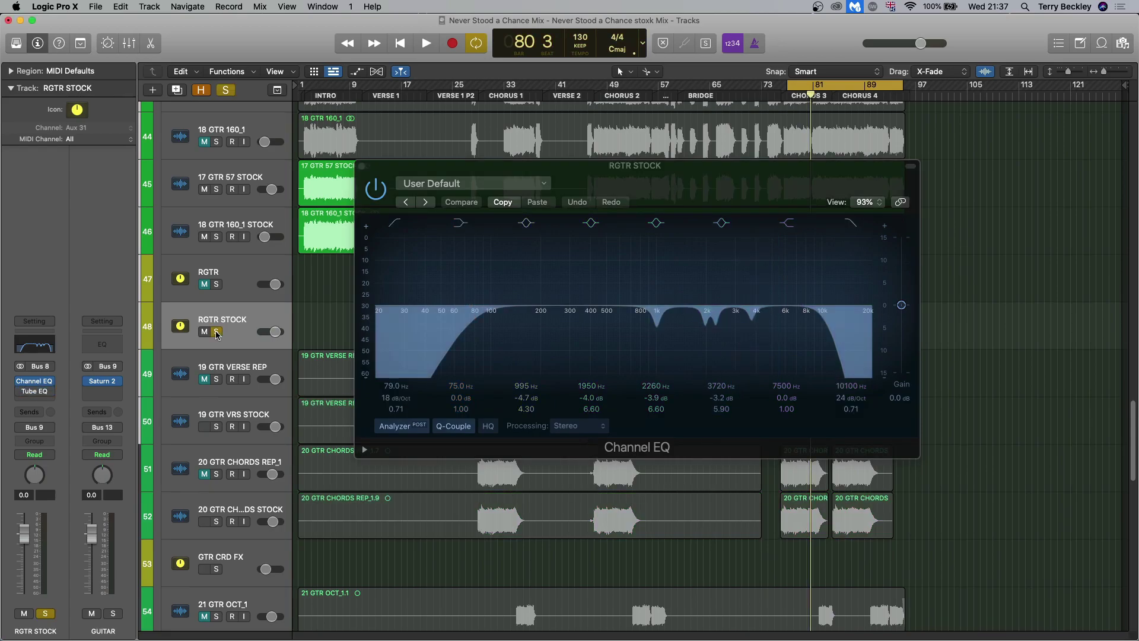
key("space")
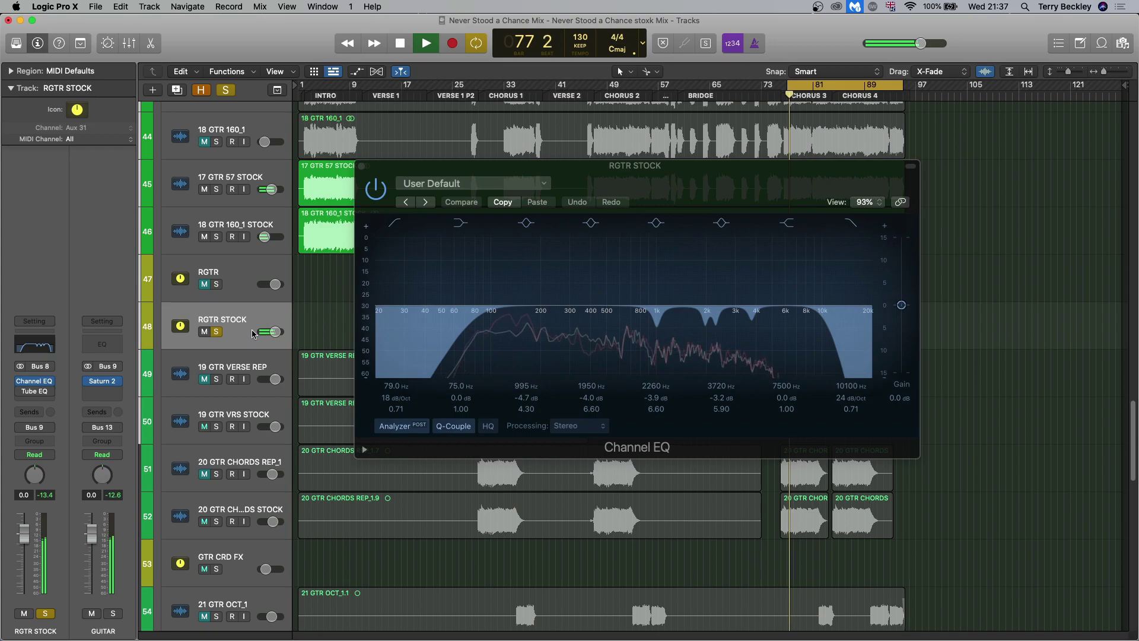
left_click(378, 191)
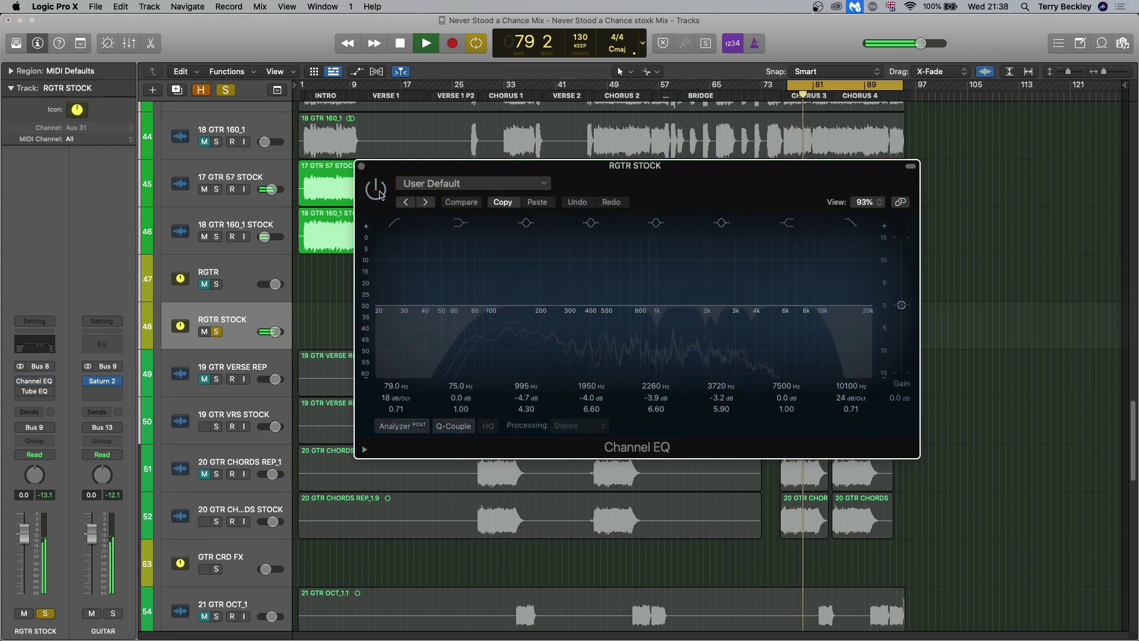
left_click(379, 191)
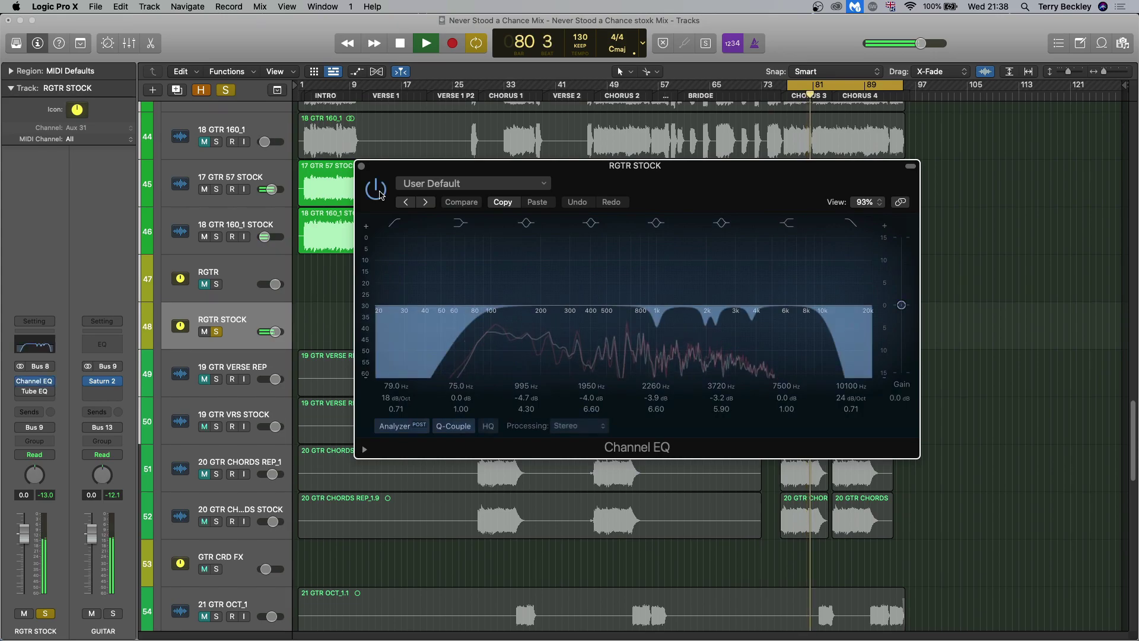
key("space")
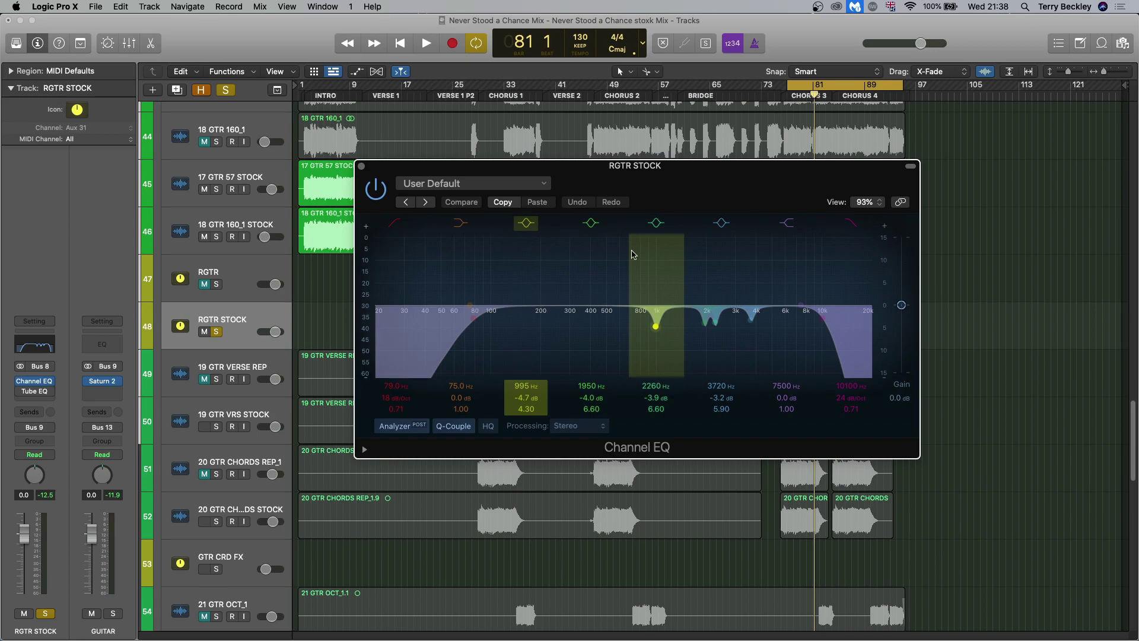
A/B the 995 Hz cut twice during playback, keep it on, and close the Channel EQ.
key("space")
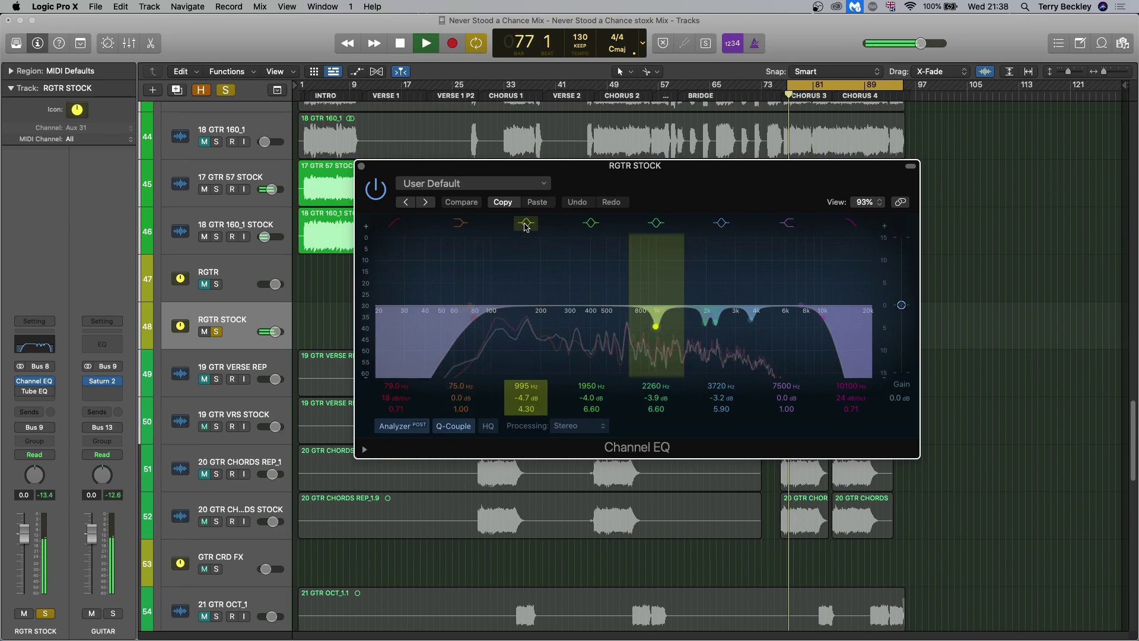
left_click(526, 223)
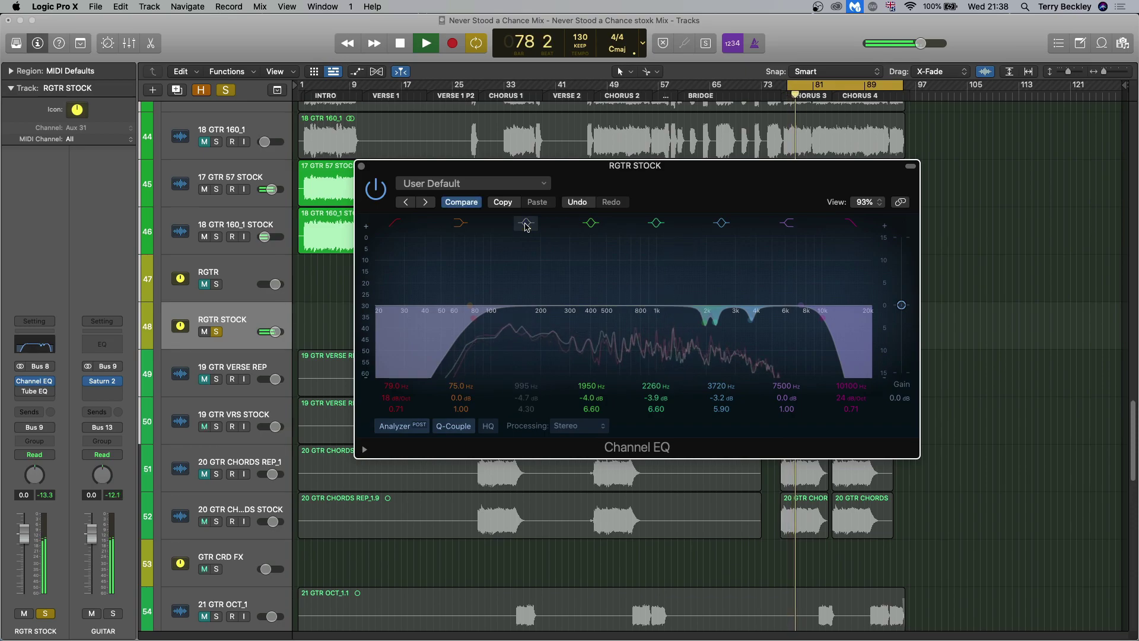
left_click(525, 223)
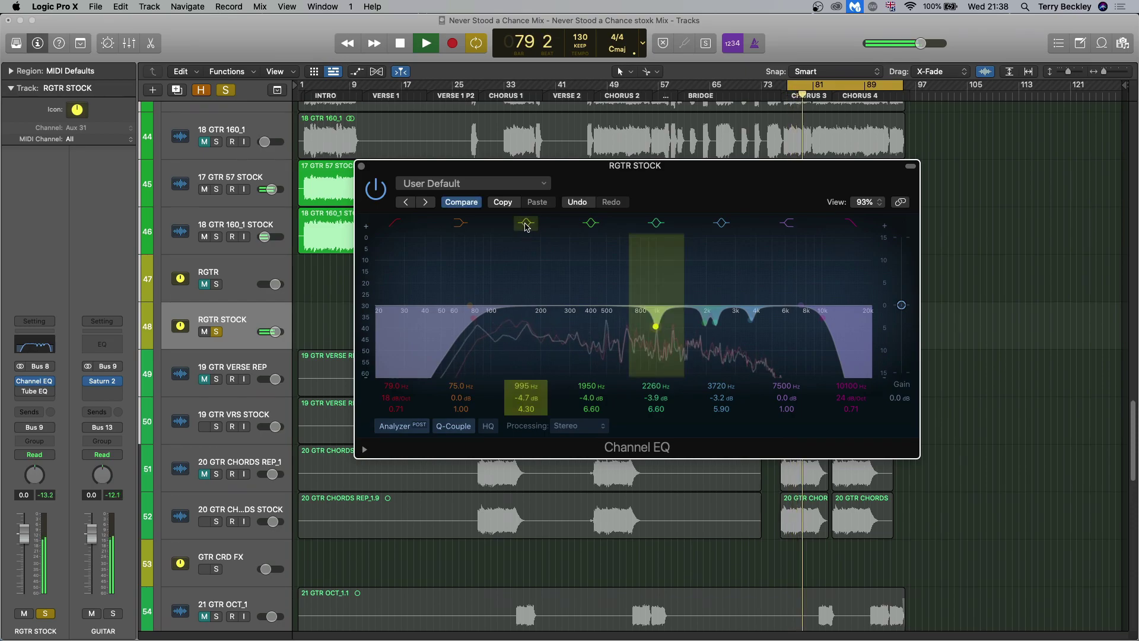
left_click(526, 223)
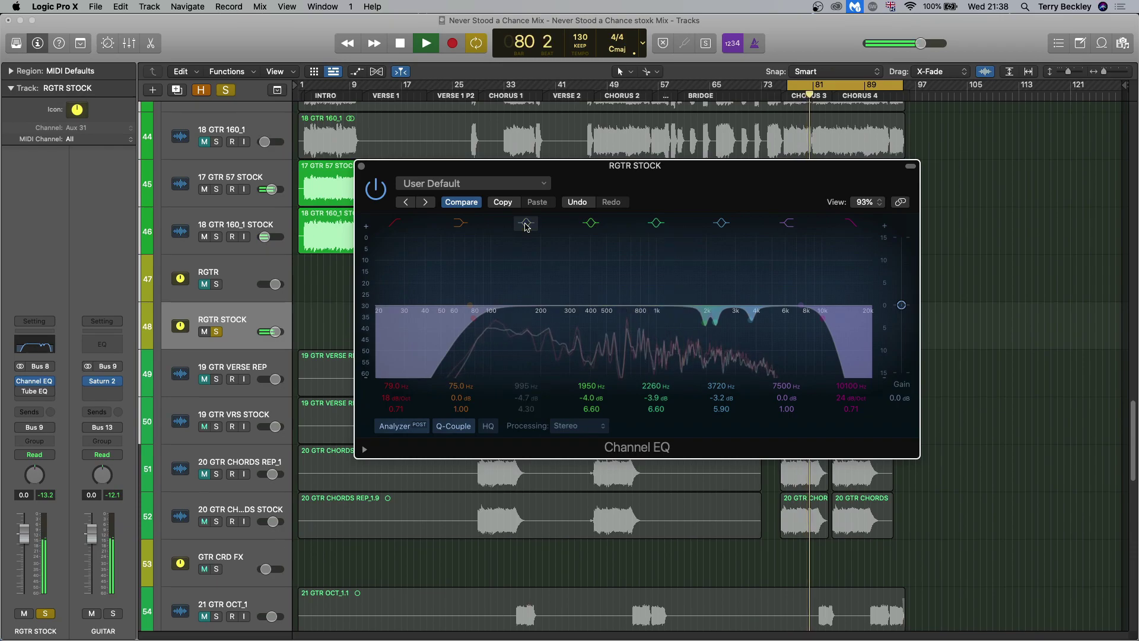
left_click(526, 223)
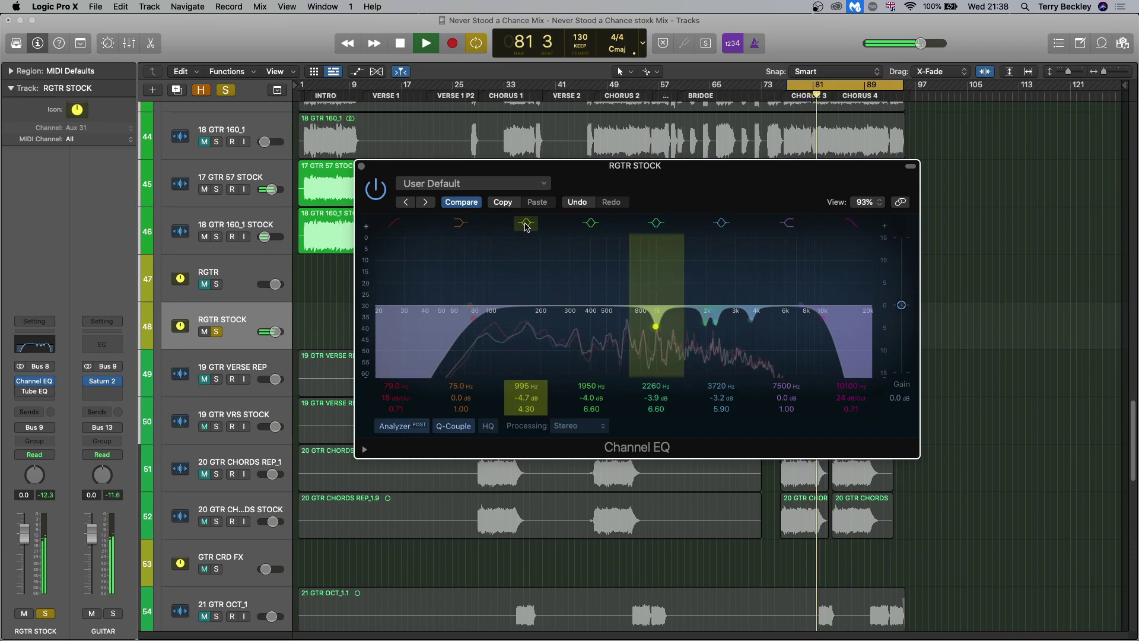
key("space")
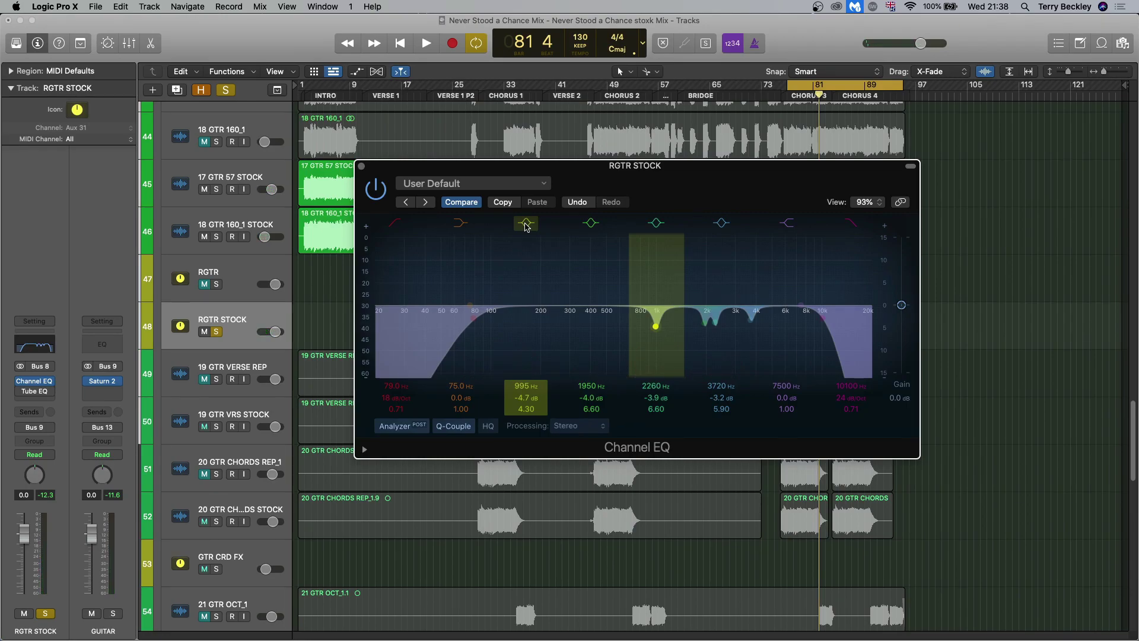
left_click(577, 202)
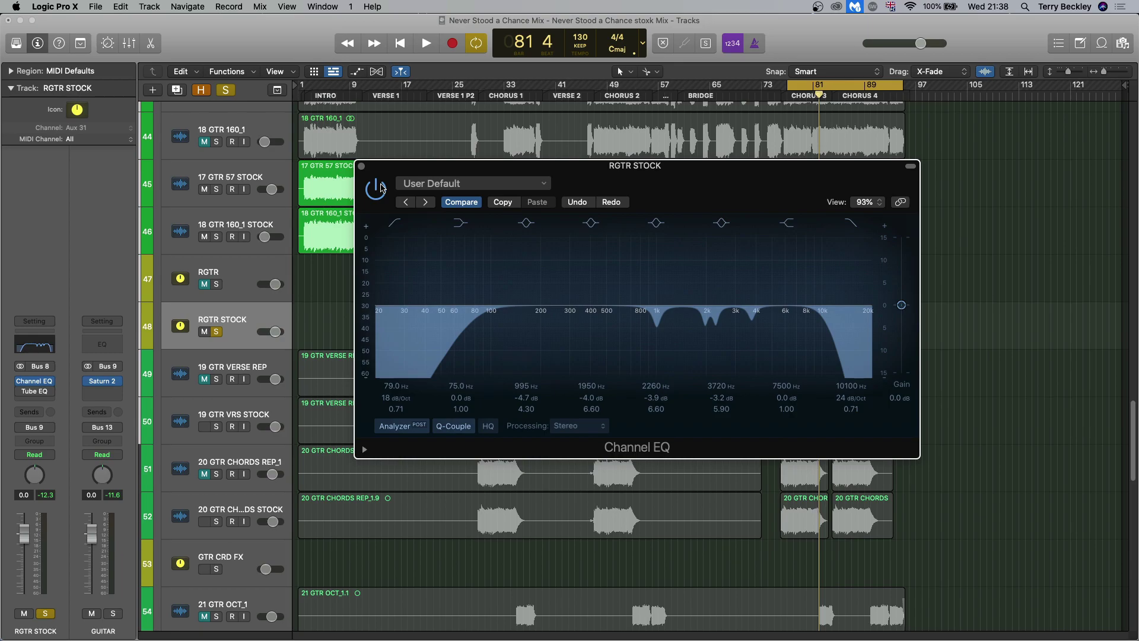
left_click(361, 166)
Open RGTR STOCK's Vintage Tube EQ and listen to it soloed.
left_click(30, 392)
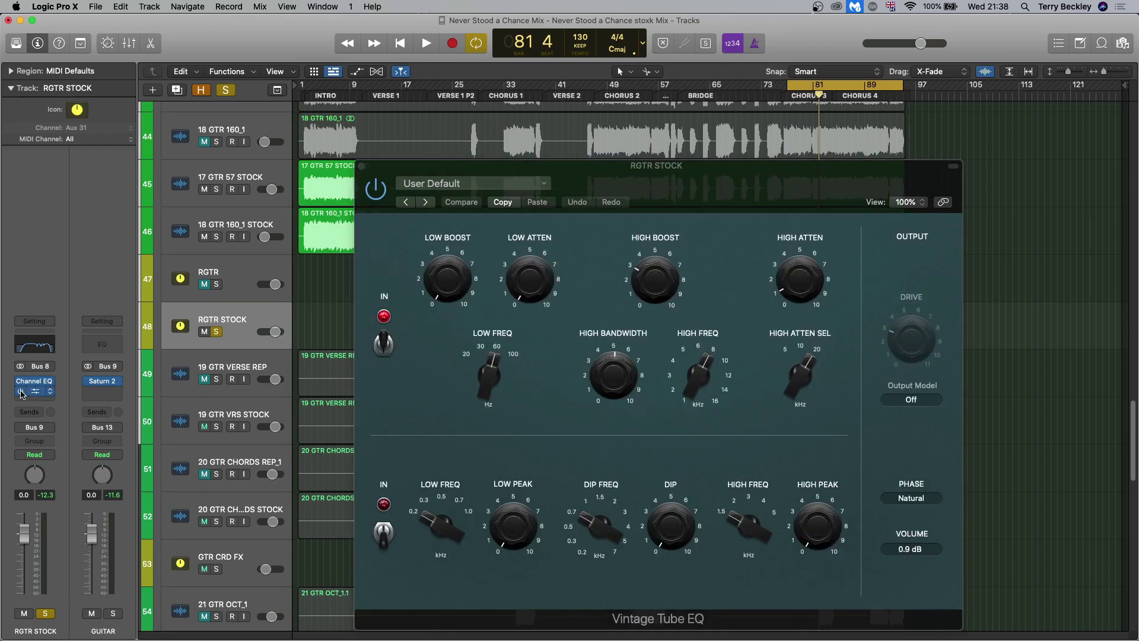
mouse_move(695, 360)
mouse_move(794, 290)
mouse_move(641, 280)
mouse_move(21, 393)
key("space")
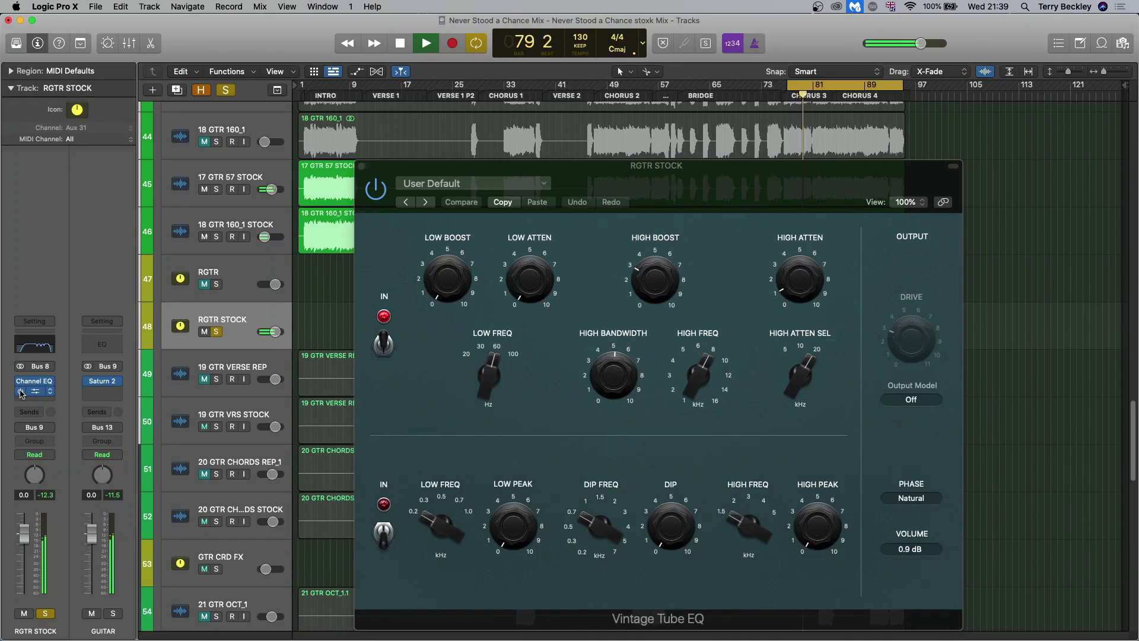
key("space")
Clear solo, listen to the Tube EQ in the full mix, then close its window.
left_click(226, 91)
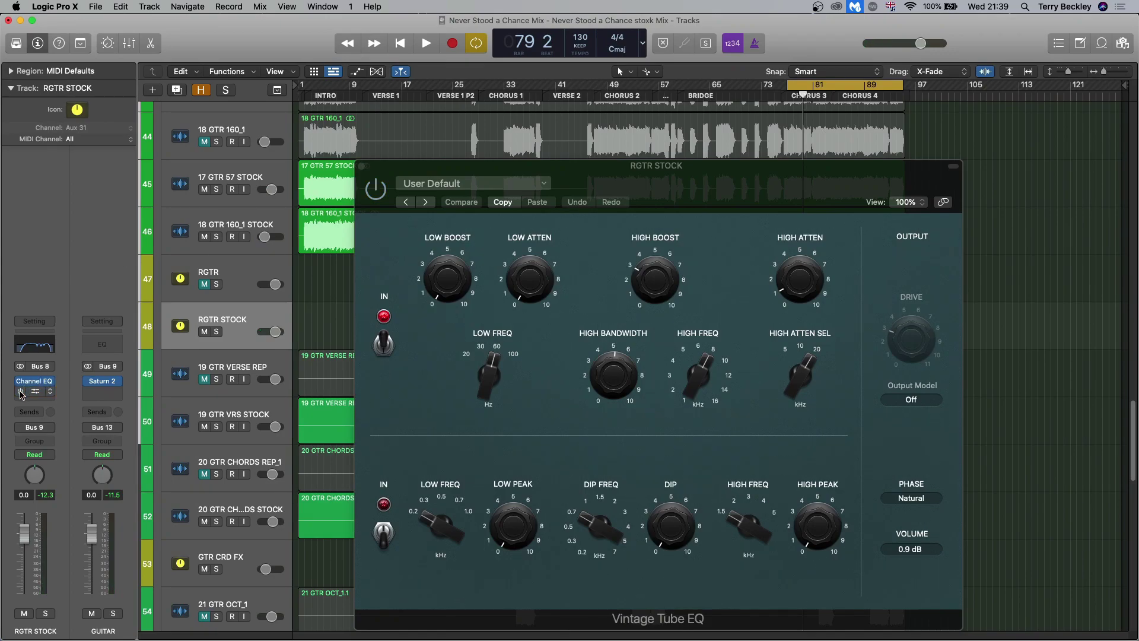
key("space")
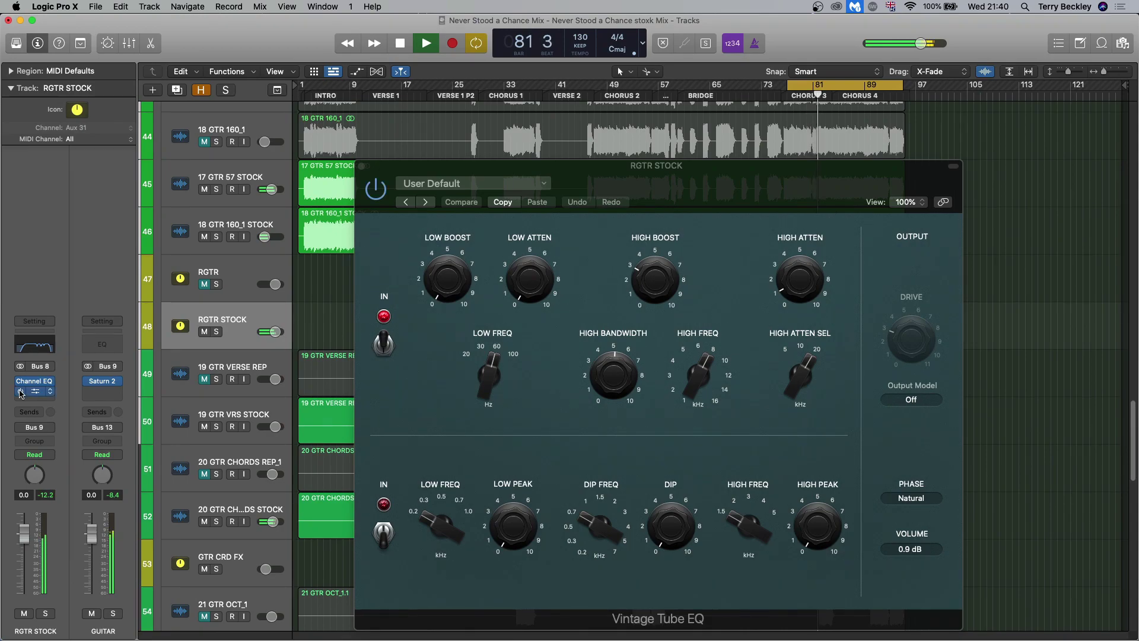
key("space")
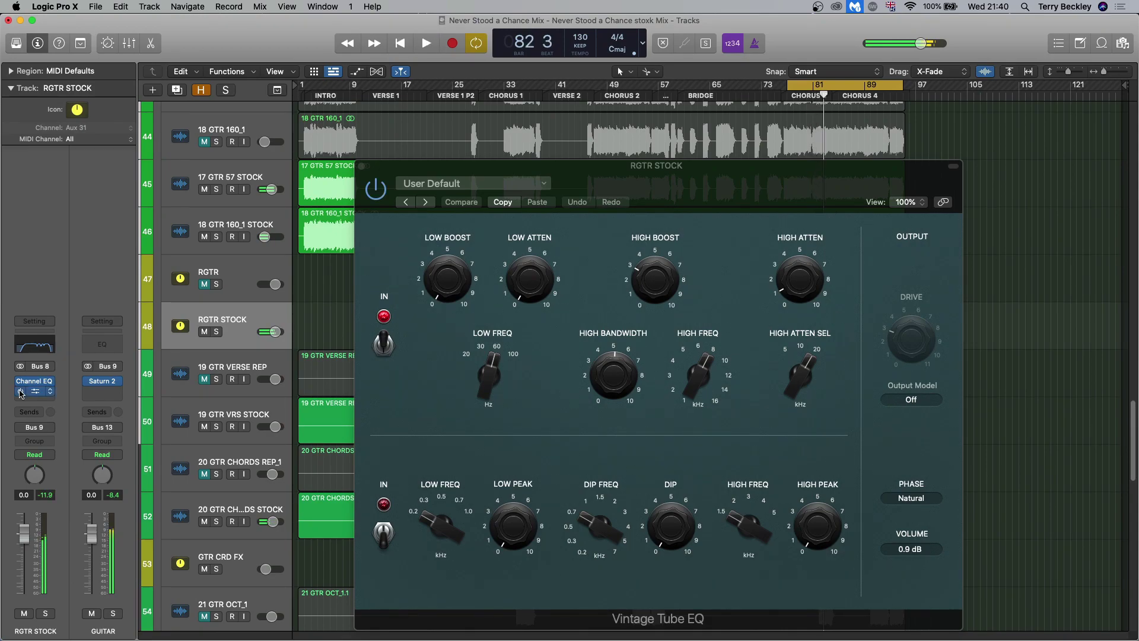
left_click(362, 166)
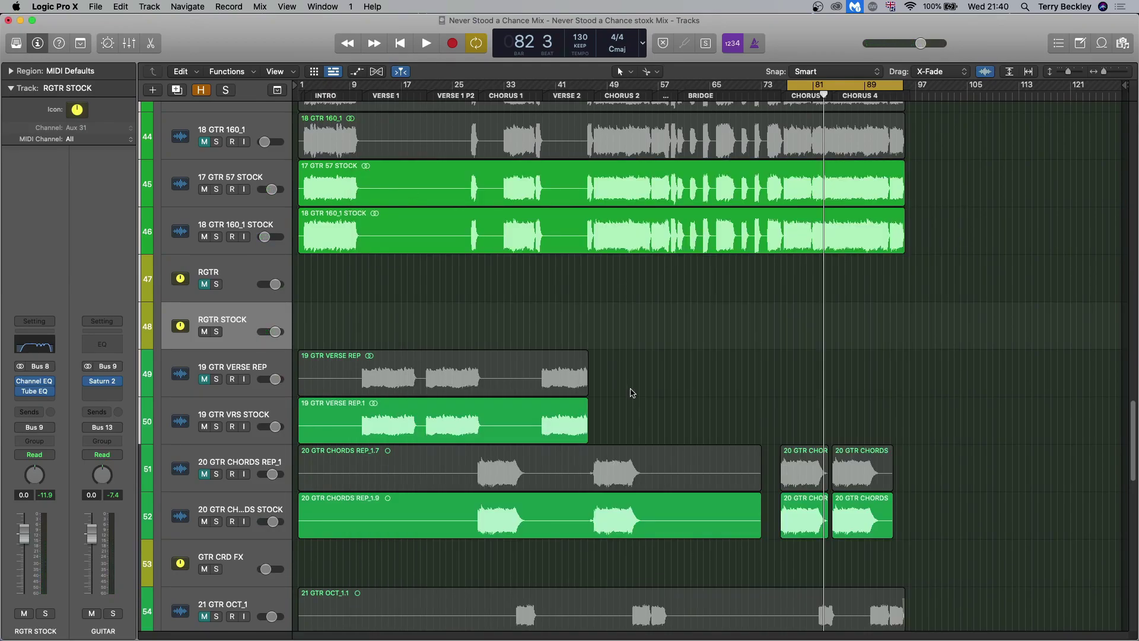
scroll(633, 392, "down", 4)
left_click(273, 379)
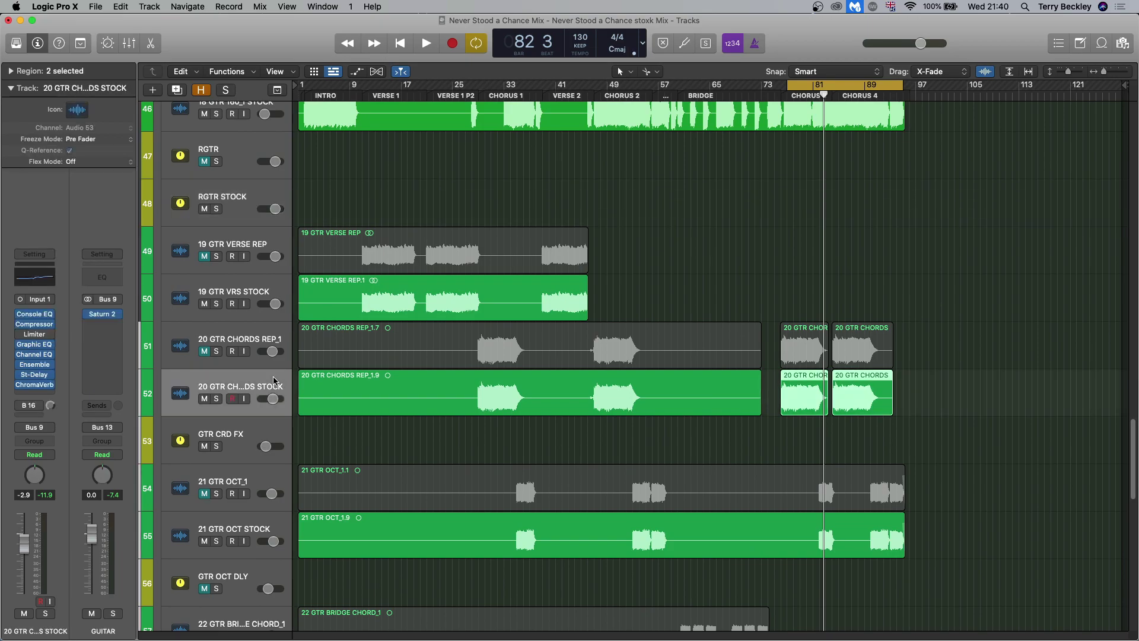
left_click(274, 336)
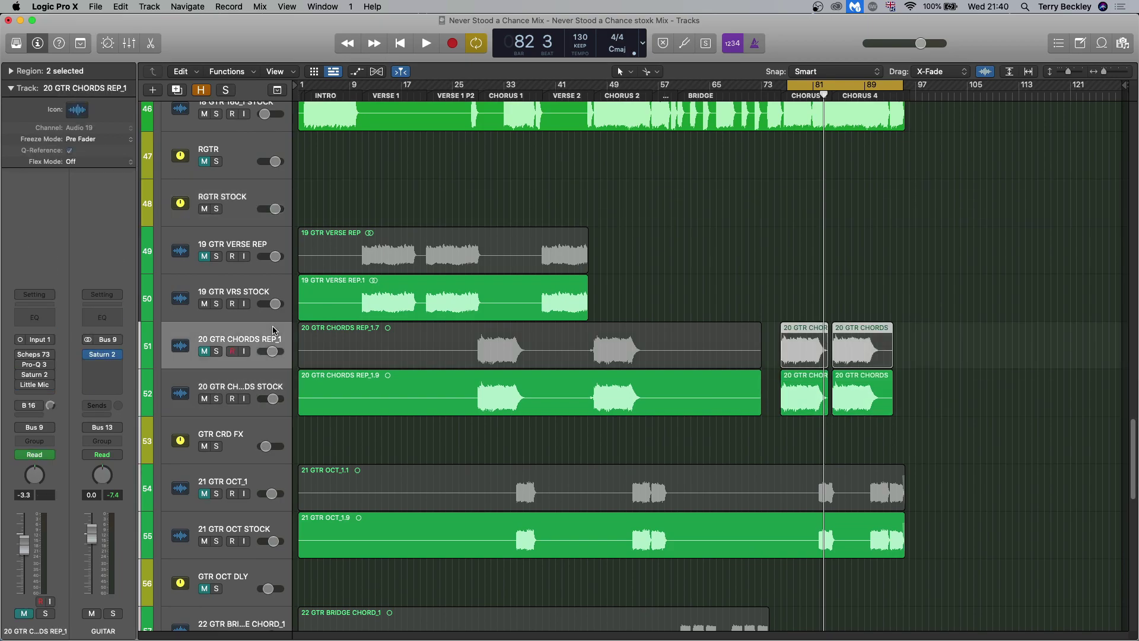
left_click(37, 388)
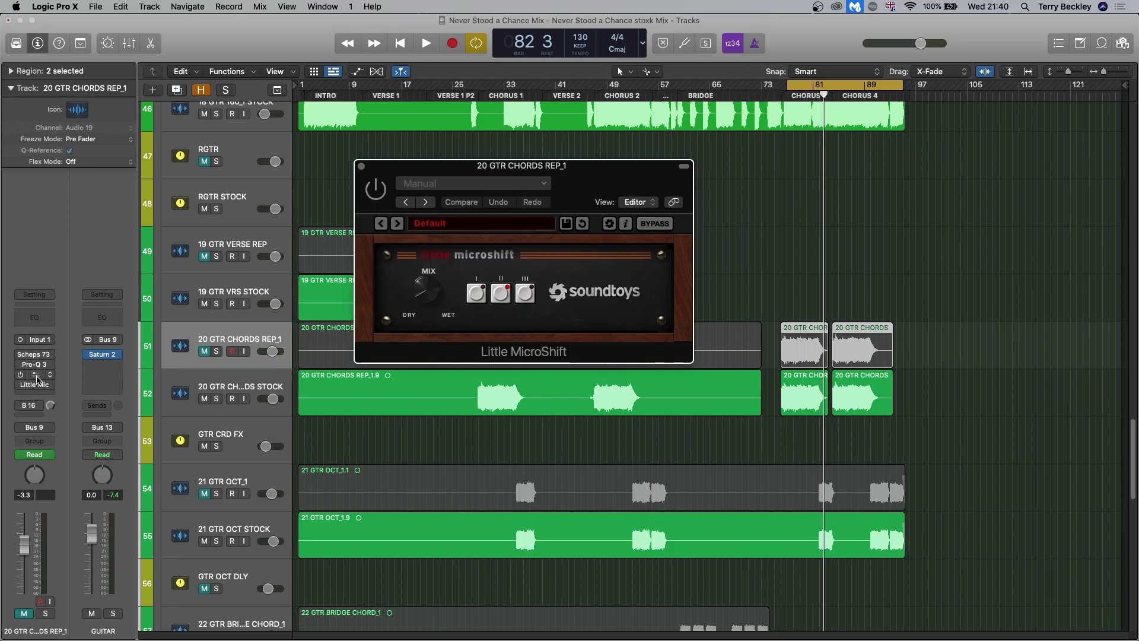
left_click(361, 166)
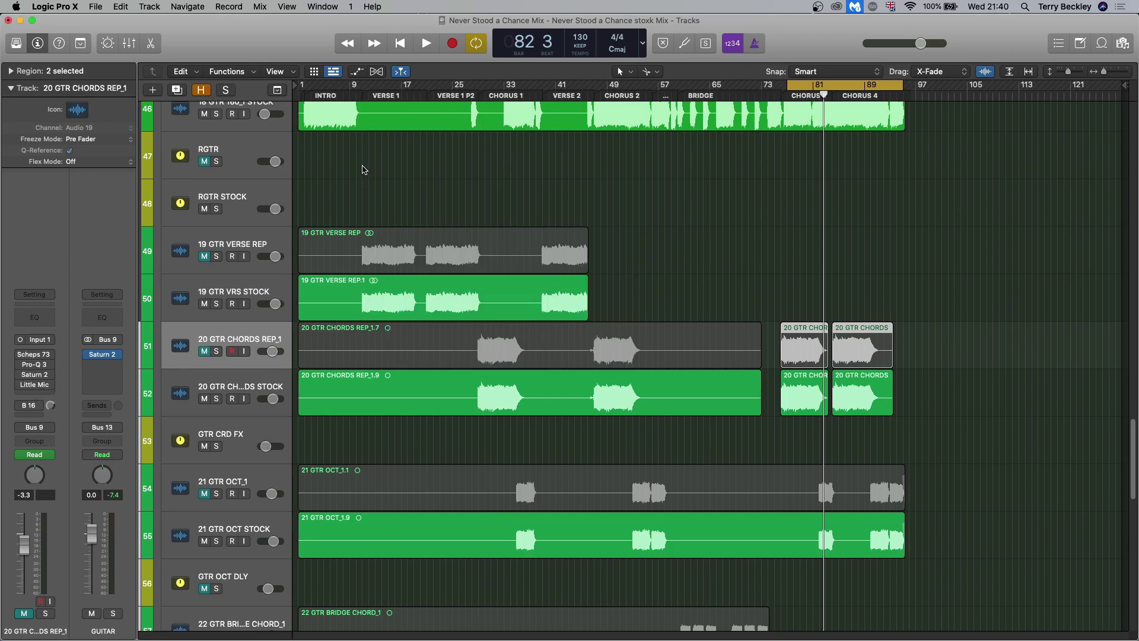
left_click(28, 406)
key("Escape")
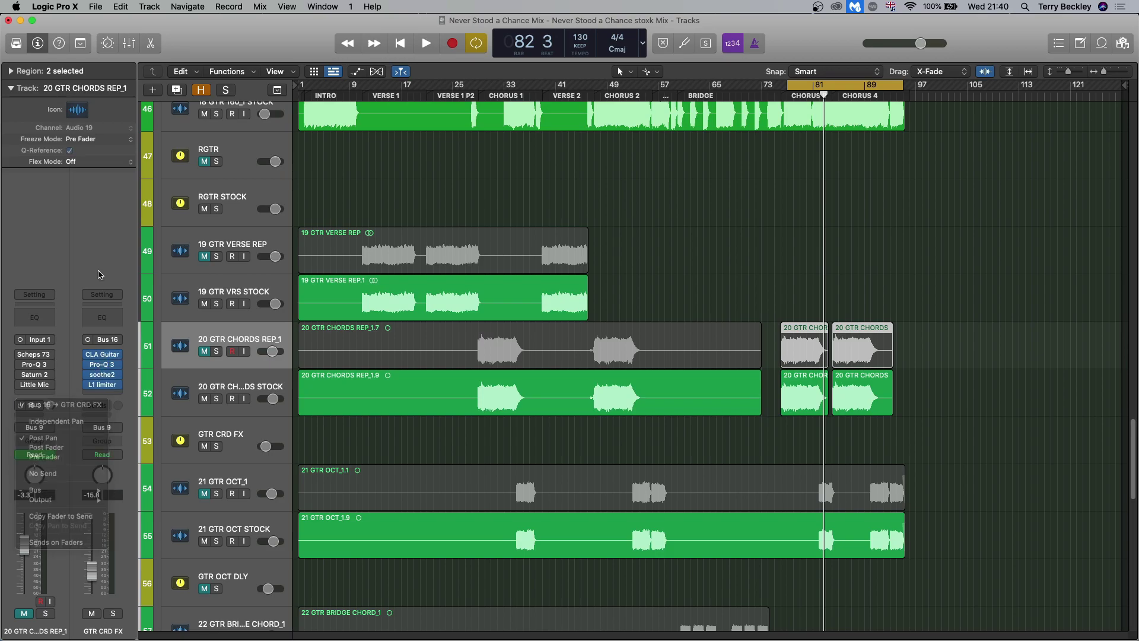
left_click(105, 355)
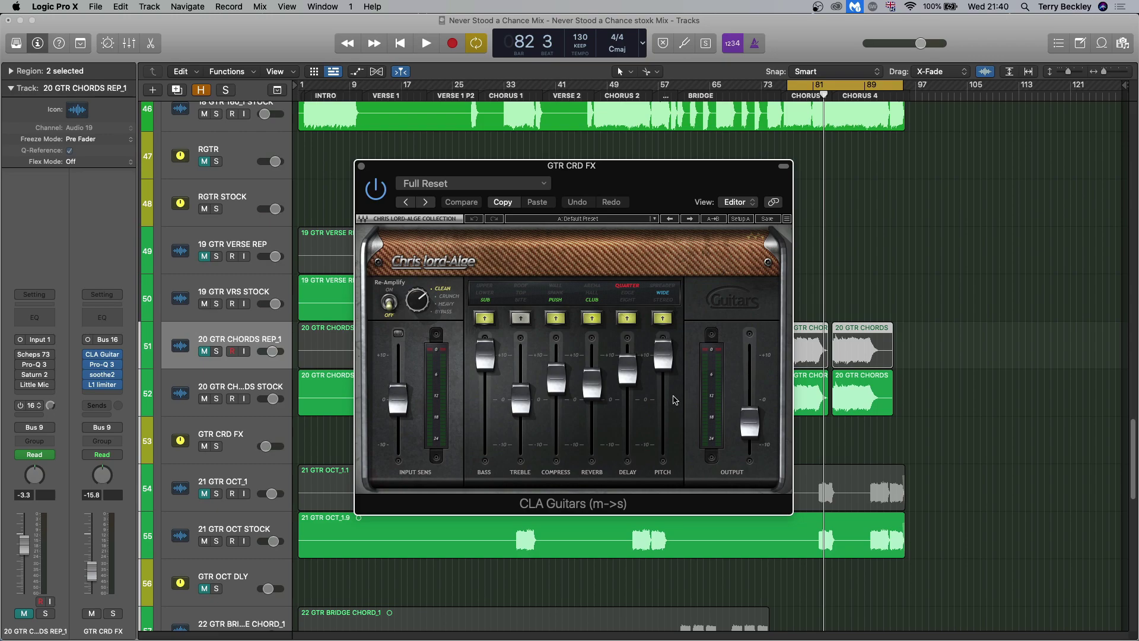
left_click(361, 166)
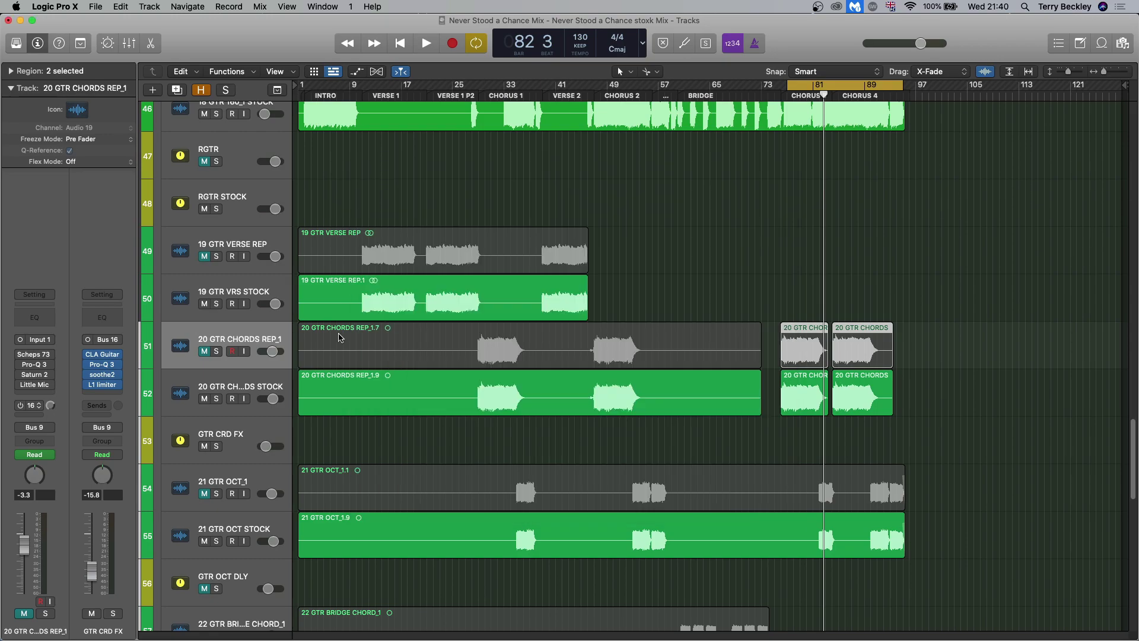
left_click(278, 384)
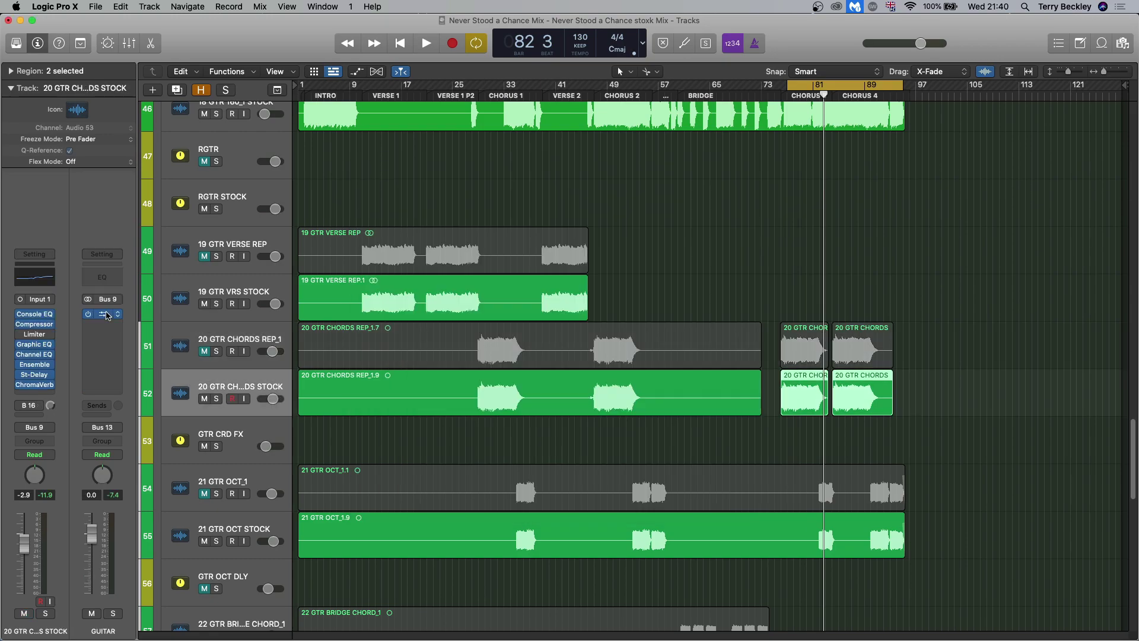
Inspect the Vintage Console EQ settings on 20 GTR CHORDS STOCK.
left_click(34, 315)
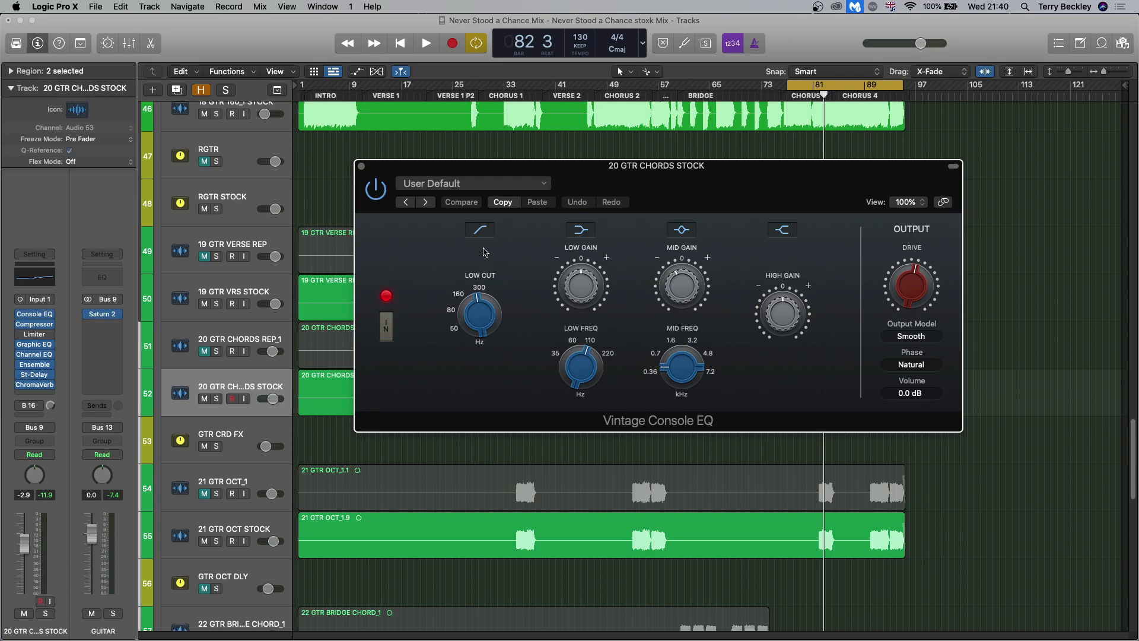
mouse_move(911, 272)
mouse_move(481, 299)
left_click(361, 166)
Inspect its Compressor and Vintage Graphic EQ, ending on the Channel EQ cutting 290 Hz and 496 Hz.
left_click(35, 324)
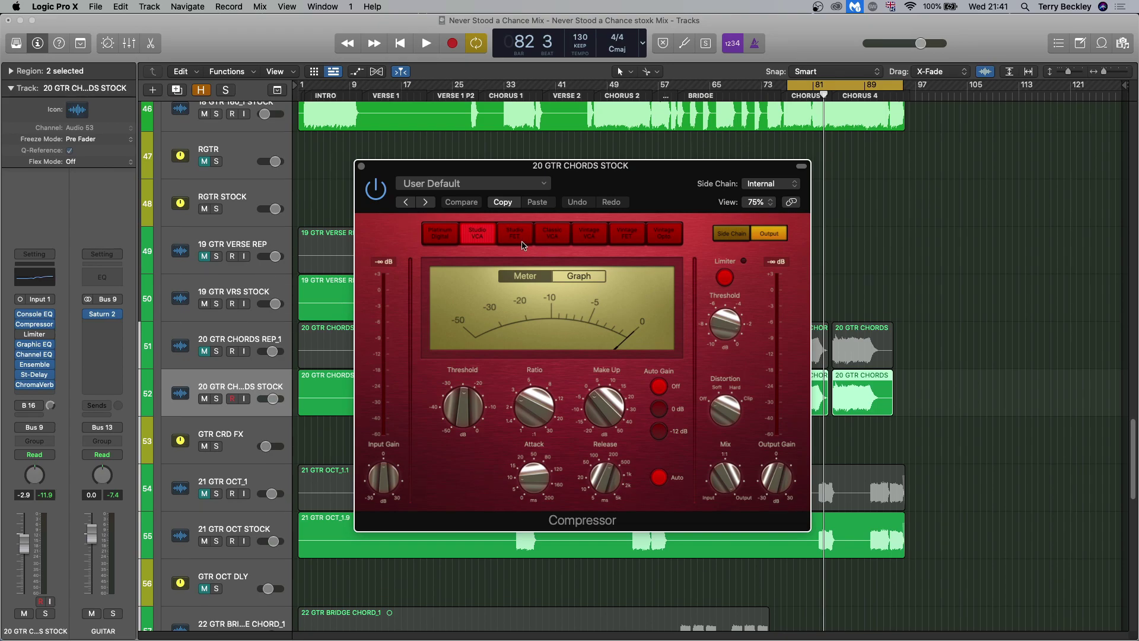
left_click(34, 344)
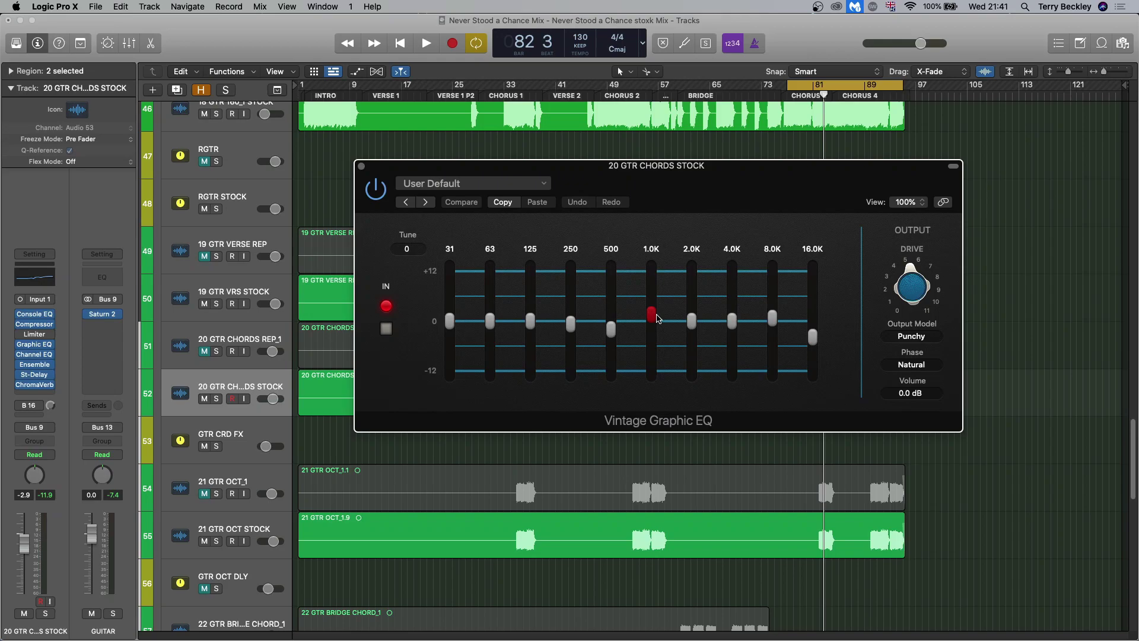
mouse_move(654, 320)
left_click(361, 166)
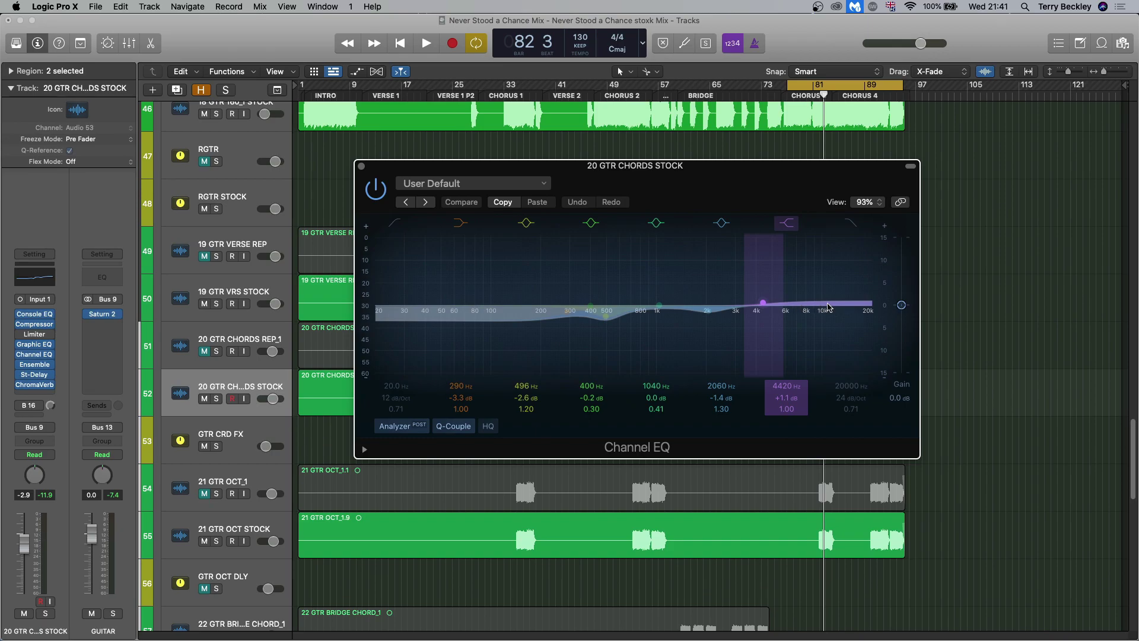
Close the Channel EQ, then review the Ensemble, Stereo Delay and ChromaVerb windows one by one.
left_click(361, 166)
left_click(36, 366)
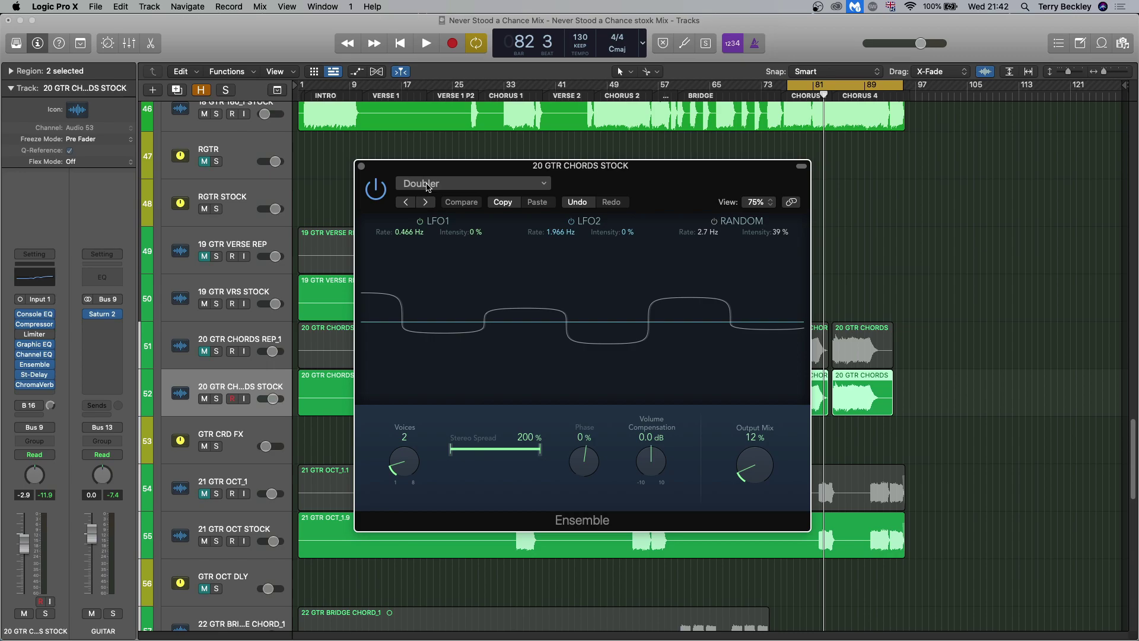
left_click(361, 167)
left_click(34, 376)
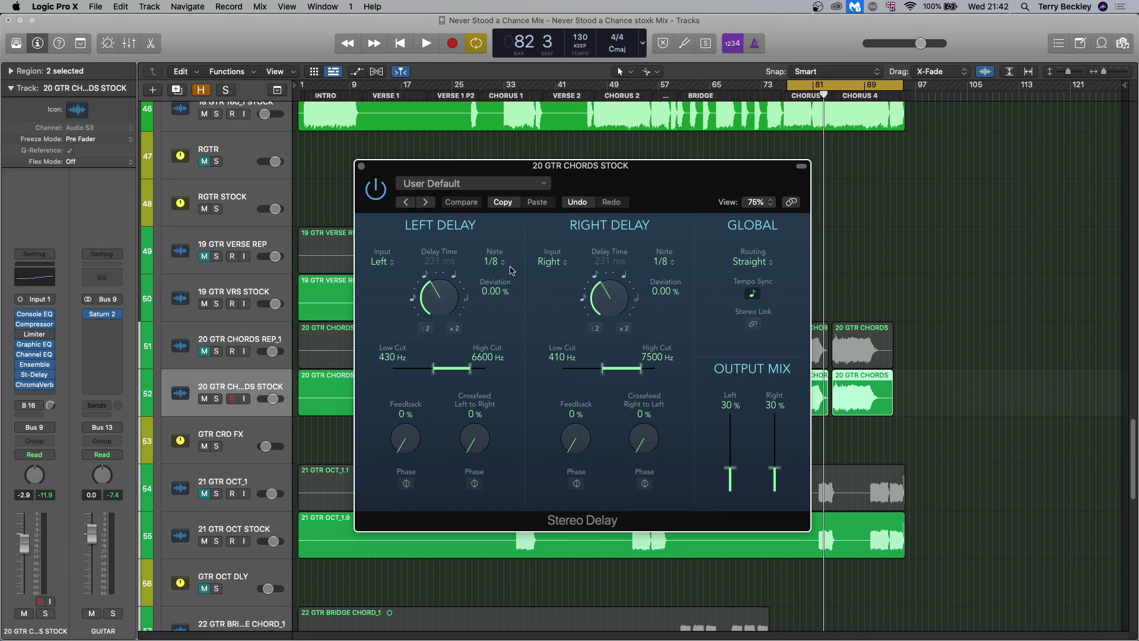
left_click(362, 165)
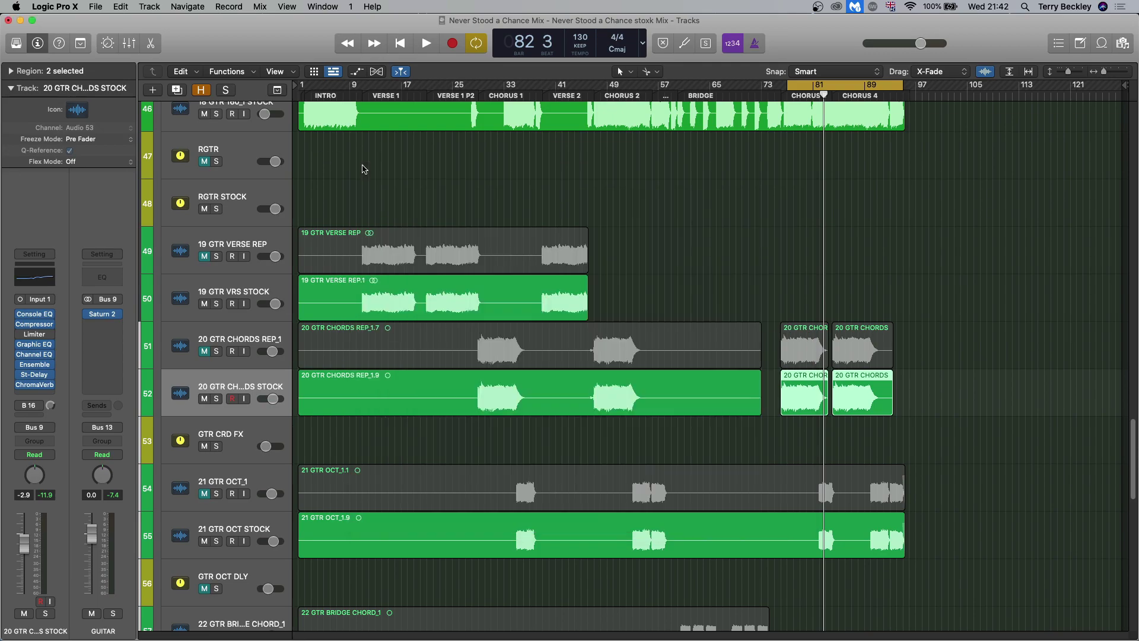
left_click(33, 386)
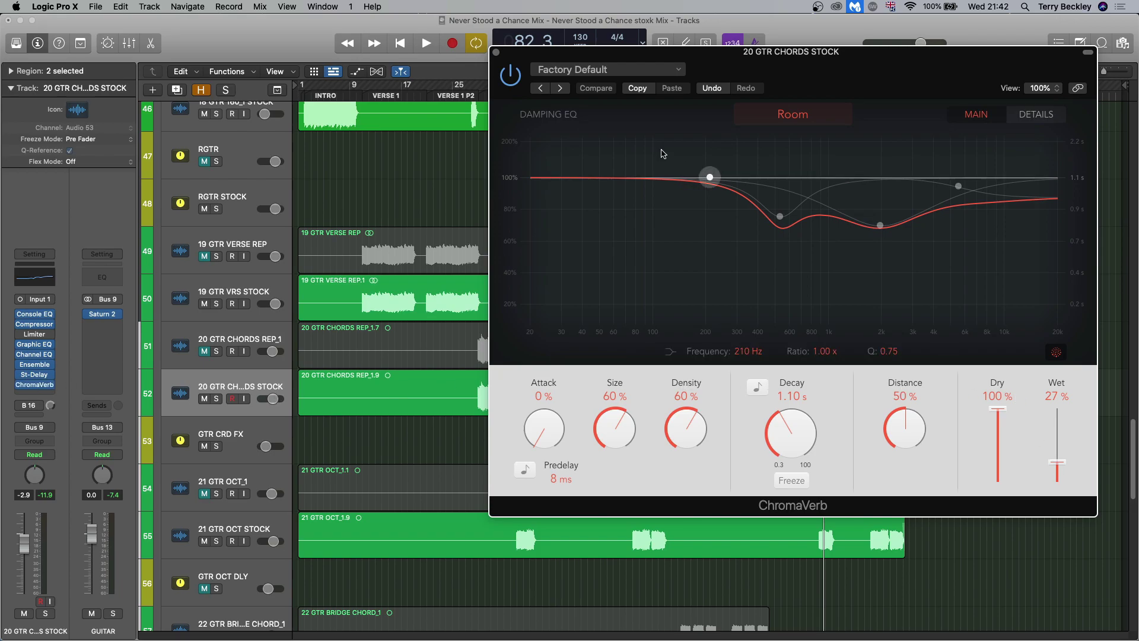
left_click(495, 52)
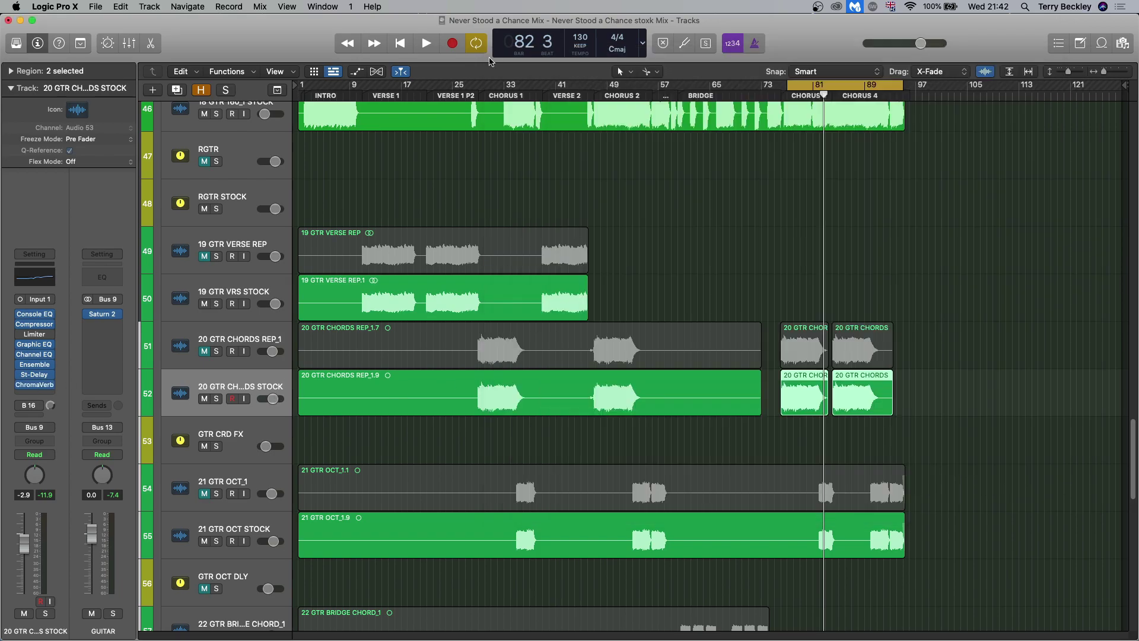
Solo 20 GTR CHORDS STOCK and set its Limiter slot to No Plug-in.
left_click(216, 399)
left_click(51, 334)
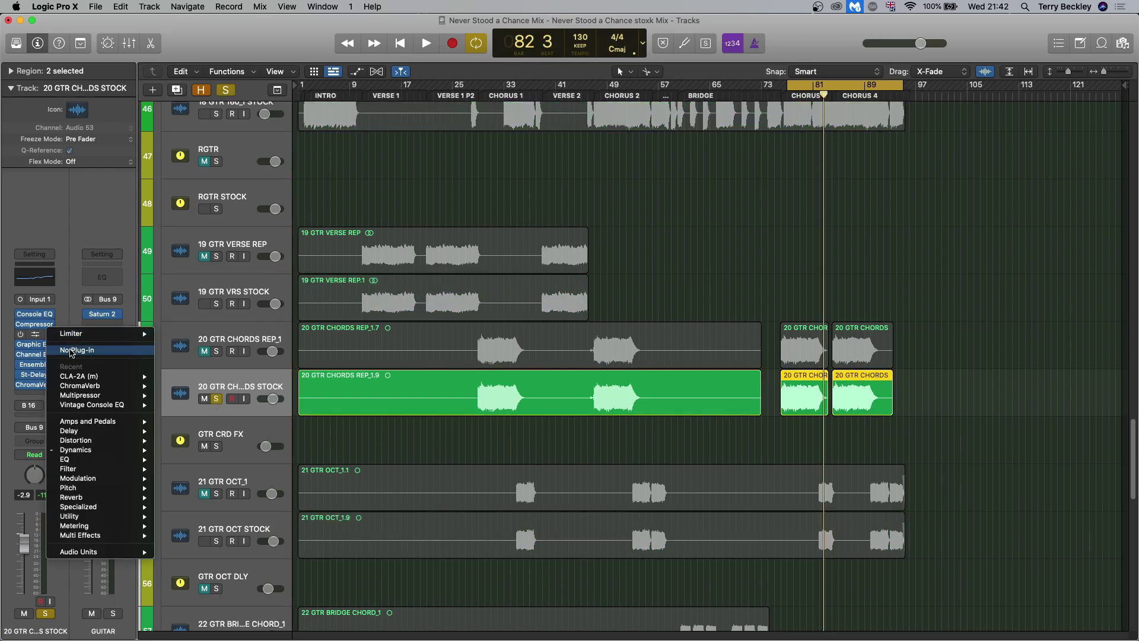
left_click(71, 350)
Play with the Console EQ–ChromaVerb chain enabled, then compare with Ensemble and Stereo Delay bypassed.
key("space")
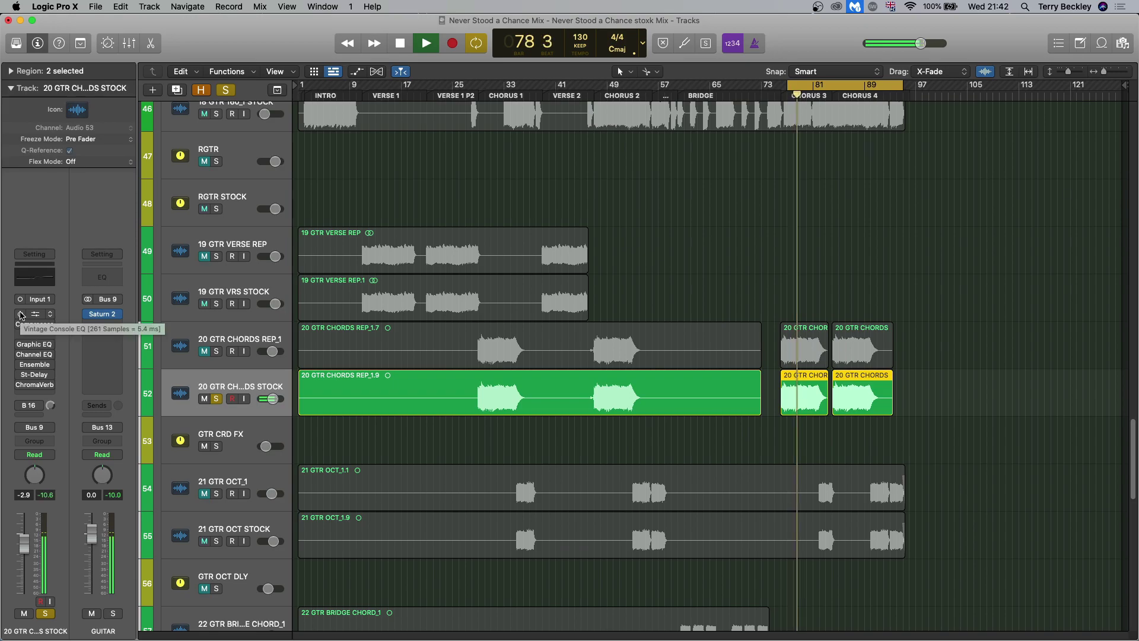
left_click(21, 315)
left_click_drag(19, 324, 18, 383)
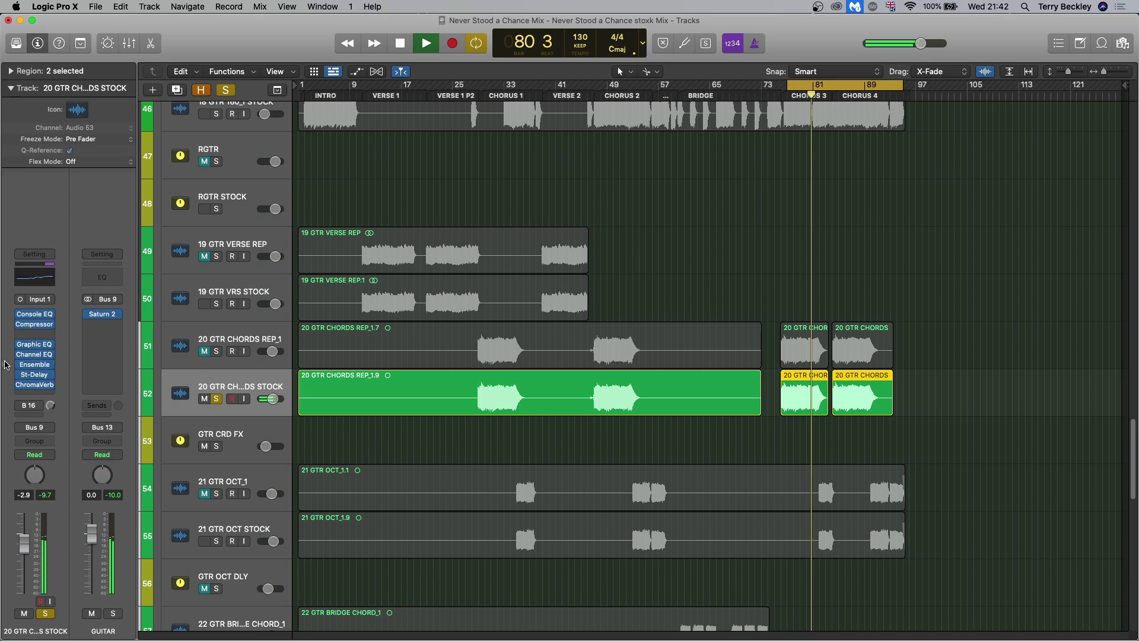
key("space")
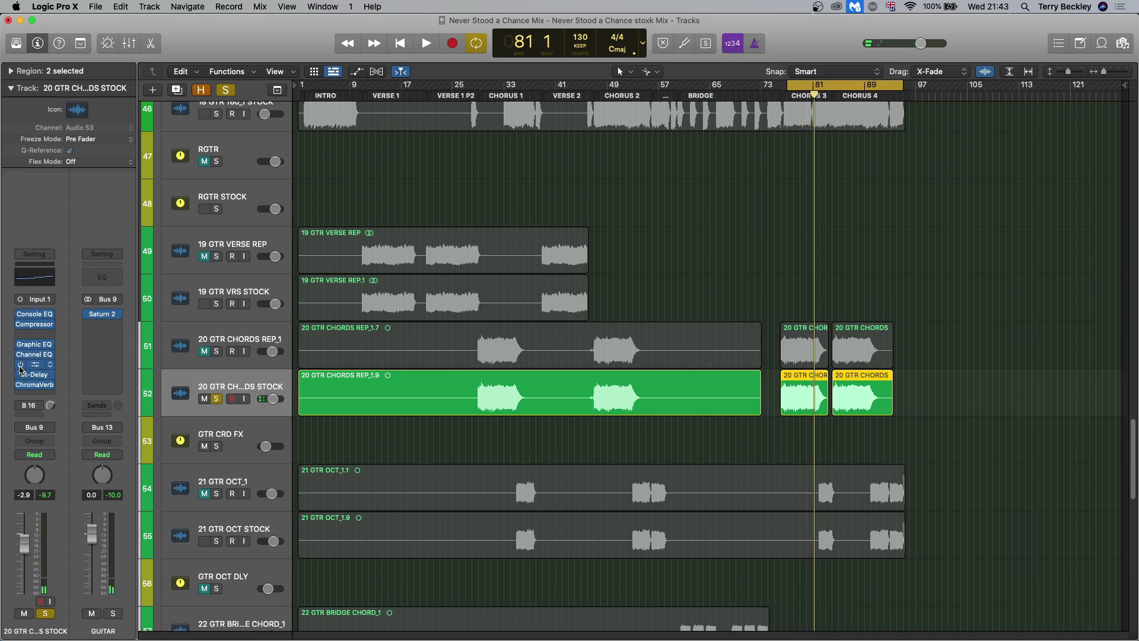
left_click_drag(18, 364, 18, 386)
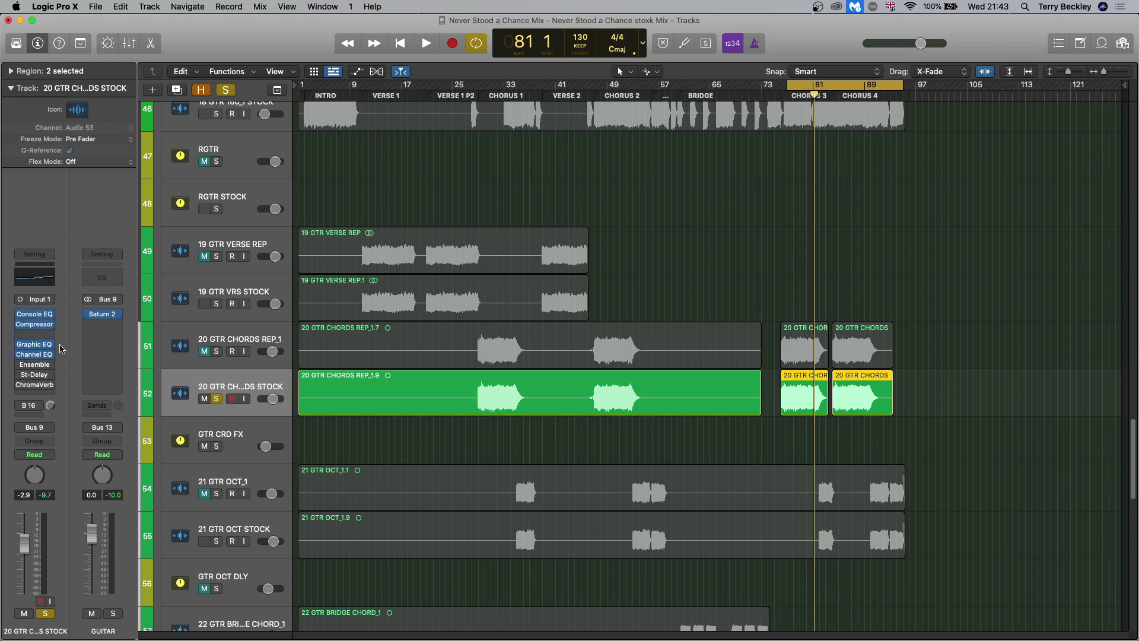
key("space")
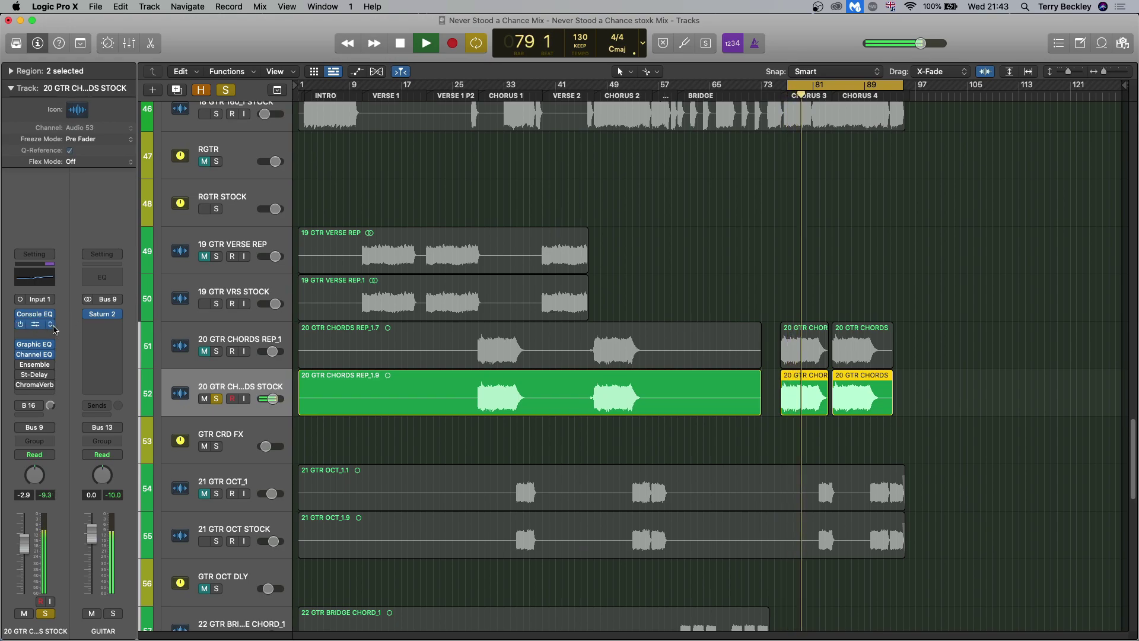
key("space")
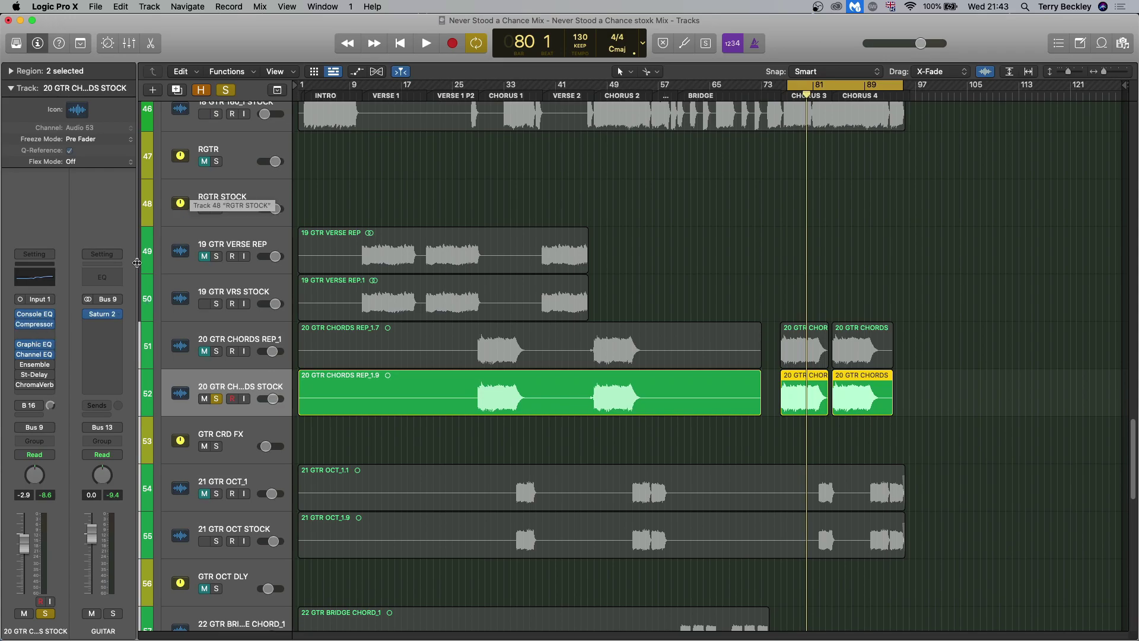
A/B the Ensemble on/off during playback, leave it enabled, and close its window.
left_click(36, 364)
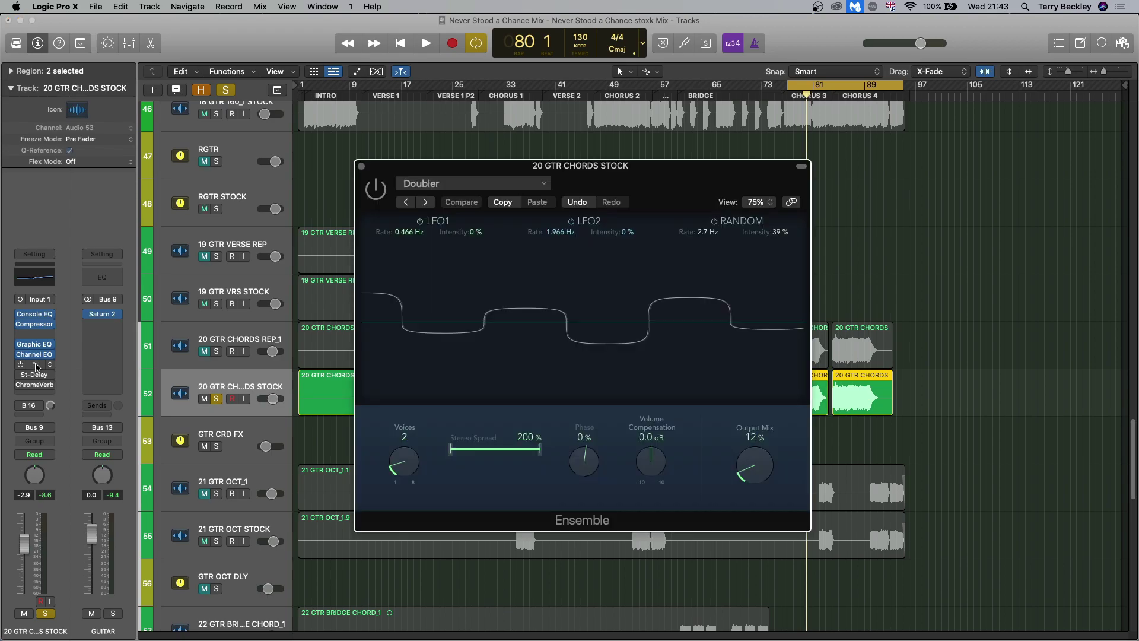
key("space")
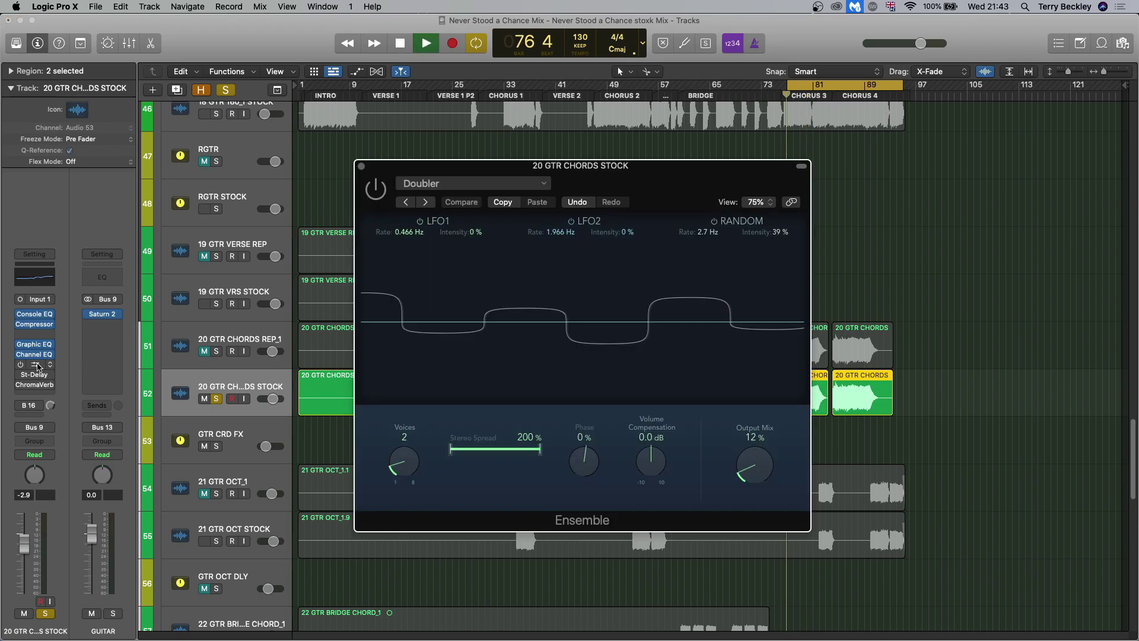
left_click(376, 191)
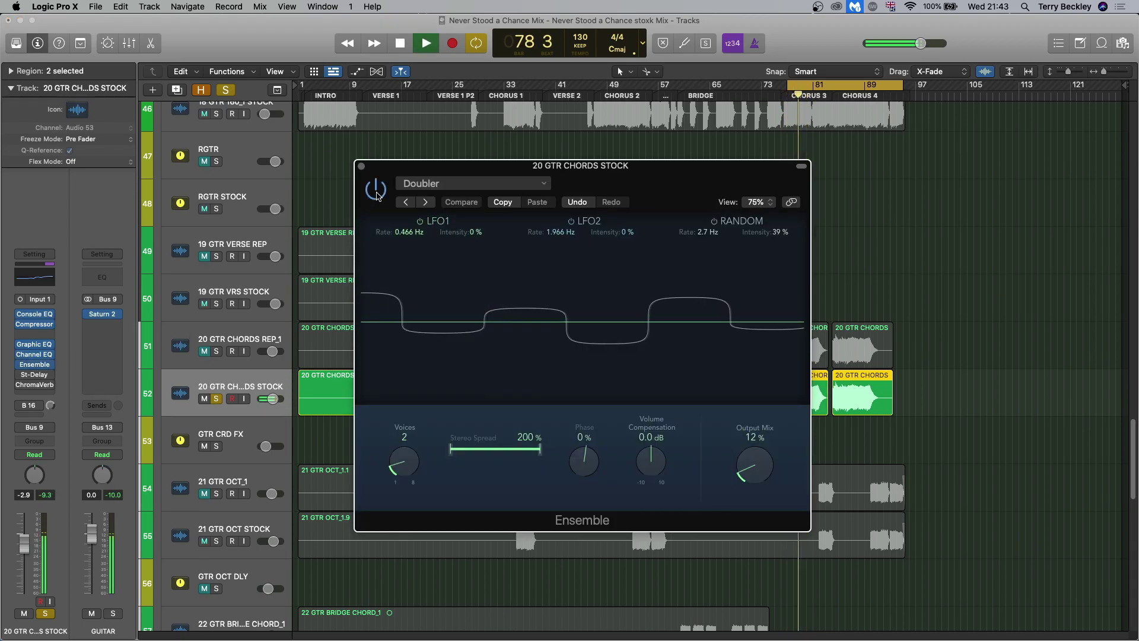
left_click(376, 190)
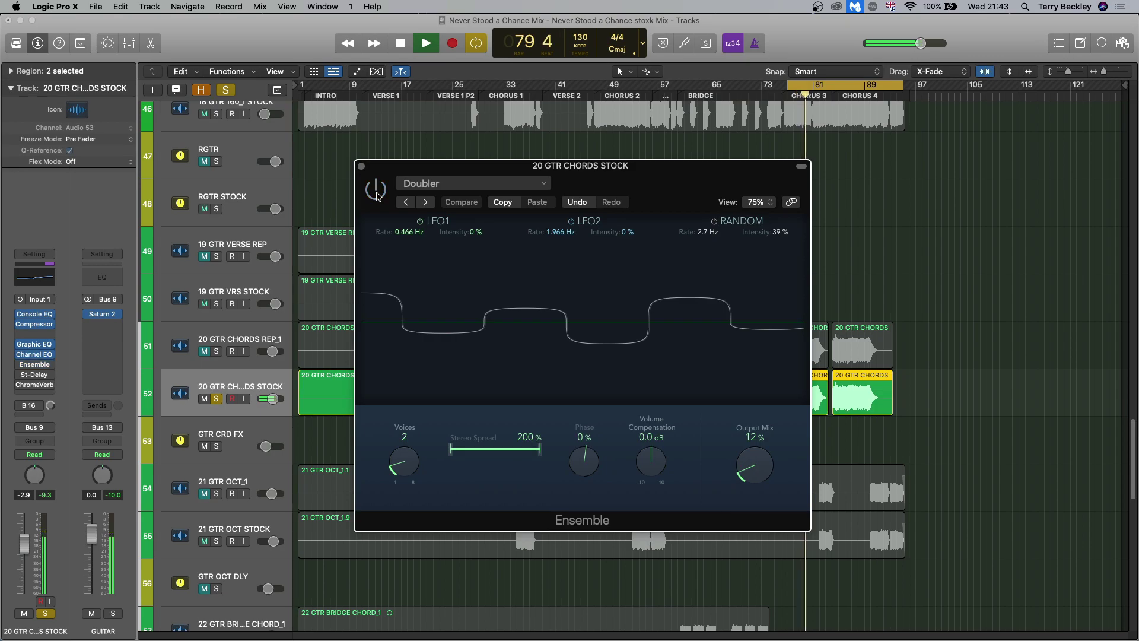
left_click(376, 191)
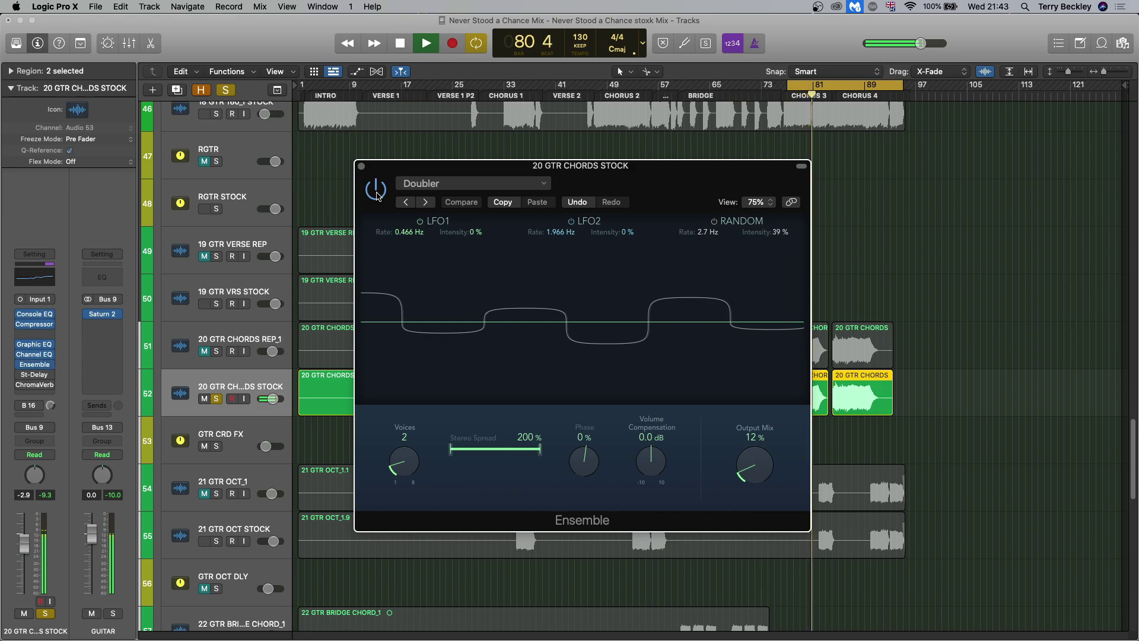
key("space")
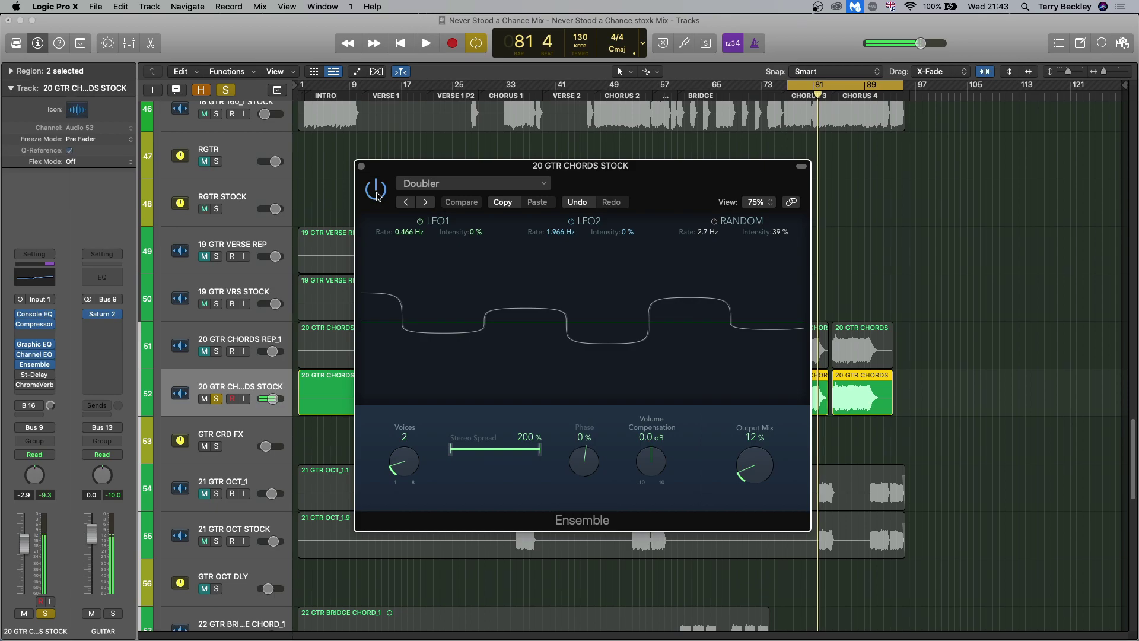
left_click(361, 166)
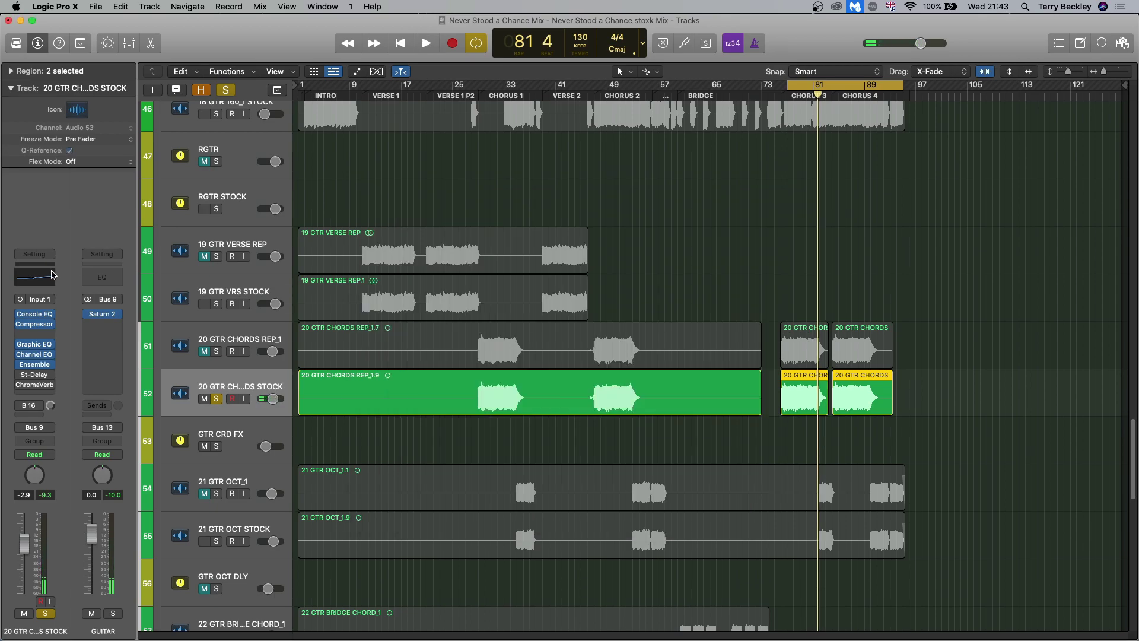
Audition the Stereo Delay and then the ChromaVerb during playback, closing each window afterward.
left_click(32, 378)
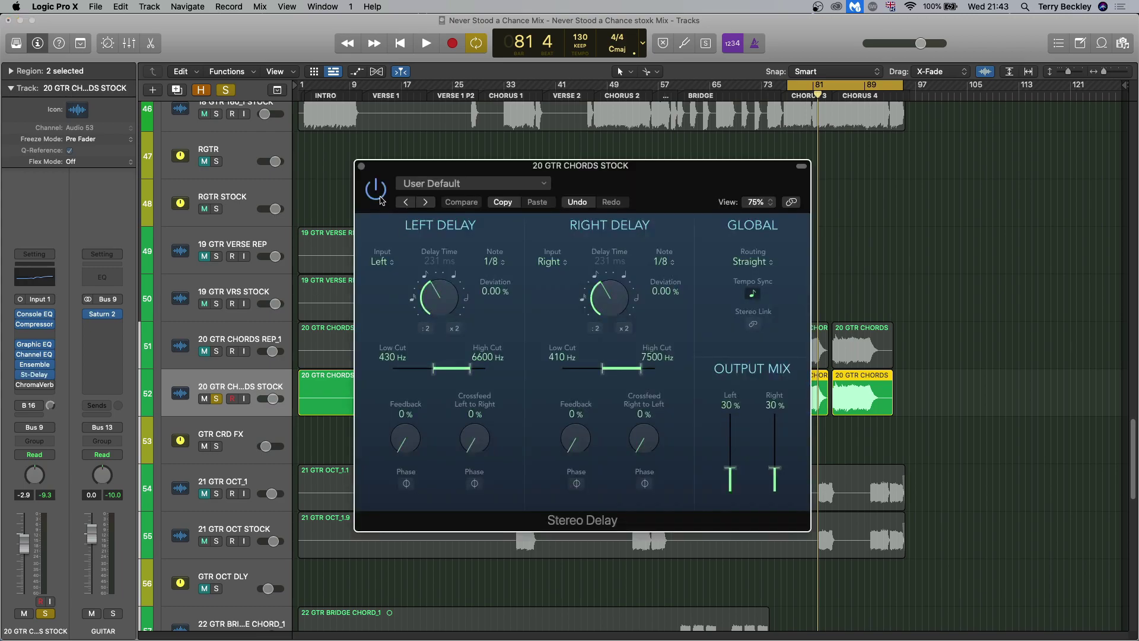
key("space")
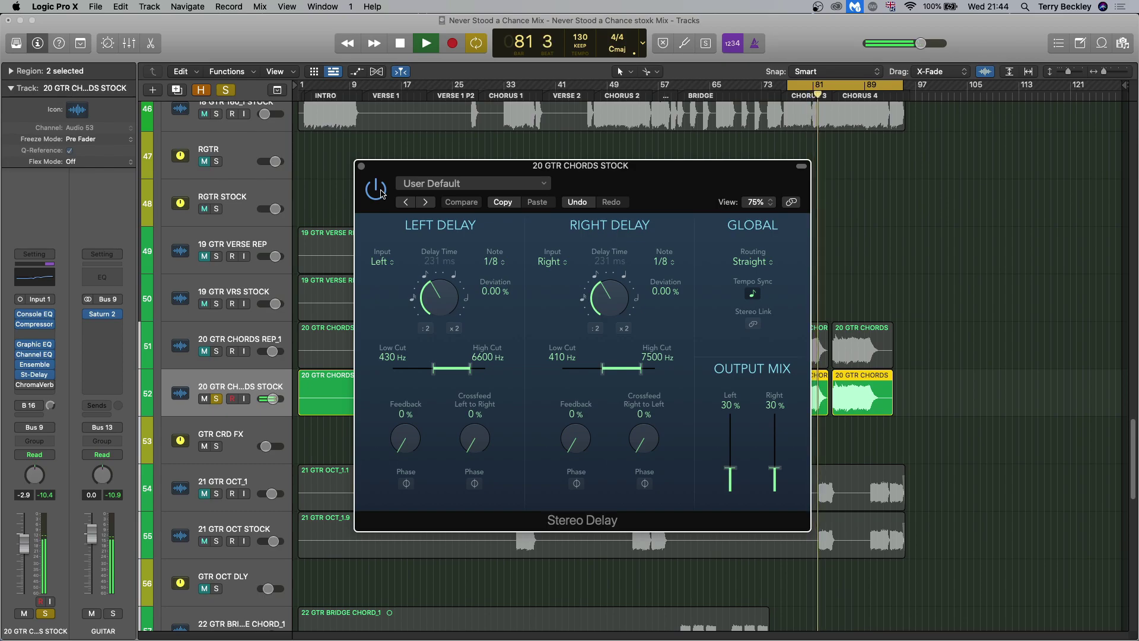
key("space")
left_click(361, 165)
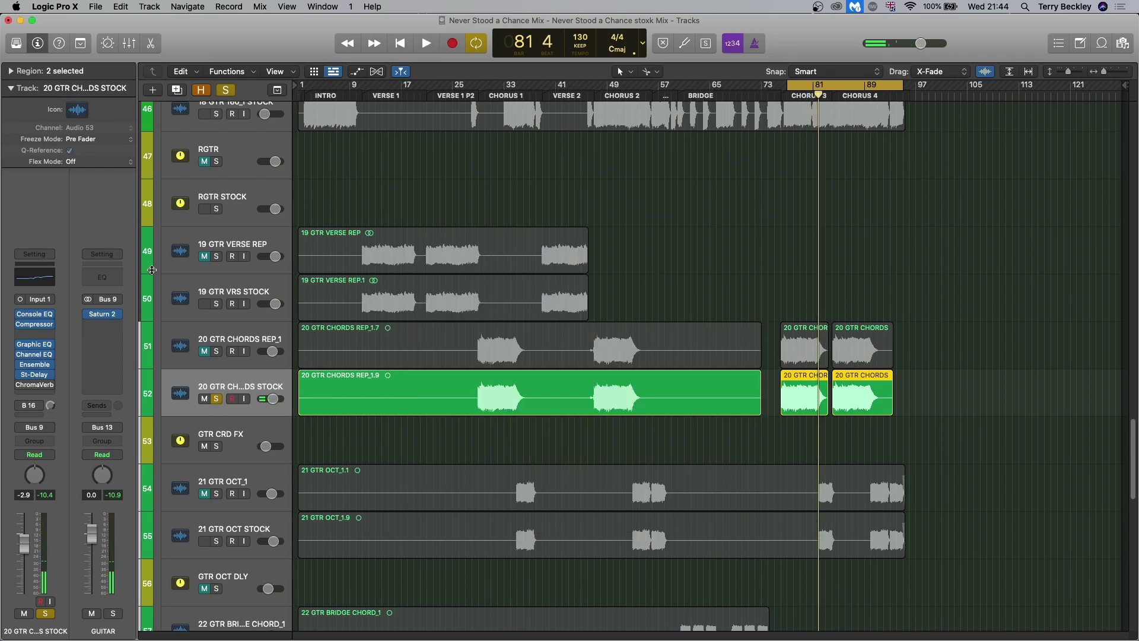
left_click(36, 386)
key("space")
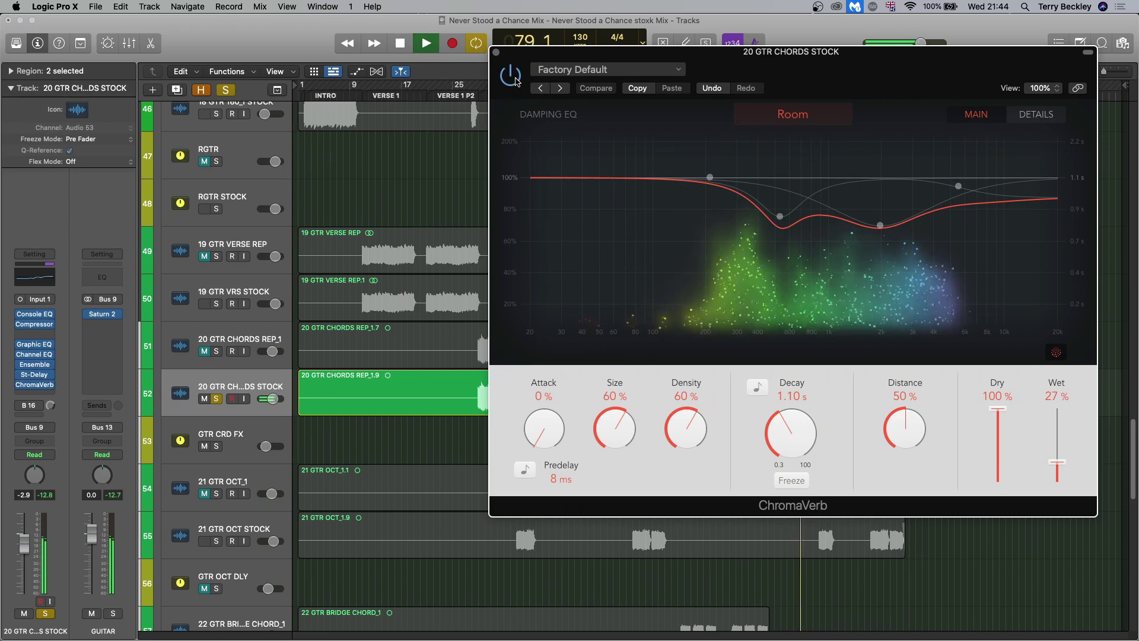
key("space")
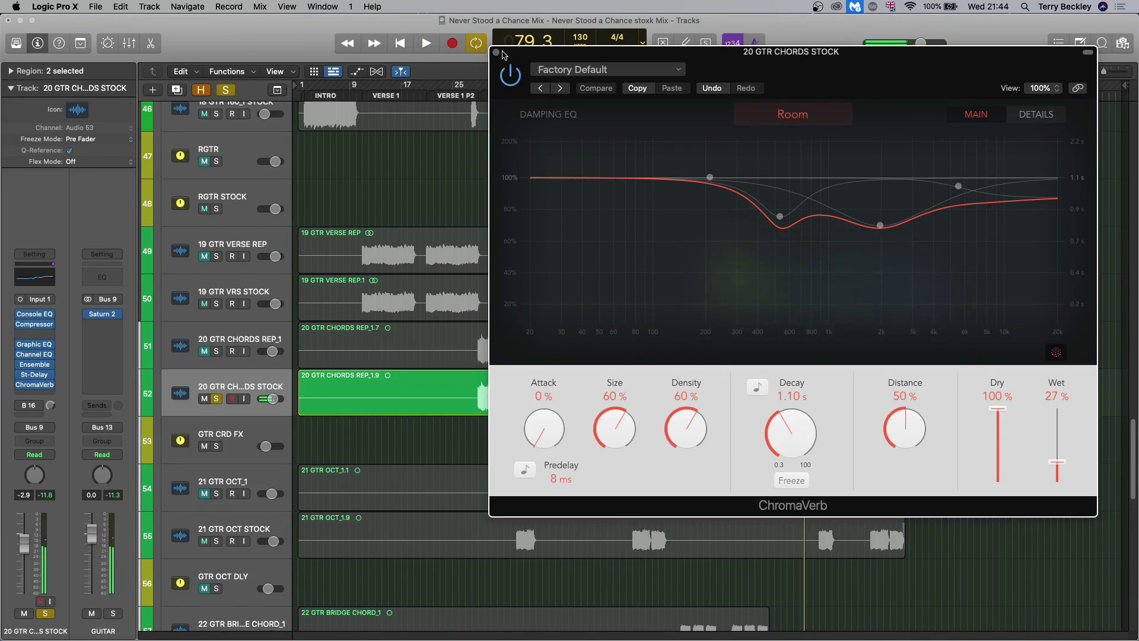
left_click(496, 53)
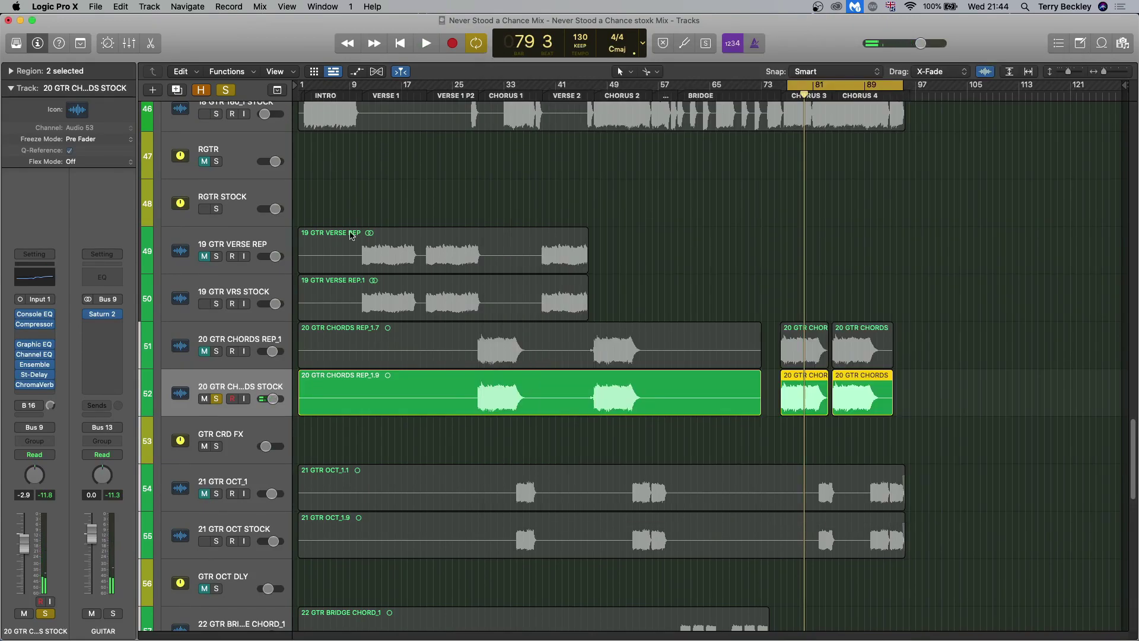
Unsolo and mute 20 GTR CHORDS STOCK, re-enable REP_1's original plugins and send, then play.
left_click(217, 399)
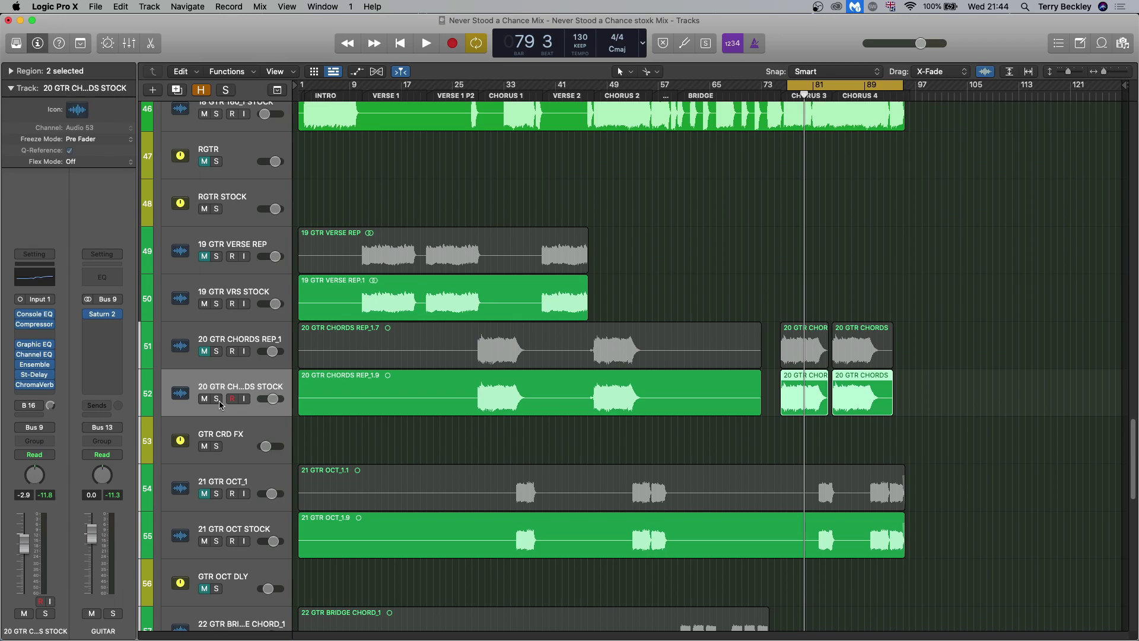
left_click(204, 398)
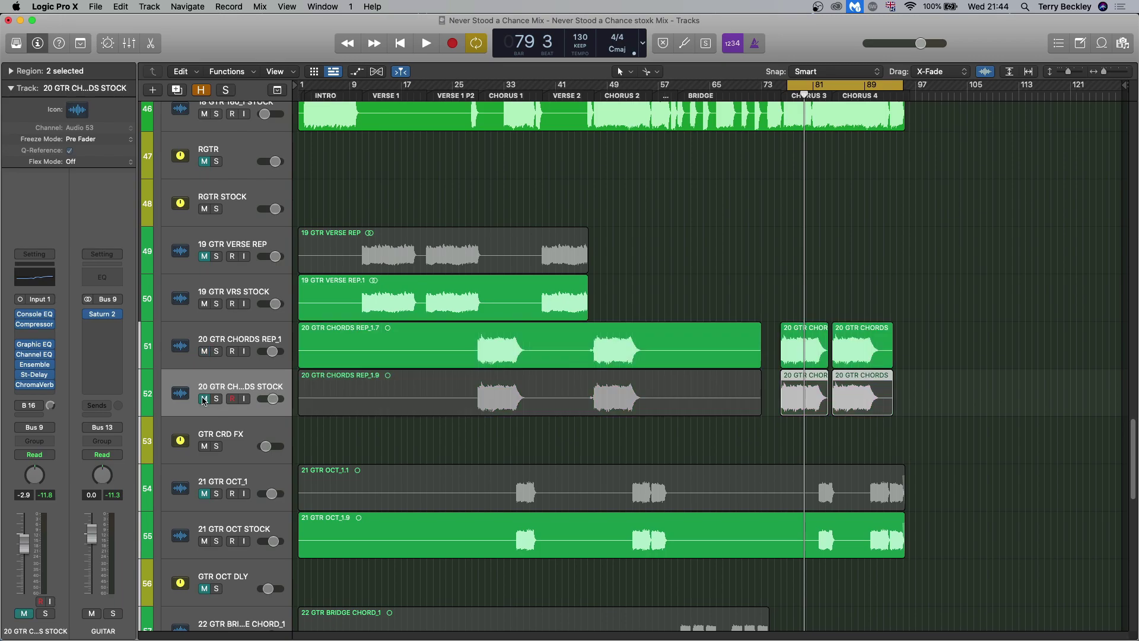
left_click(257, 331)
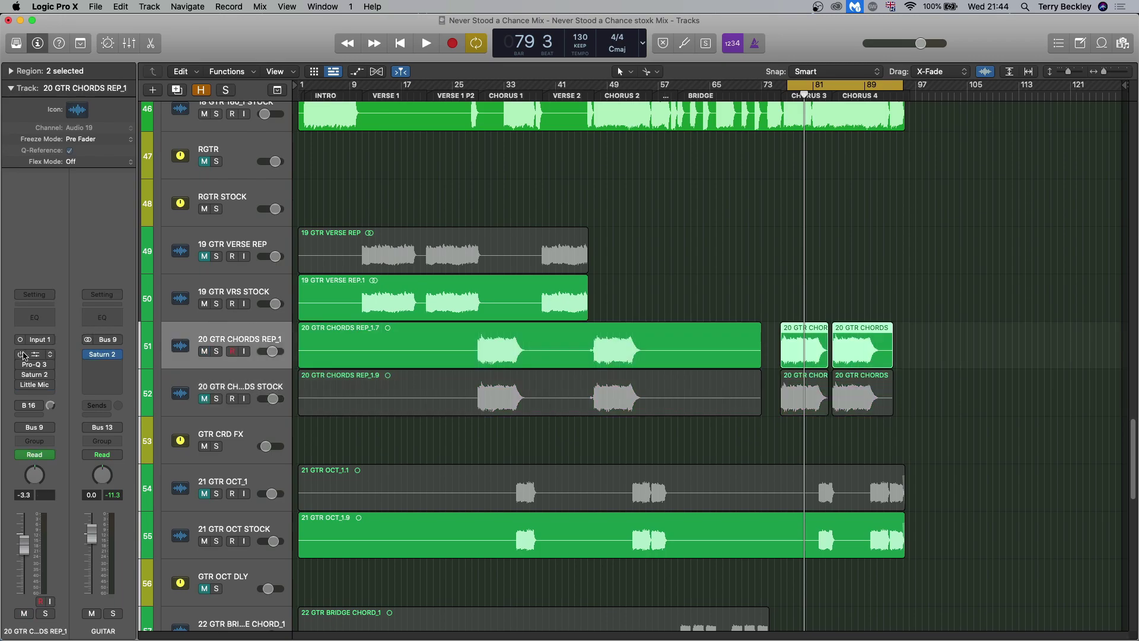
left_click_drag(19, 354, 22, 405)
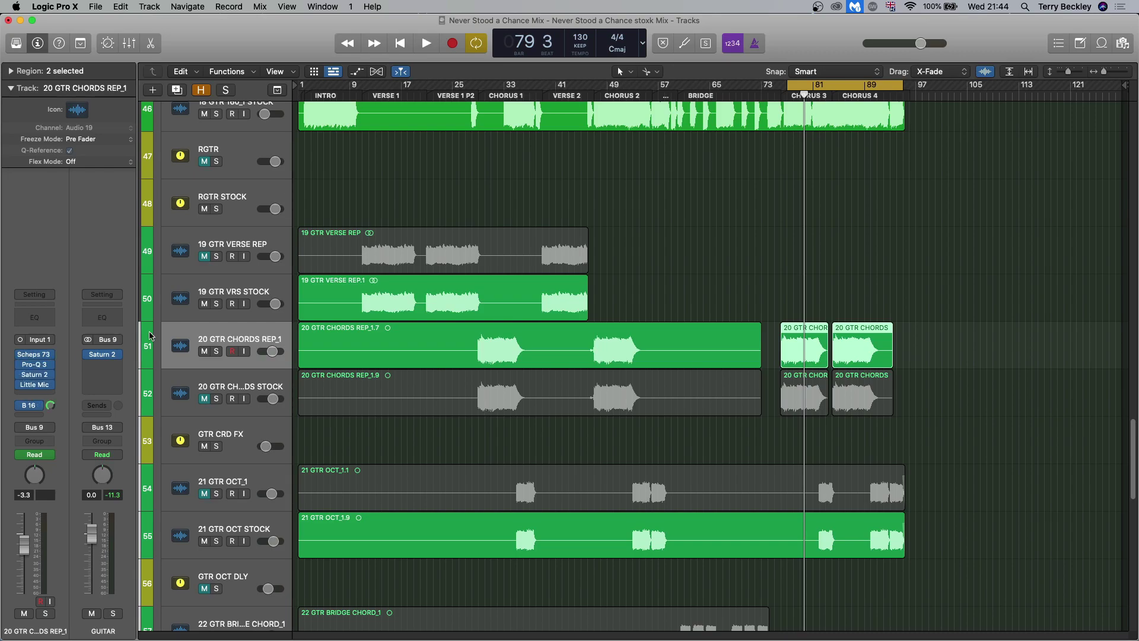
key("space")
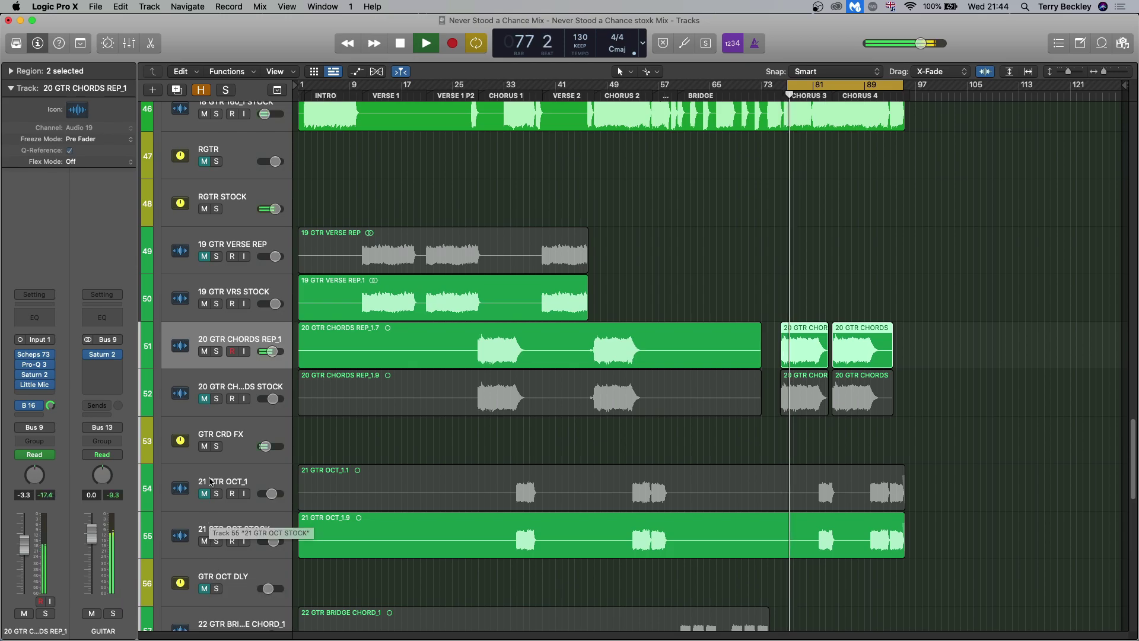
A/B the chord tracks: mute 20 GTR CHORDS REP_1, solo STOCK briefly, stop, then clear its solo.
left_click(217, 351)
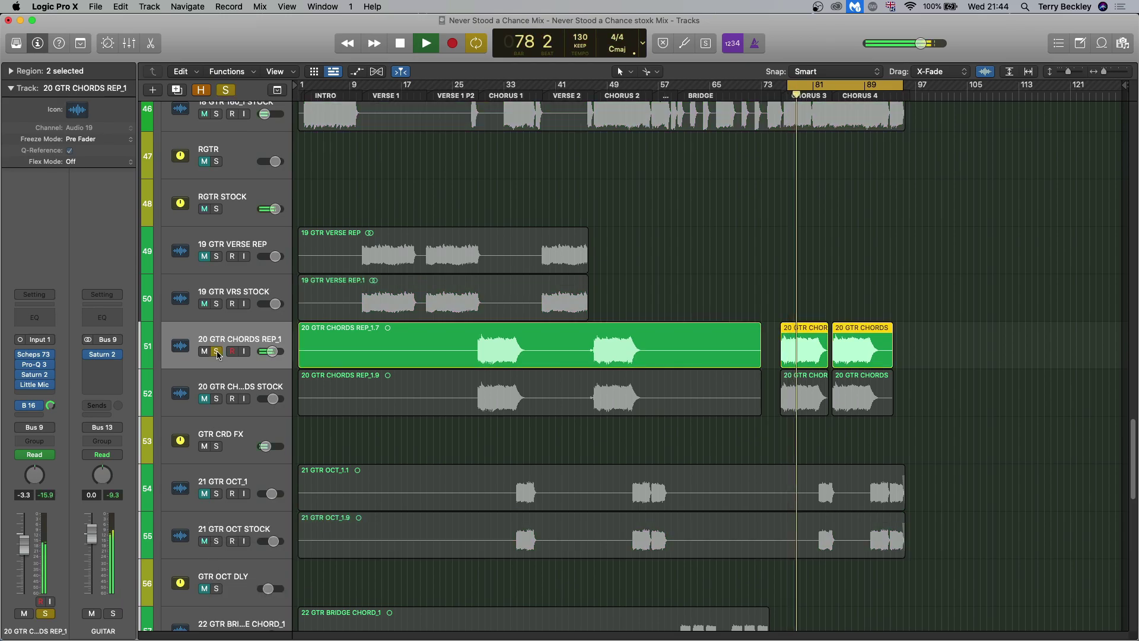
left_click(217, 351)
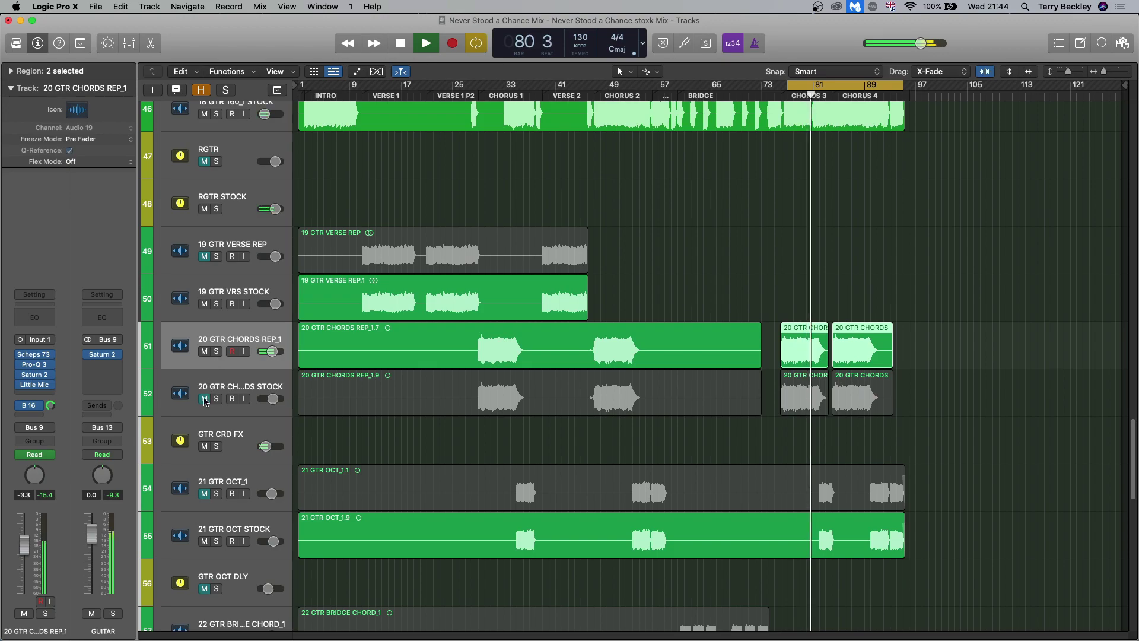
left_click(205, 351)
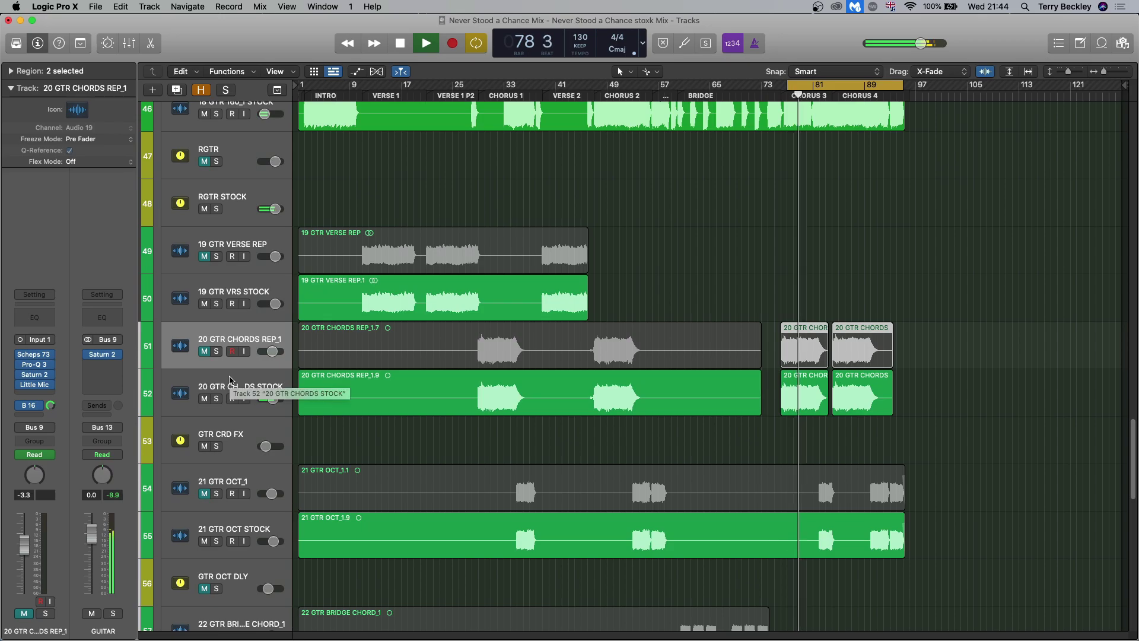
left_click(217, 398)
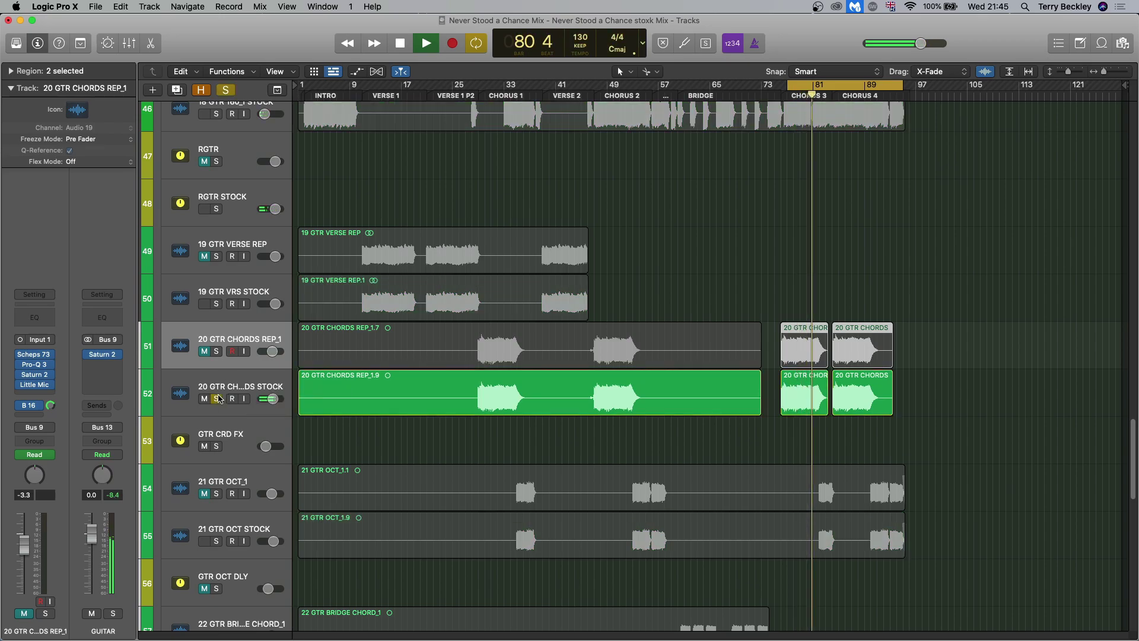
key("space")
left_click(217, 398)
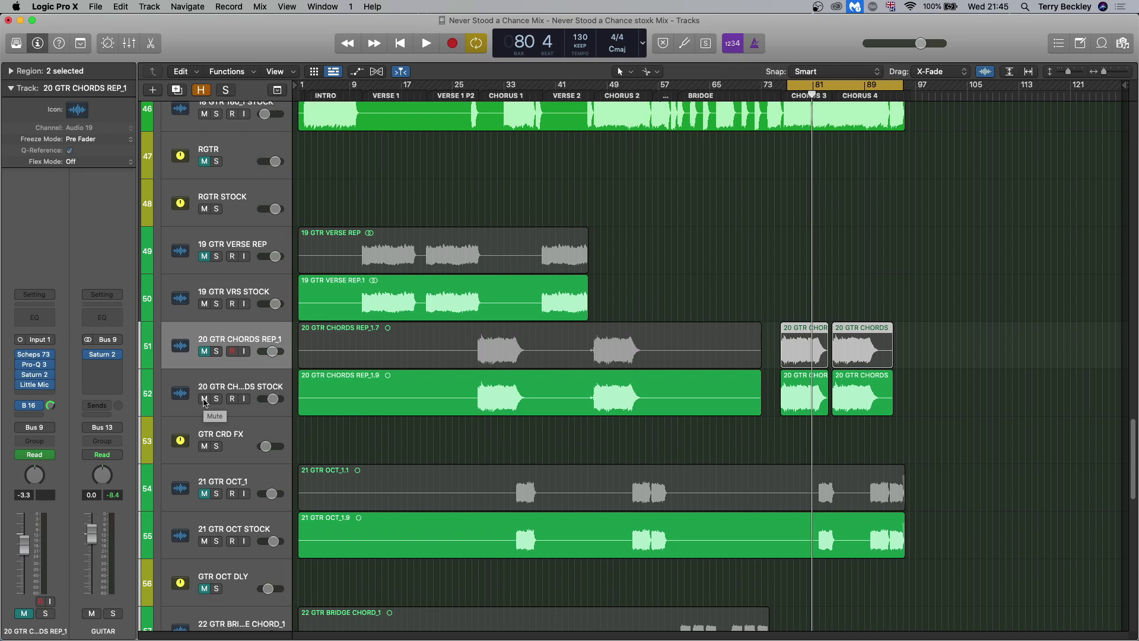
Select and solo the 21 GTR OCT STOCK track.
scroll(267, 344, "down", 5)
left_click(276, 341)
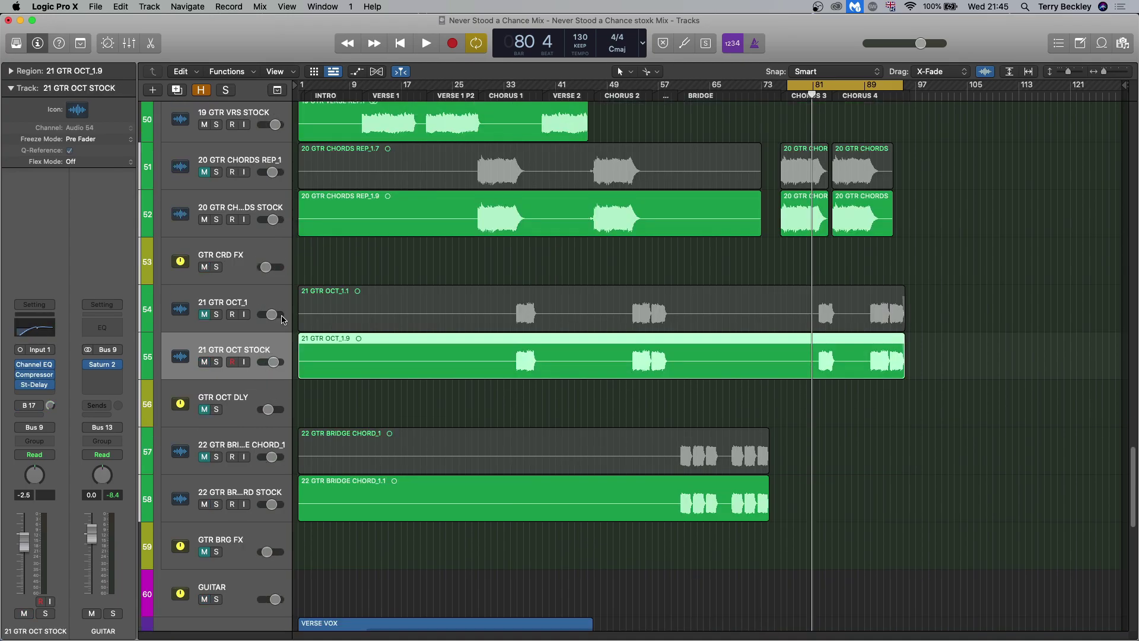
left_click(217, 362)
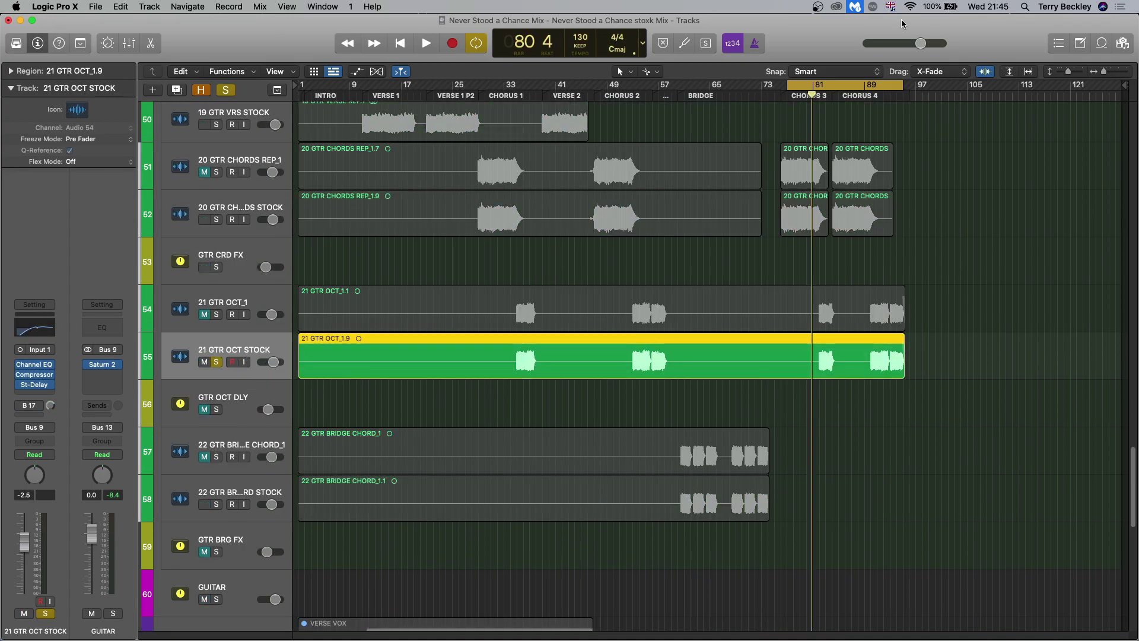
Loop one bar at bar 89, audition it, and bring up the Channel EQ (270 Hz low cut, −2.8 dB at 1010 Hz).
left_click_drag(866, 81, 899, 81)
key("space")
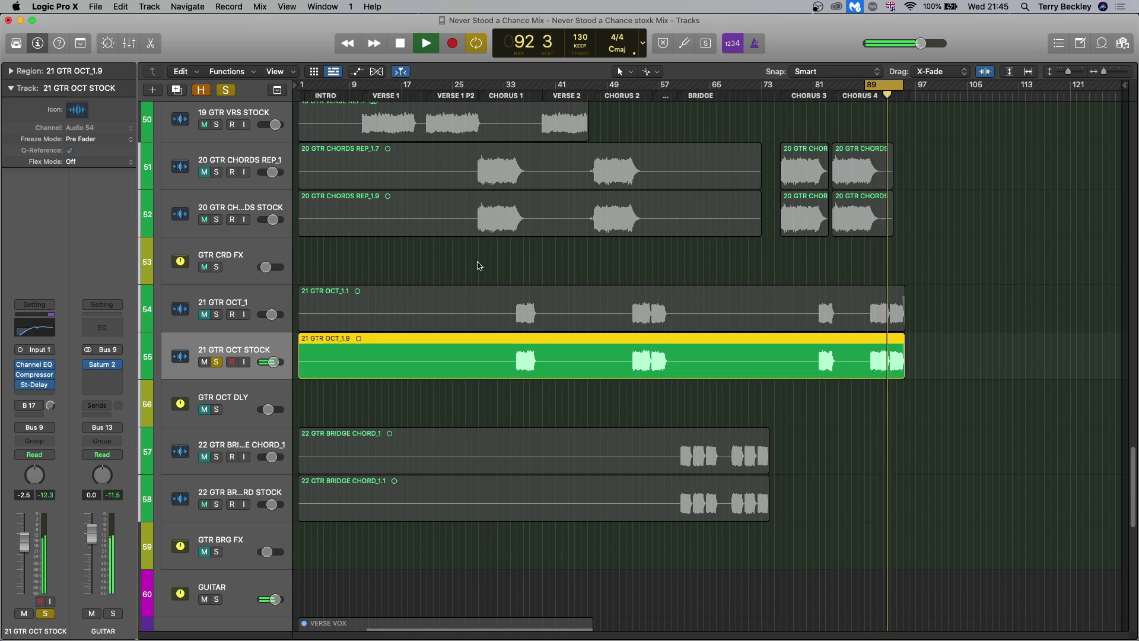
key("space")
left_click(35, 368)
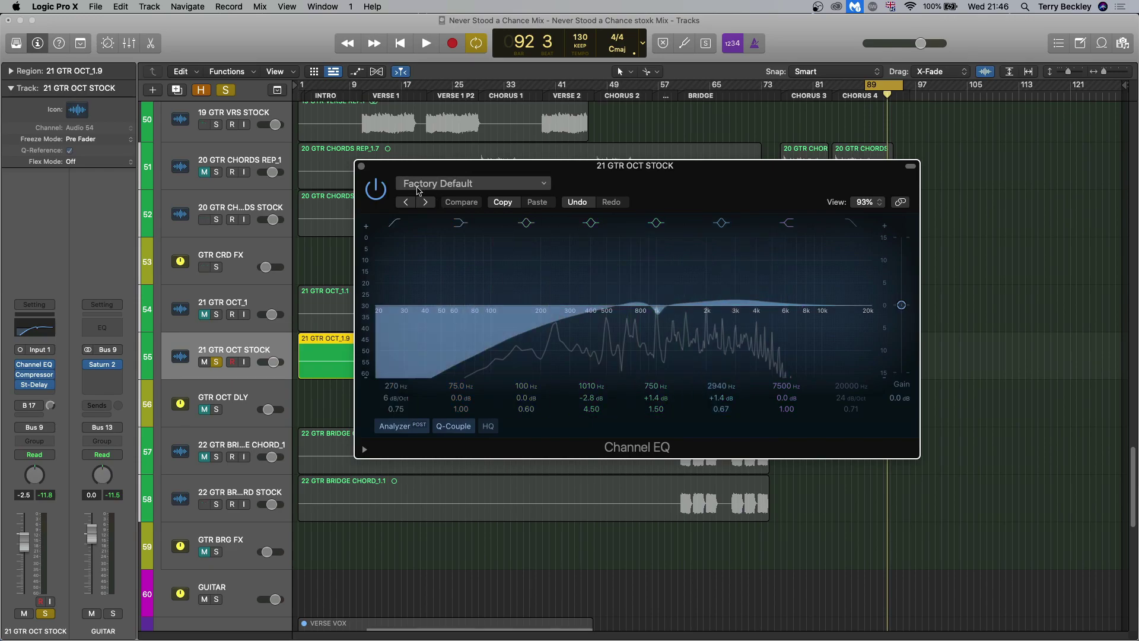
Close the Channel EQ and review 21 GTR OCT STOCK's Compressor and St-Delay settings in turn.
left_click(361, 166)
left_click(34, 375)
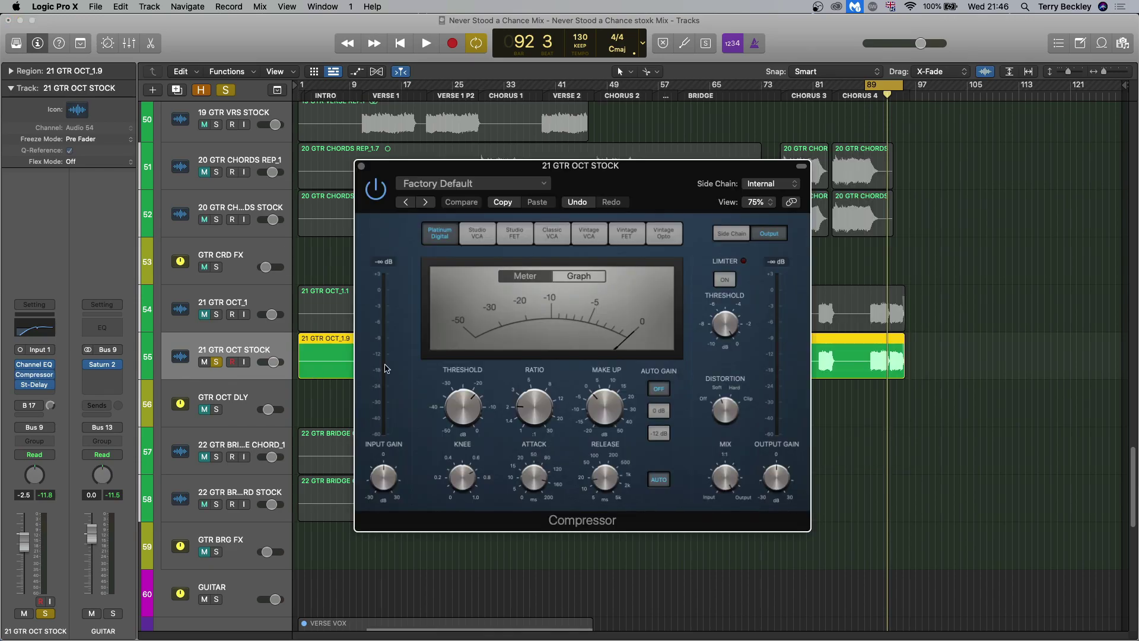
mouse_move(537, 487)
left_click(361, 166)
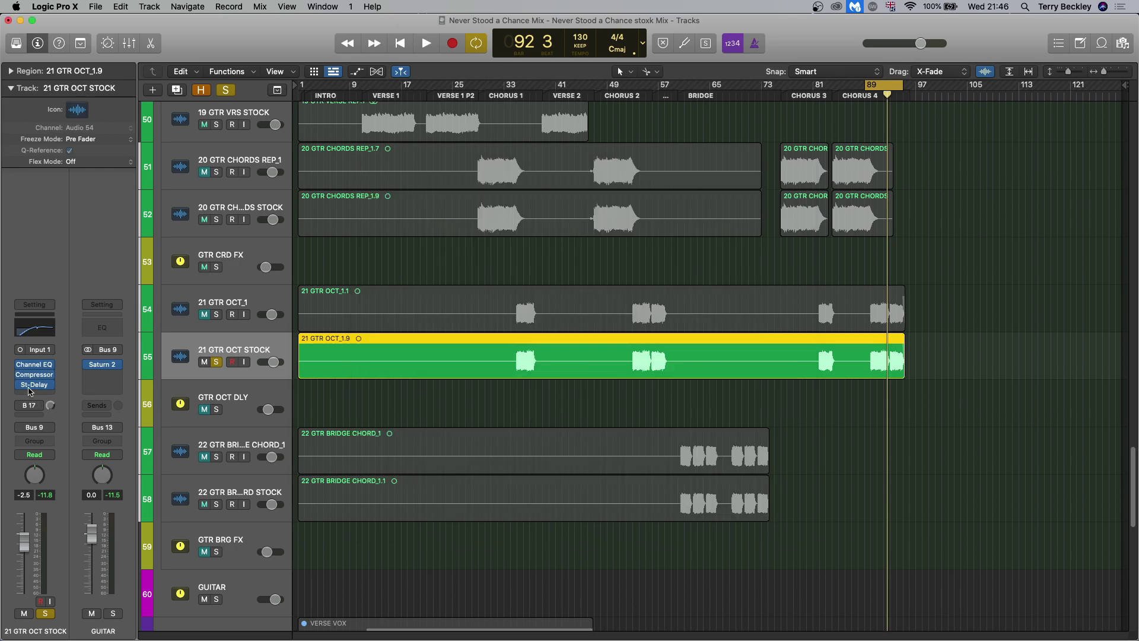
left_click(34, 384)
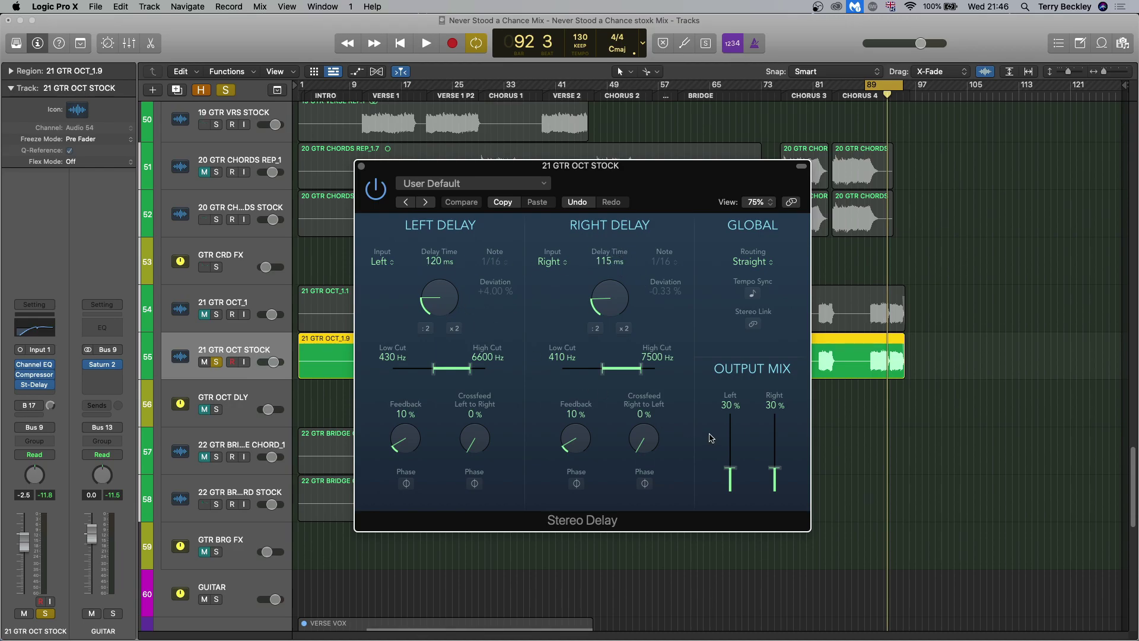
left_click(361, 166)
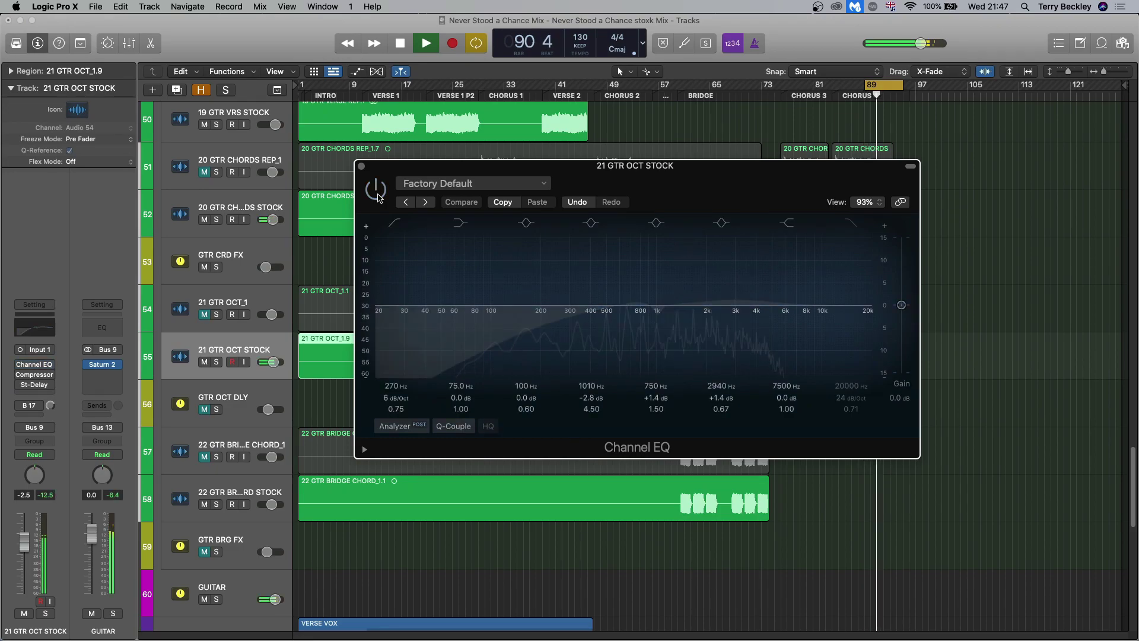
A/B the octave track's Channel EQ by bypassing and re-enabling it, then close it.
left_click(376, 190)
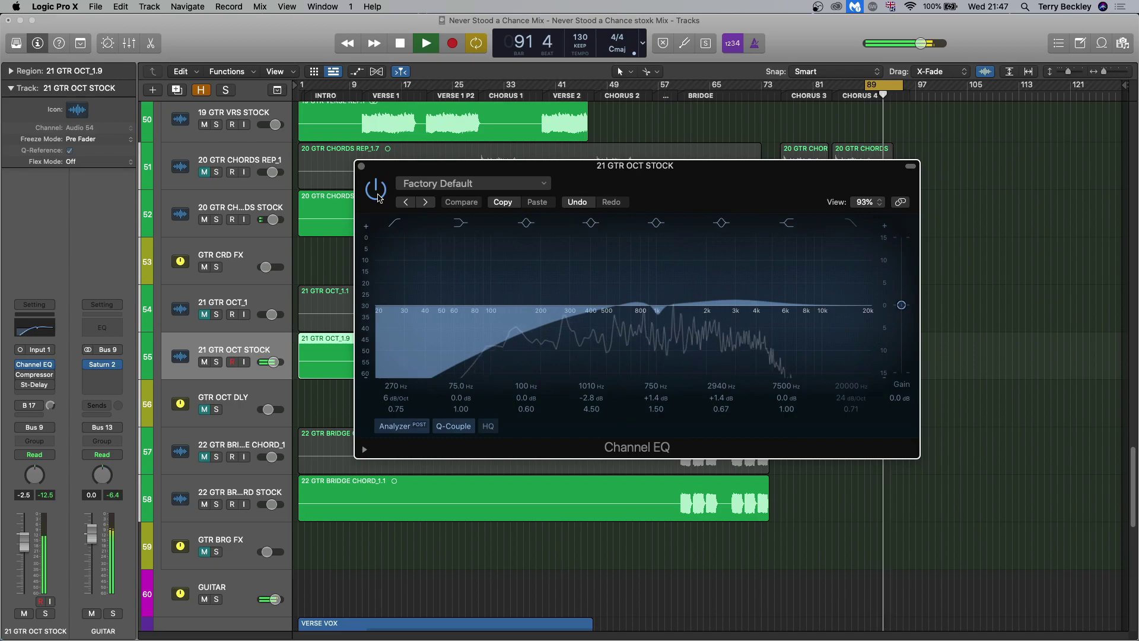
left_click(378, 196)
left_click(376, 190)
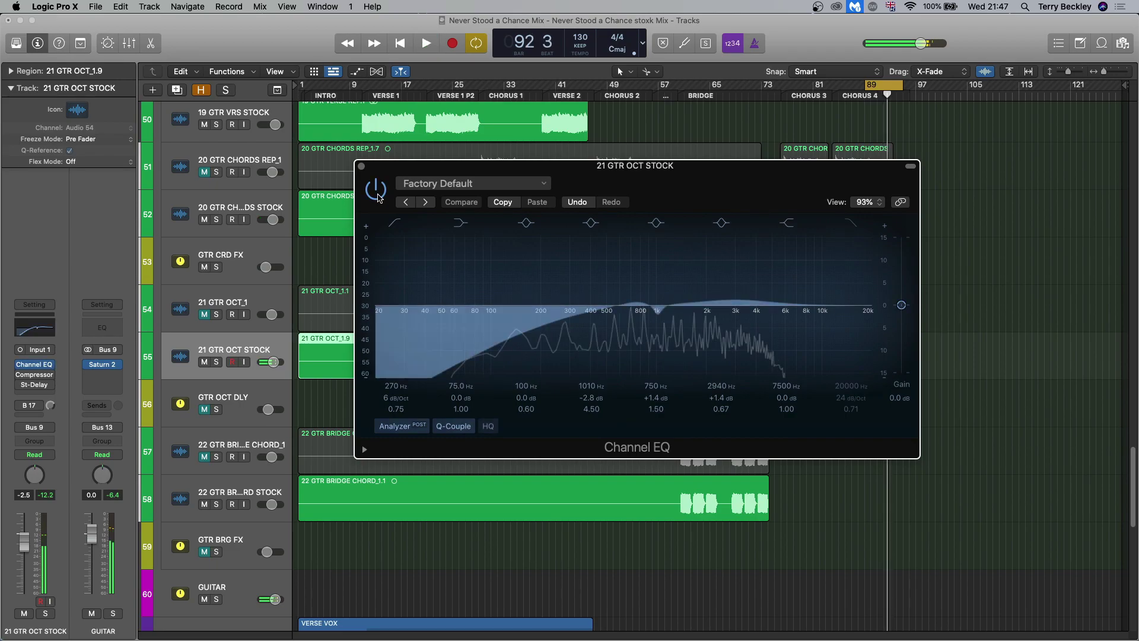
left_click(27, 365)
Play the octave track's processing twice, then turn off the loop range.
key("space")
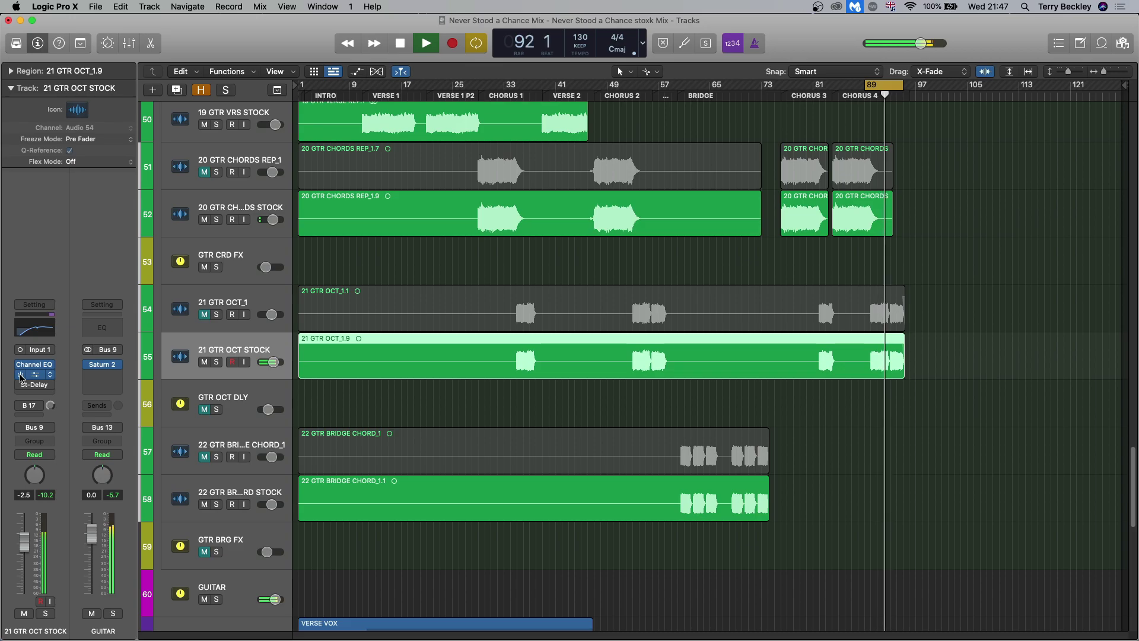
key("space")
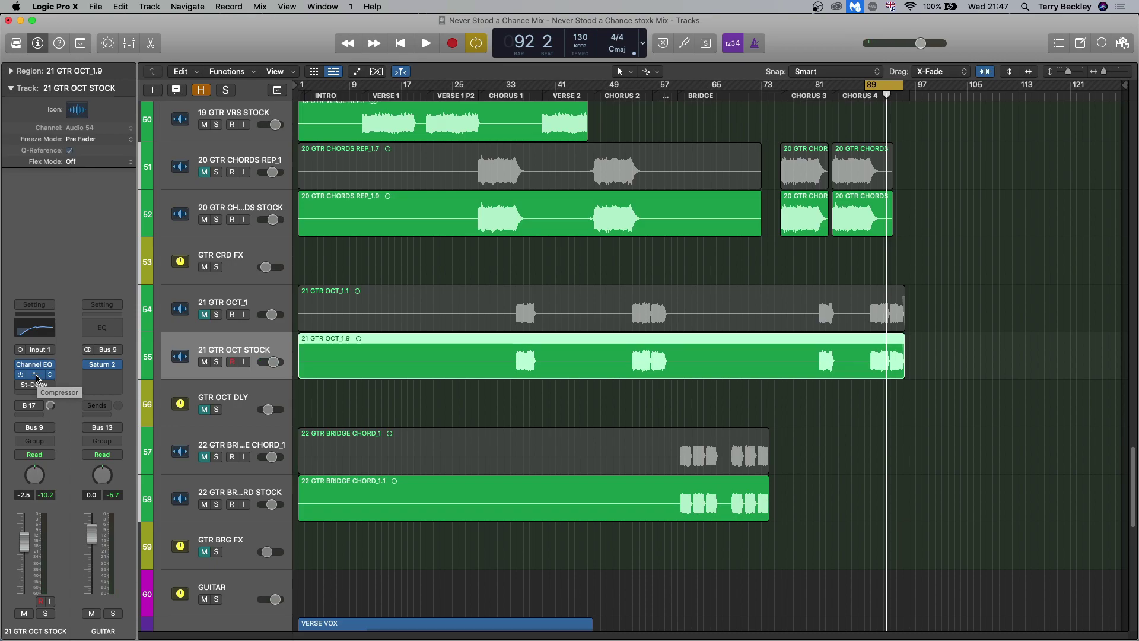
key("space")
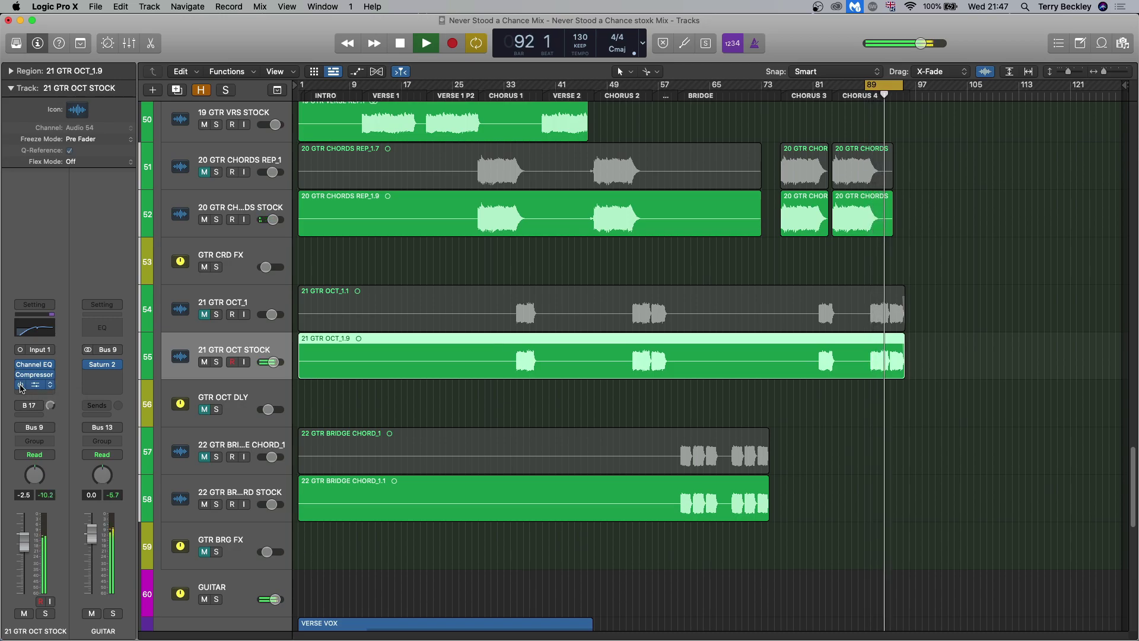
key("space")
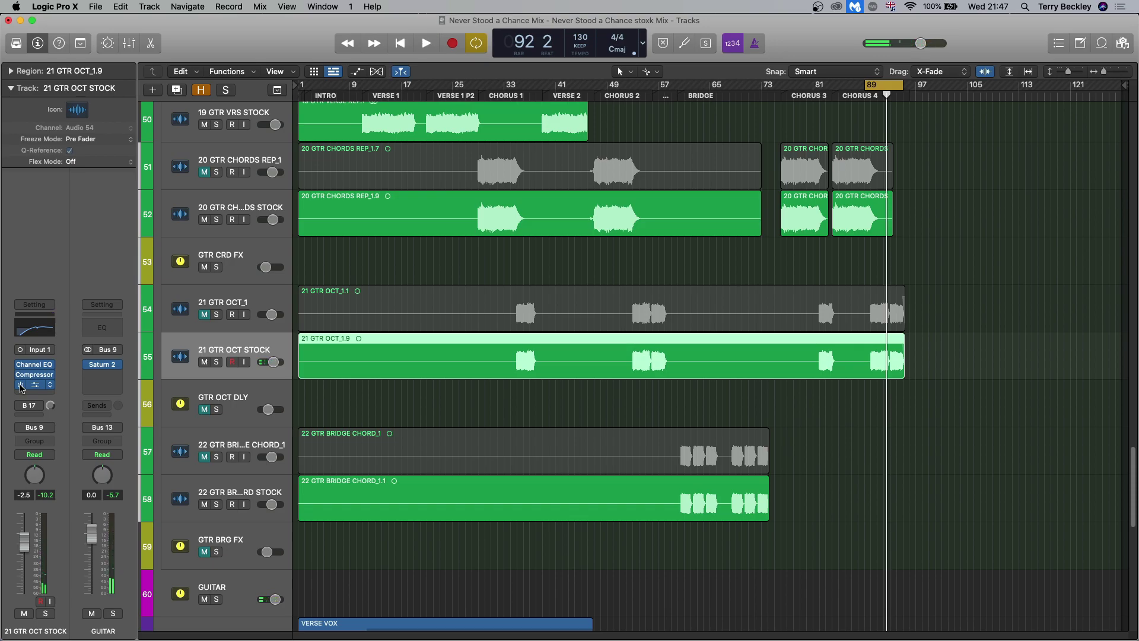
key("Down")
key("Down")
key("Down")
Loop the bridge section, about bars 60–65, and play it once.
left_click(875, 88)
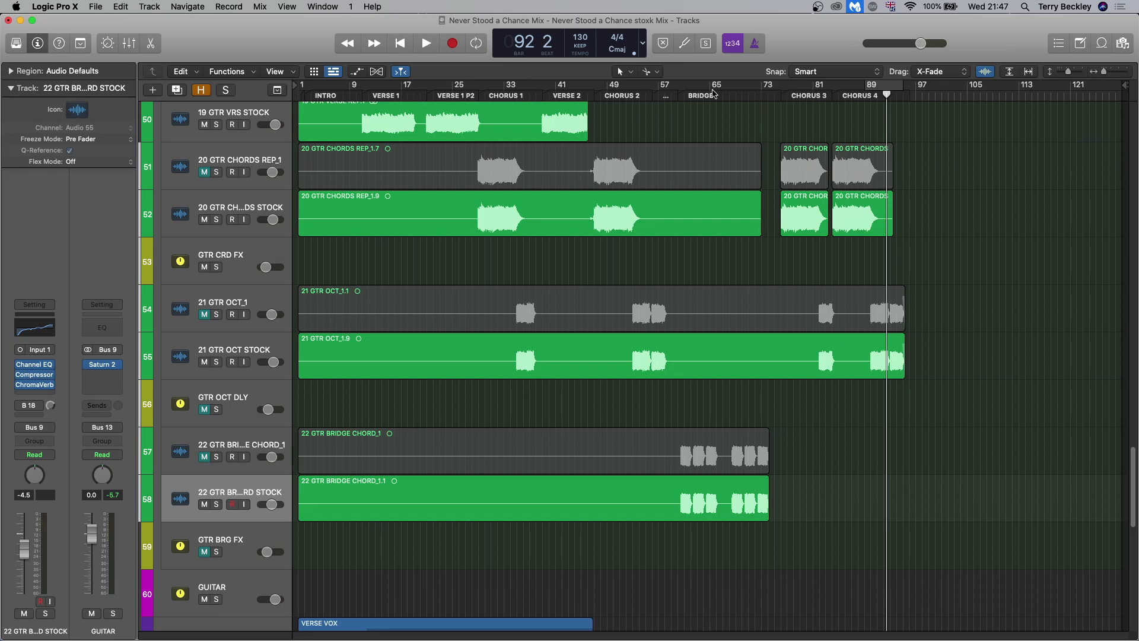
left_click(694, 90)
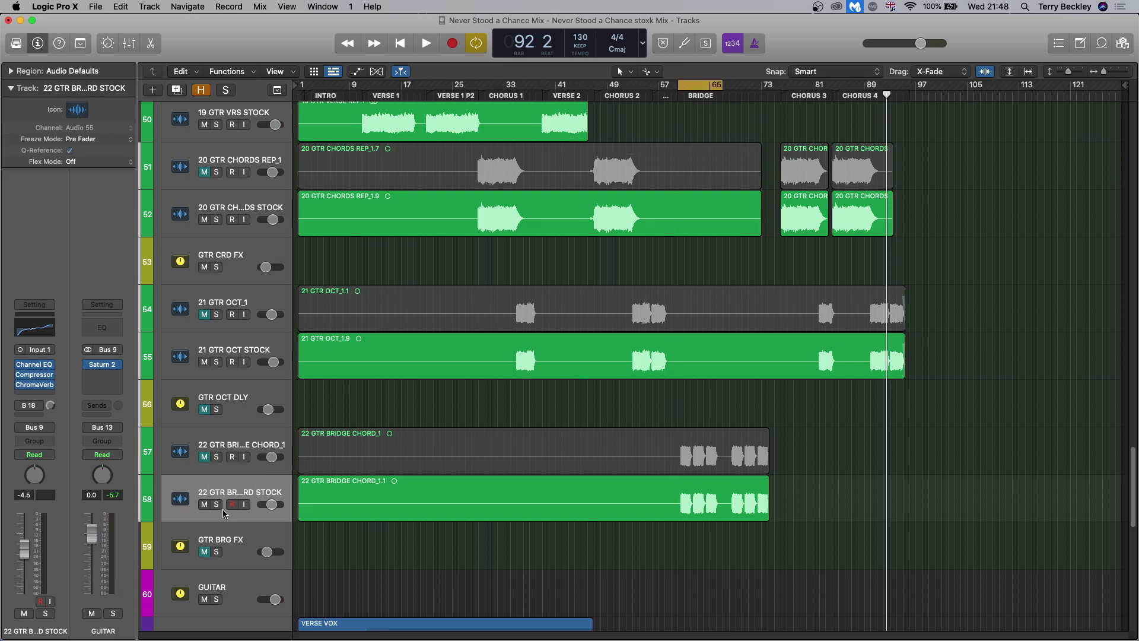
key("space")
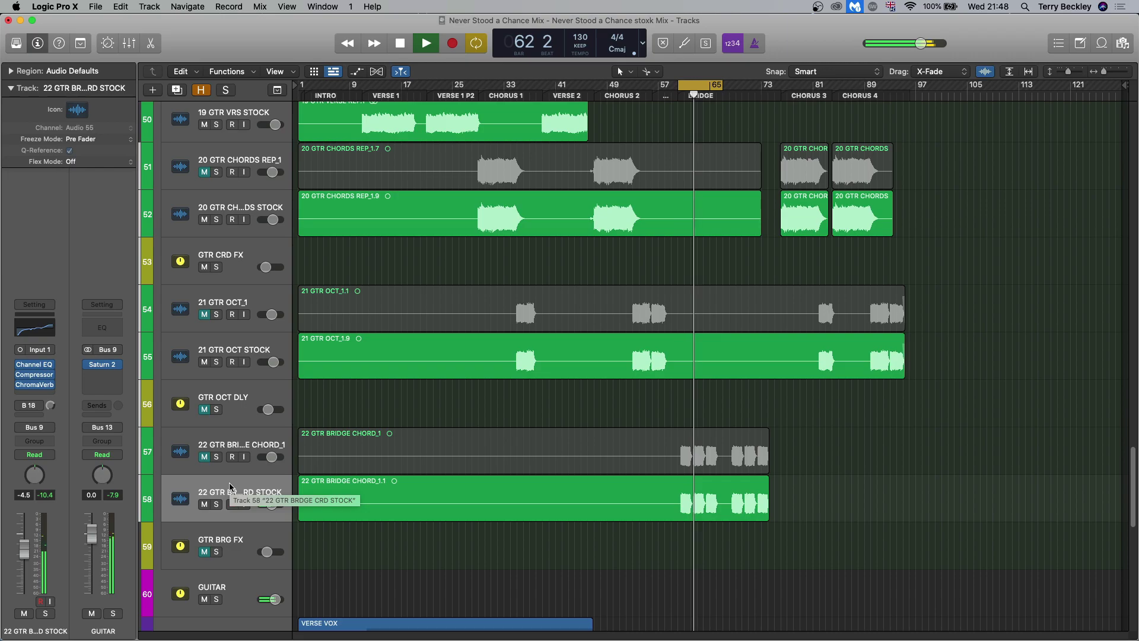
key("space")
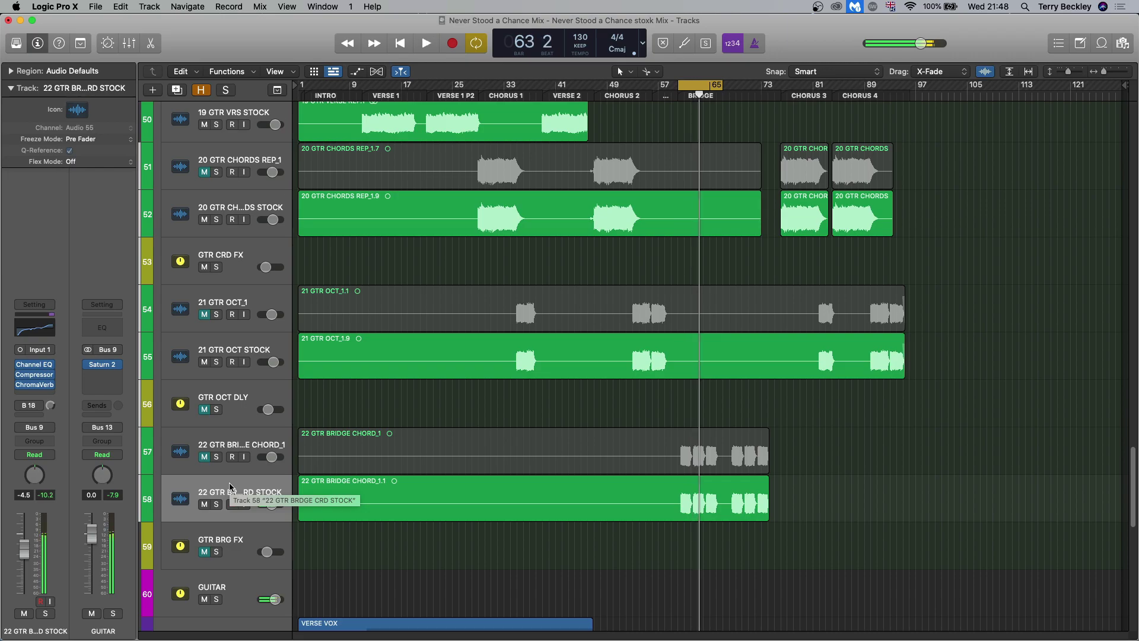
Solo the bridge chord stock track and A/B its Channel EQ while the loop plays.
left_click(217, 504)
key("space")
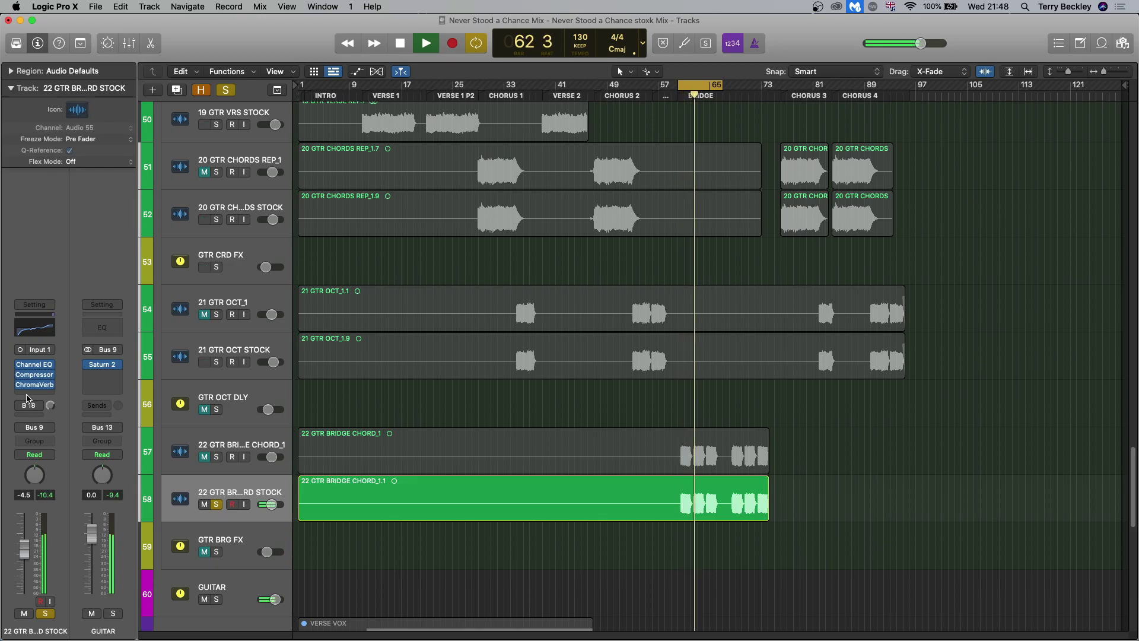
key("space")
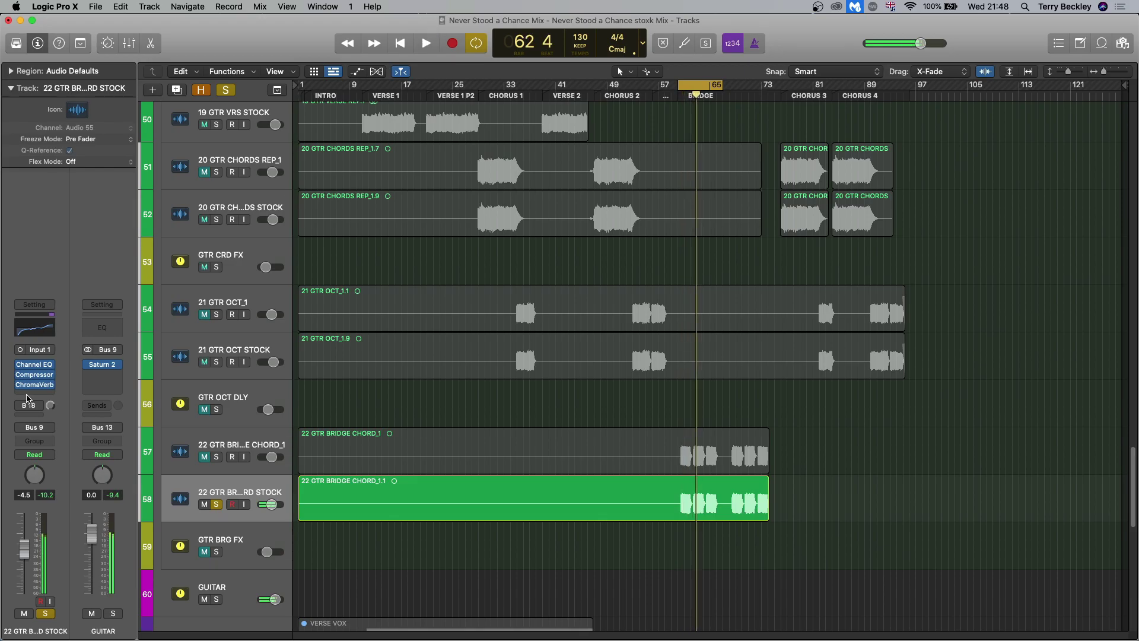
left_click(19, 364)
key("space")
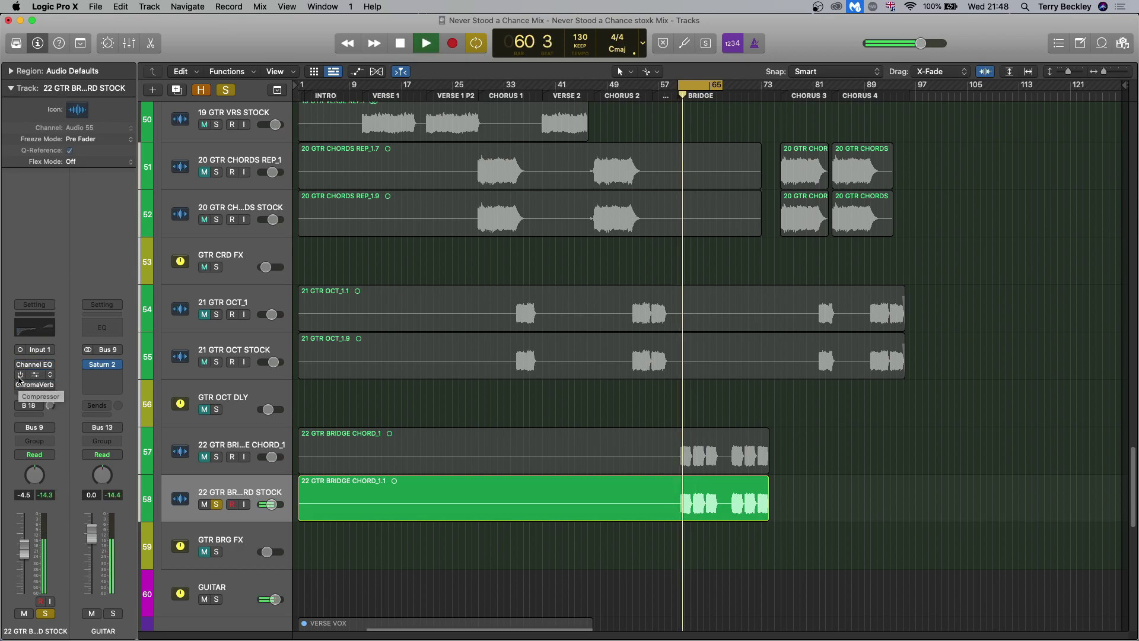
left_click(20, 364)
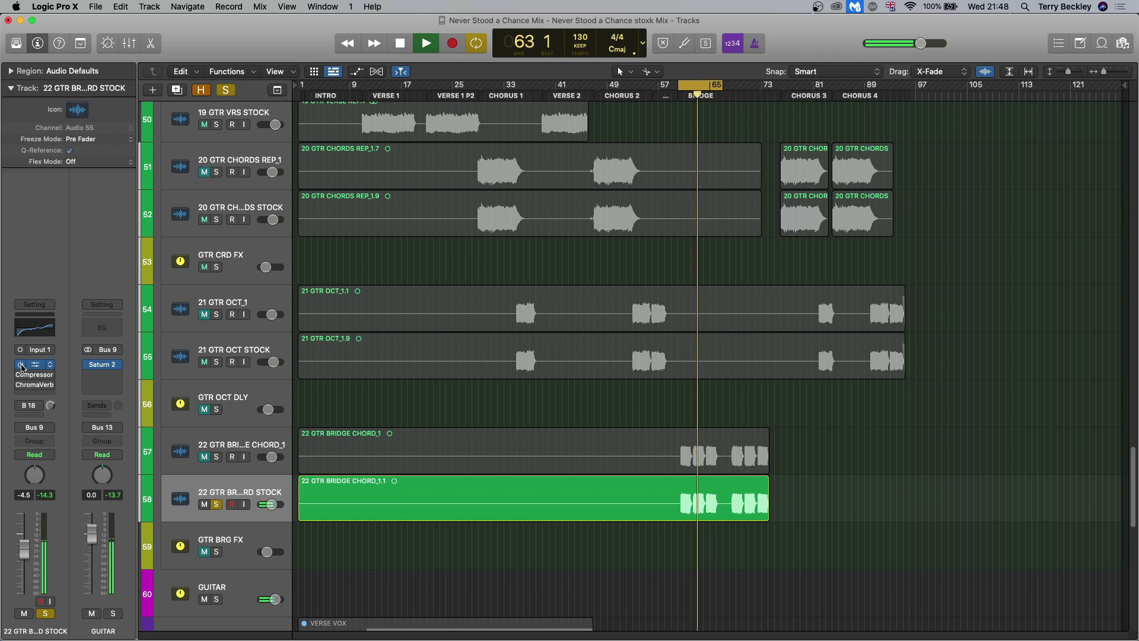
key("space")
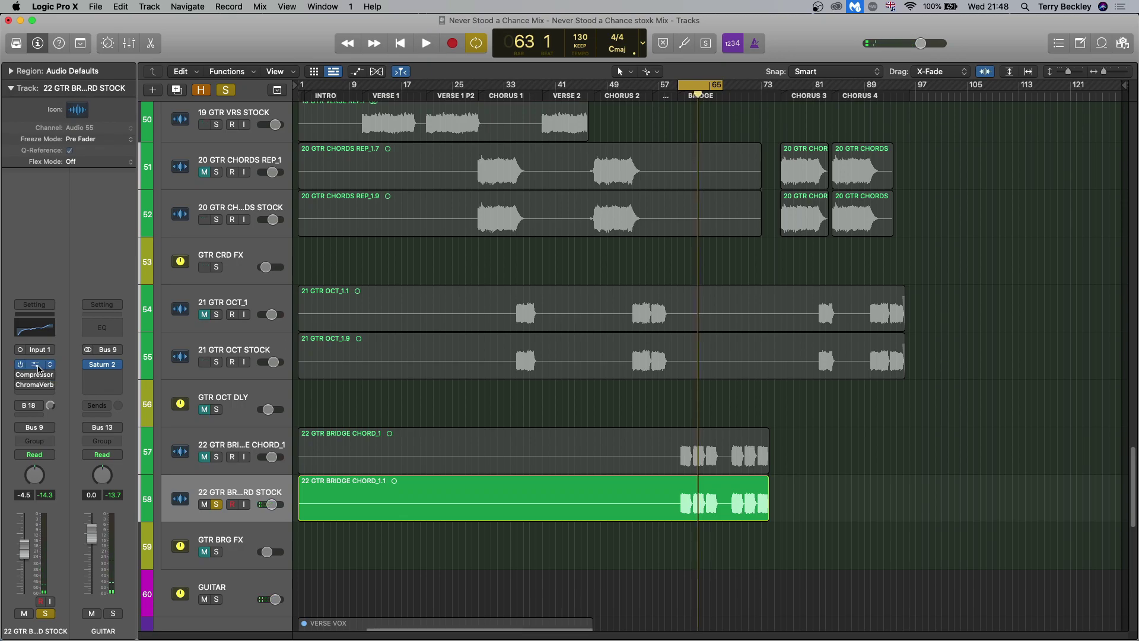
A/B the Compressor bypass, then view its Platinum Digital Factory Default settings.
left_click(21, 364)
left_click(22, 365)
left_click(34, 377)
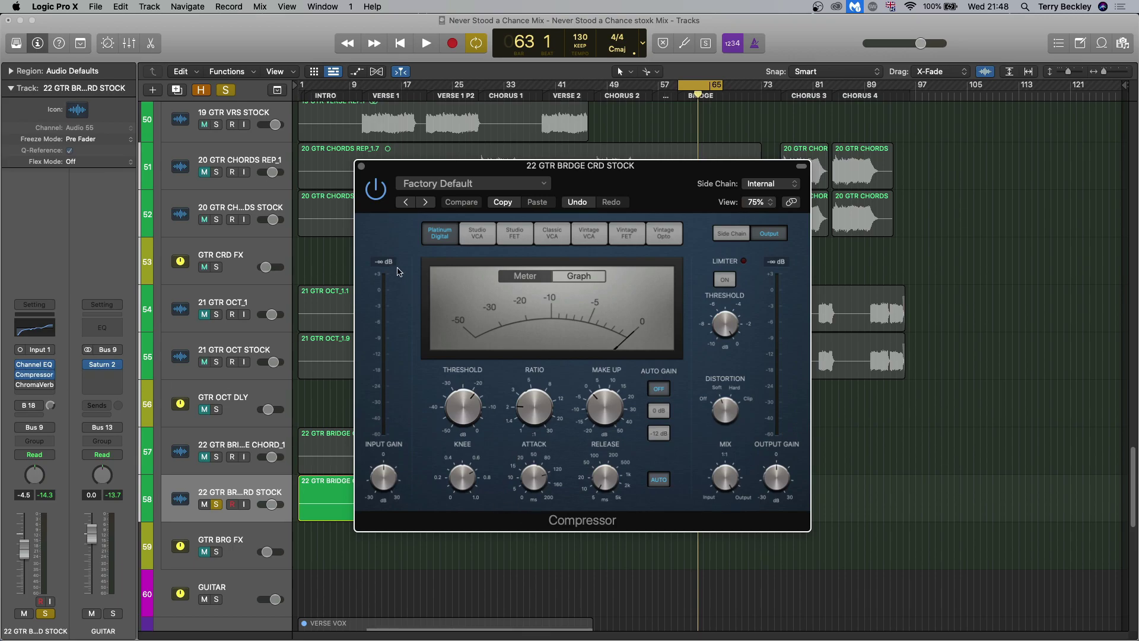
Audition the bridge chord track's ChromaVerb on the loop, then close it and clear all solos.
left_click(361, 167)
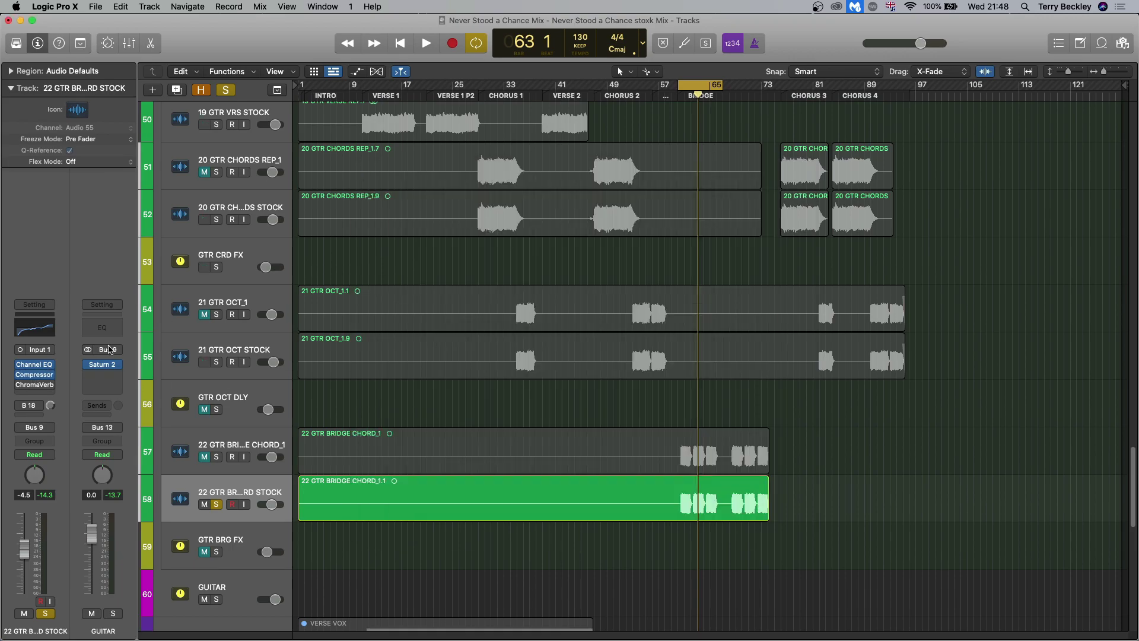
left_click(31, 386)
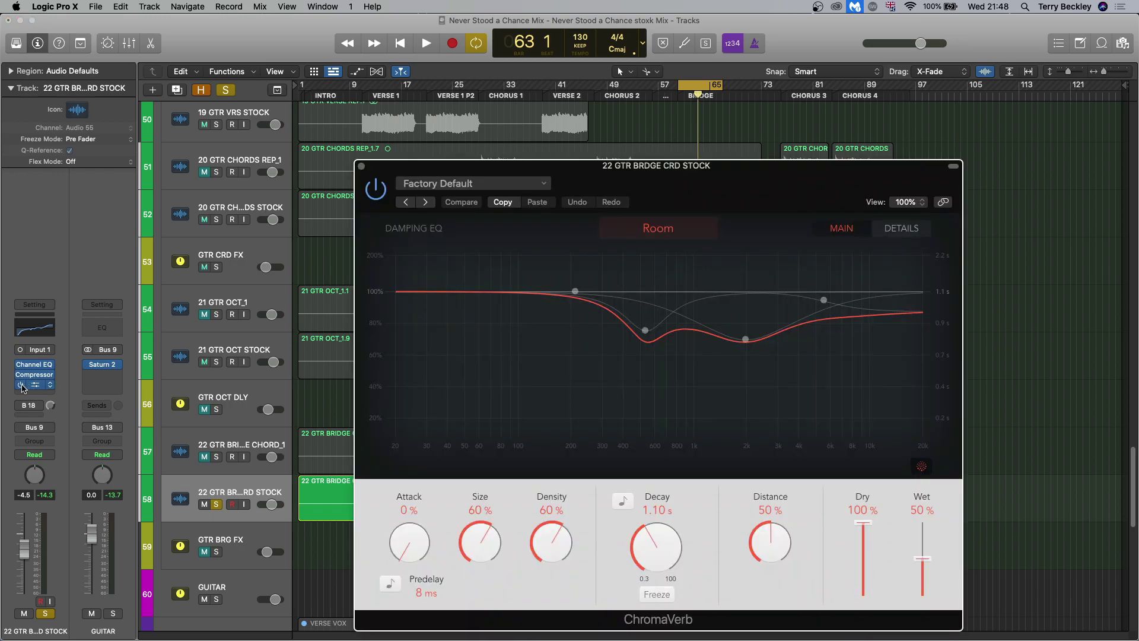
left_click(22, 385)
key("space")
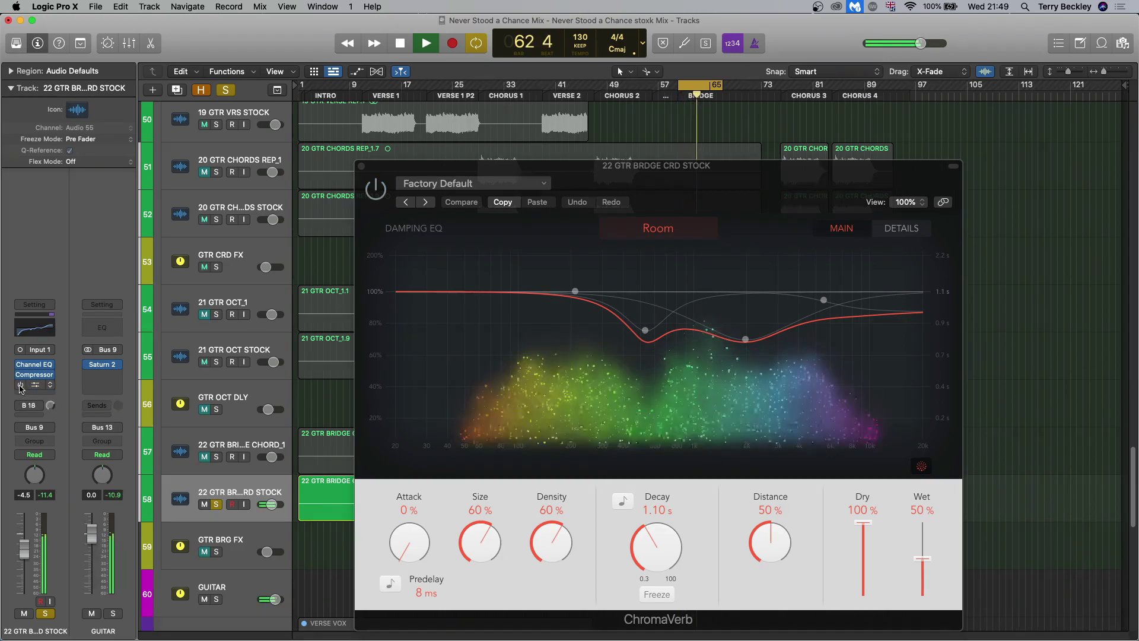
key("space")
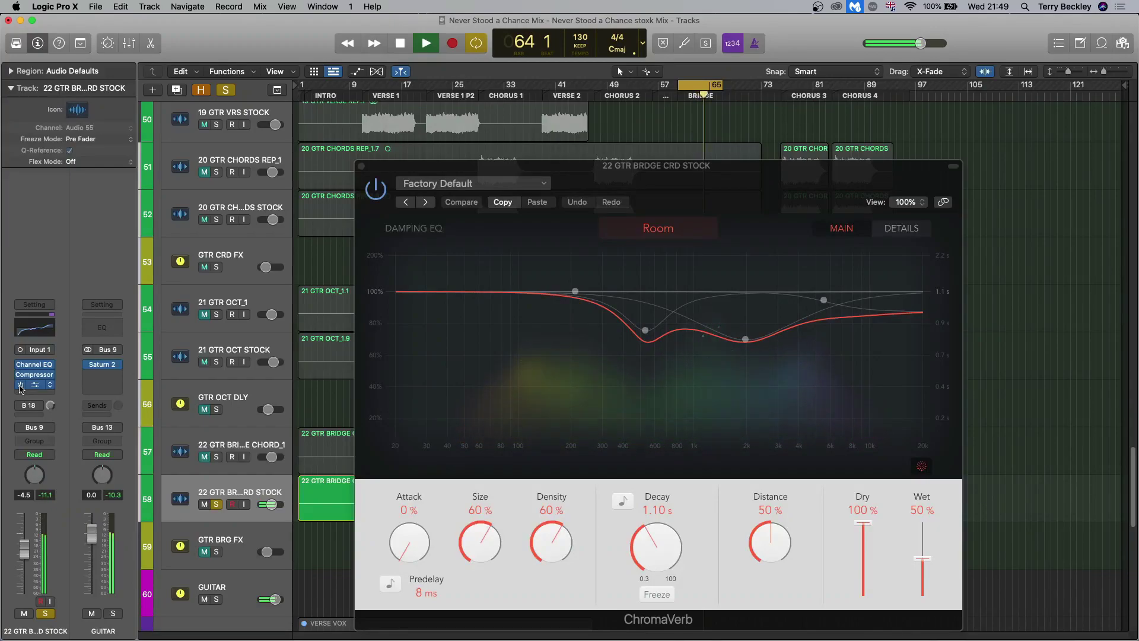
left_click(361, 165)
left_click(228, 90)
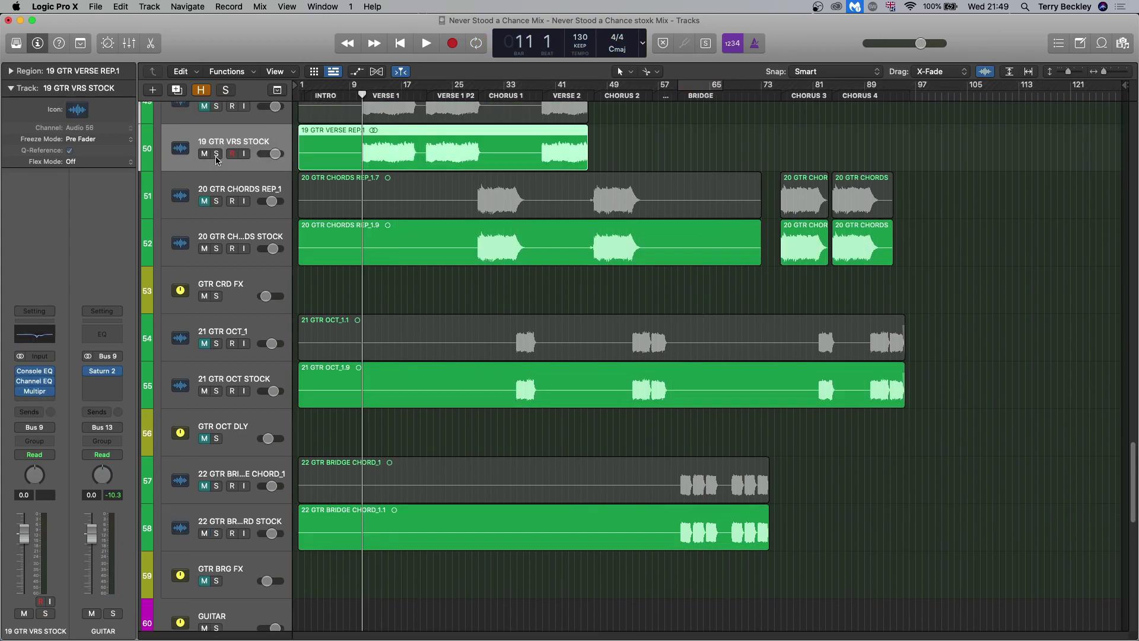
Solo 19 GTR VRS STOCK, zoom in, loop bars 11–20, and play the verse loop.
left_click(217, 155)
key("super+Right")
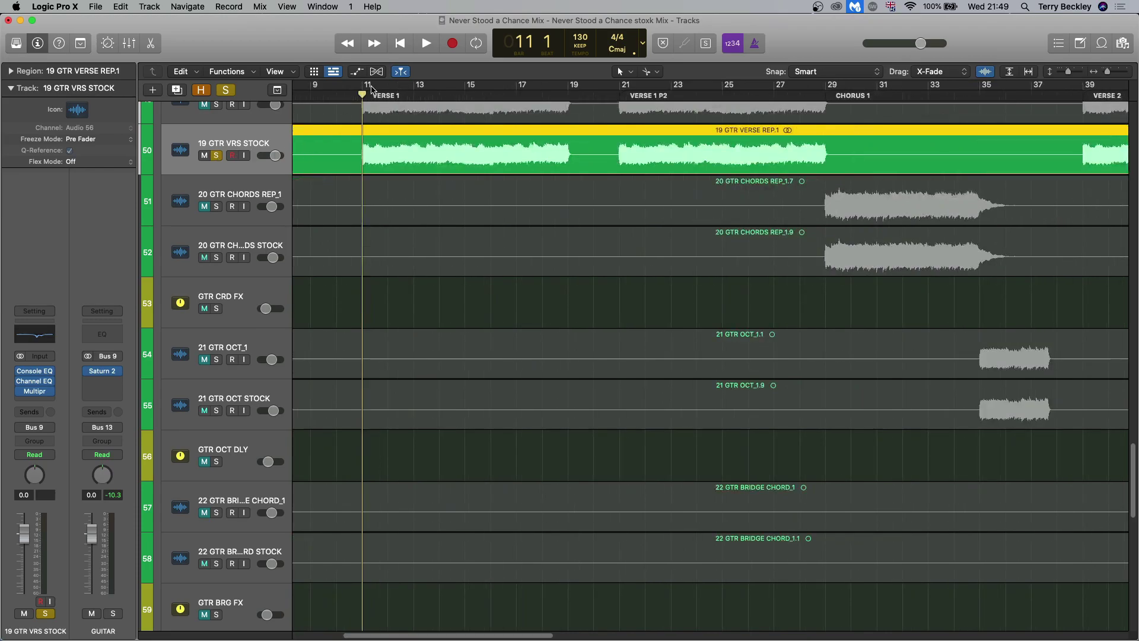
left_click_drag(369, 87, 590, 93)
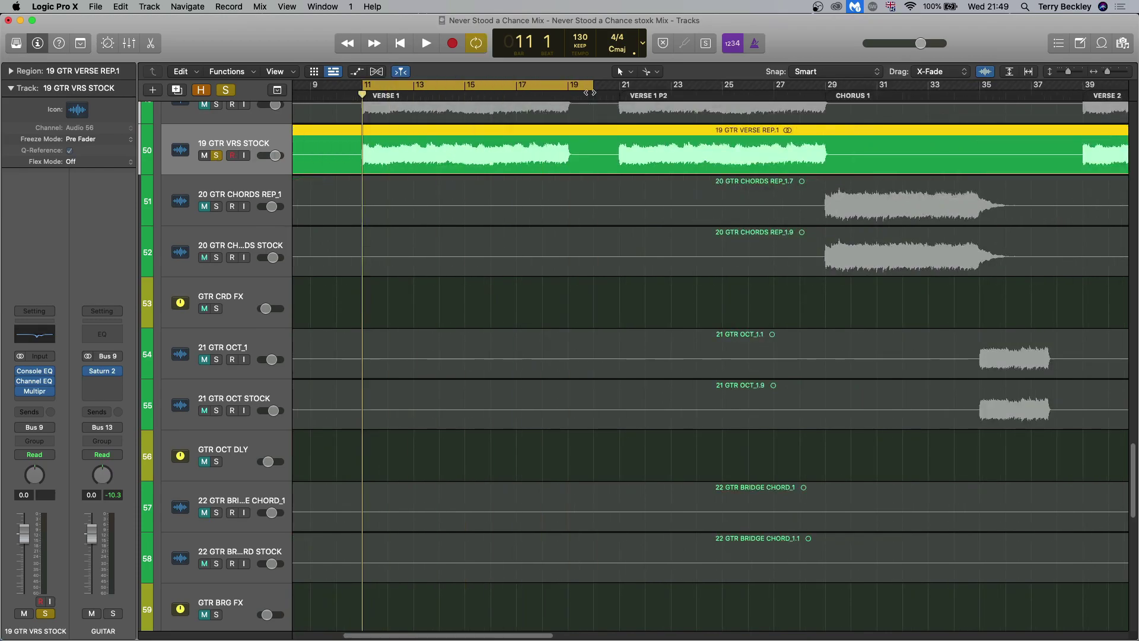
key("super+Down")
key("super+Down")
key("super+Right")
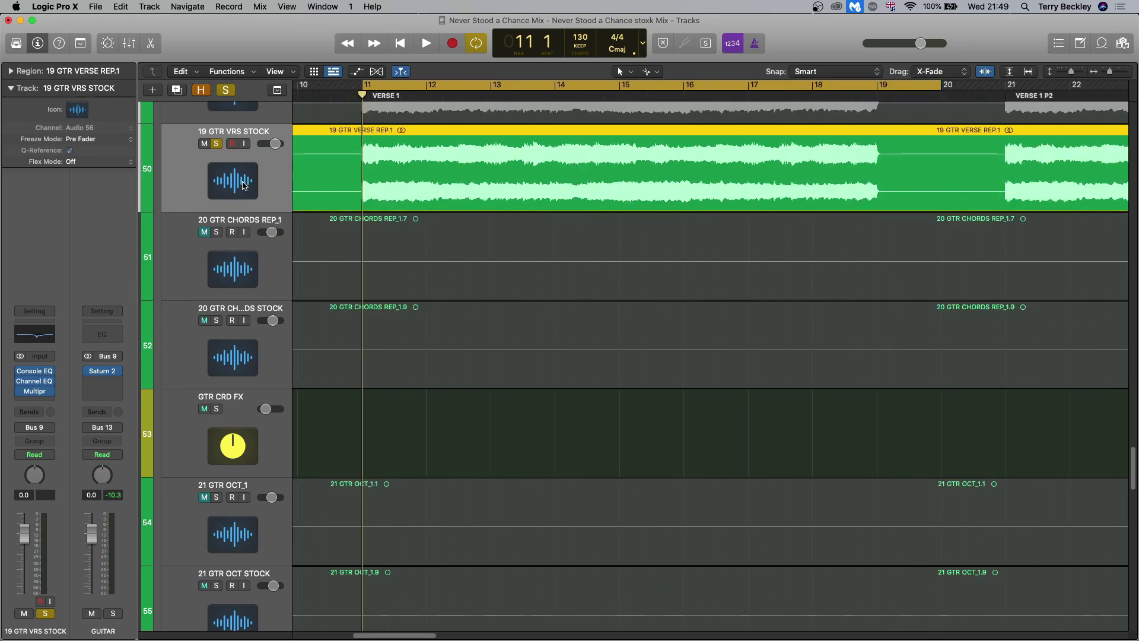
key("space")
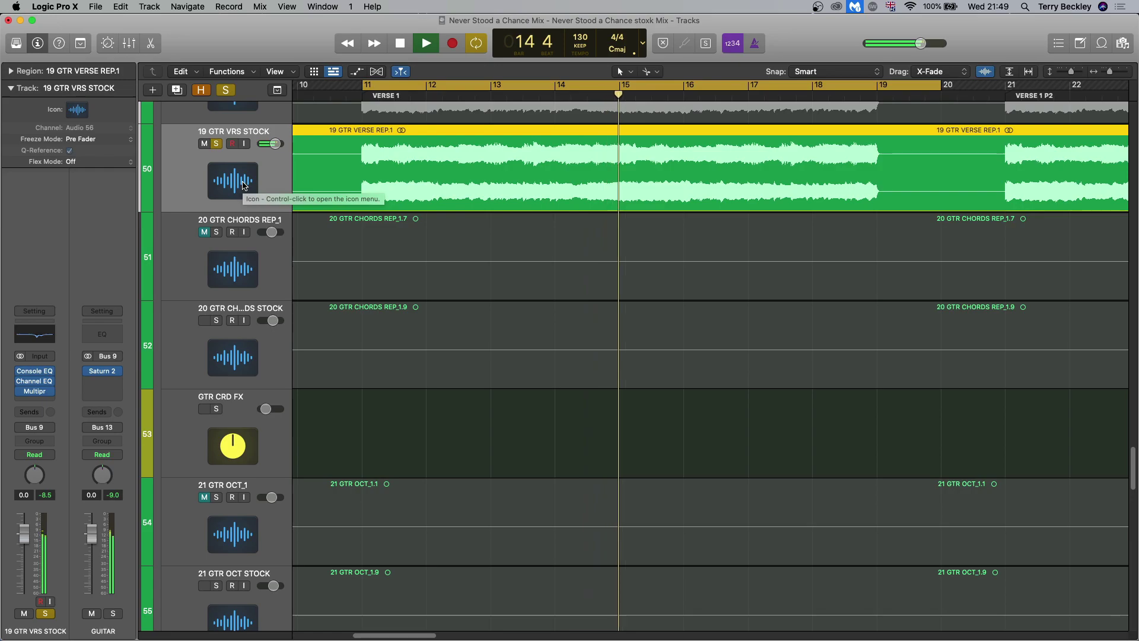
key("space")
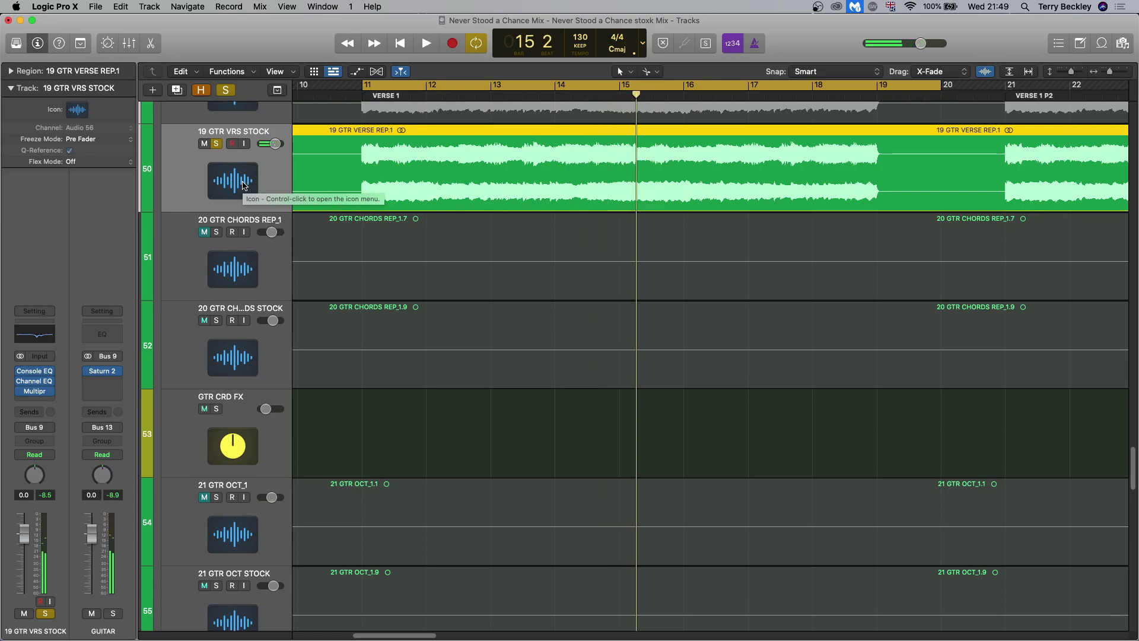
Inspect the verse track's Vintage Console EQ, Channel EQ and Multipressor, then play the loop through them.
left_click(39, 372)
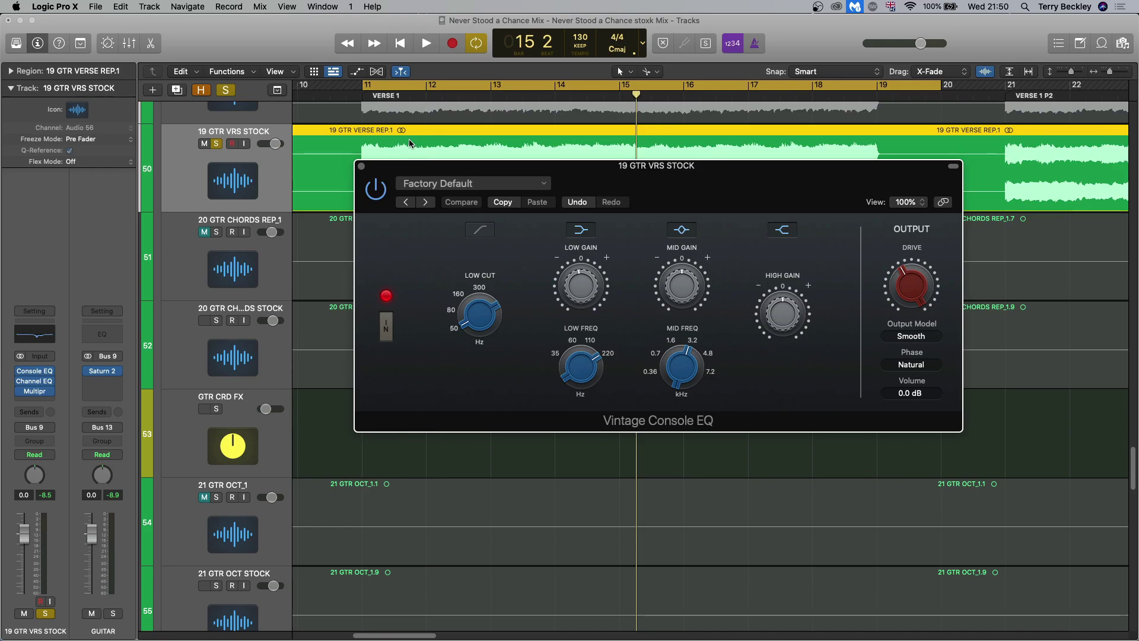
left_click(34, 380)
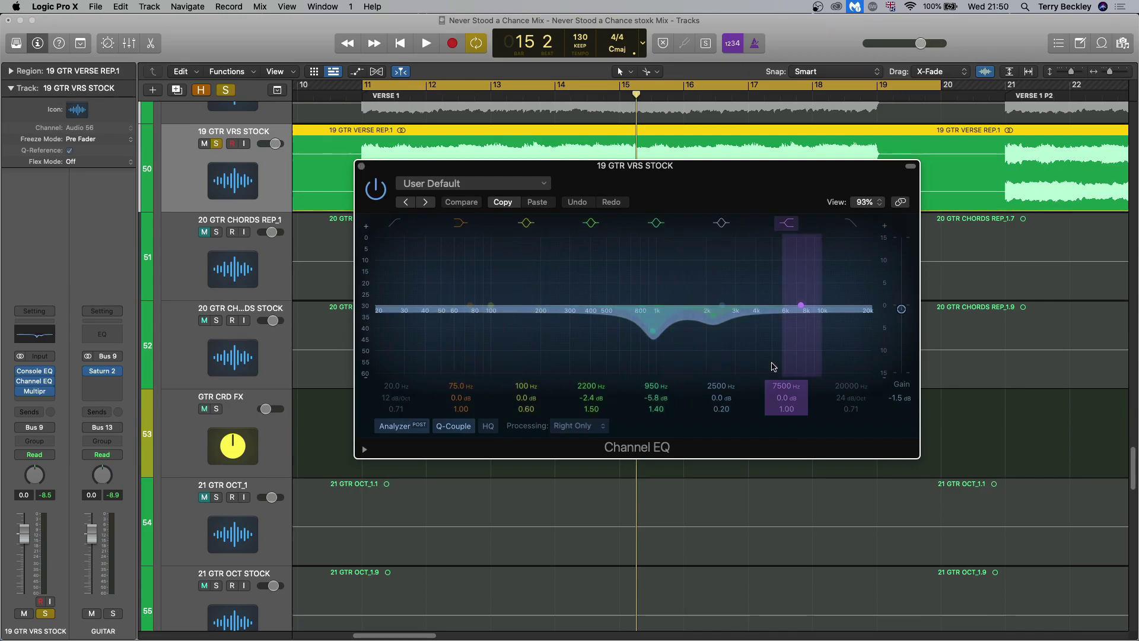
key("super+w")
left_click(34, 391)
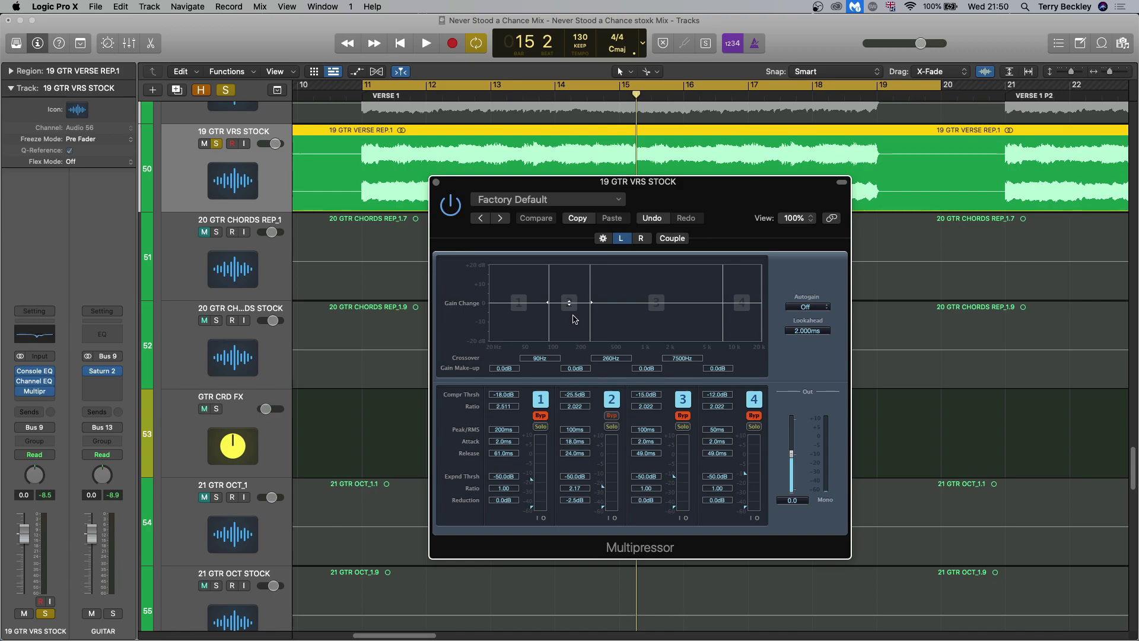
key("space")
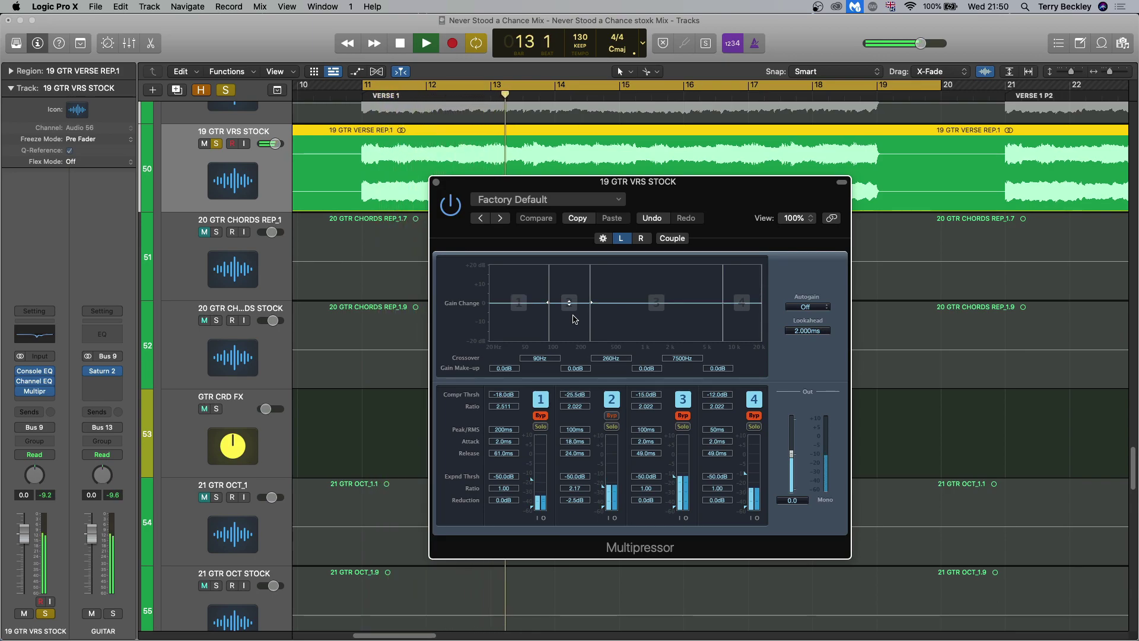
key("space")
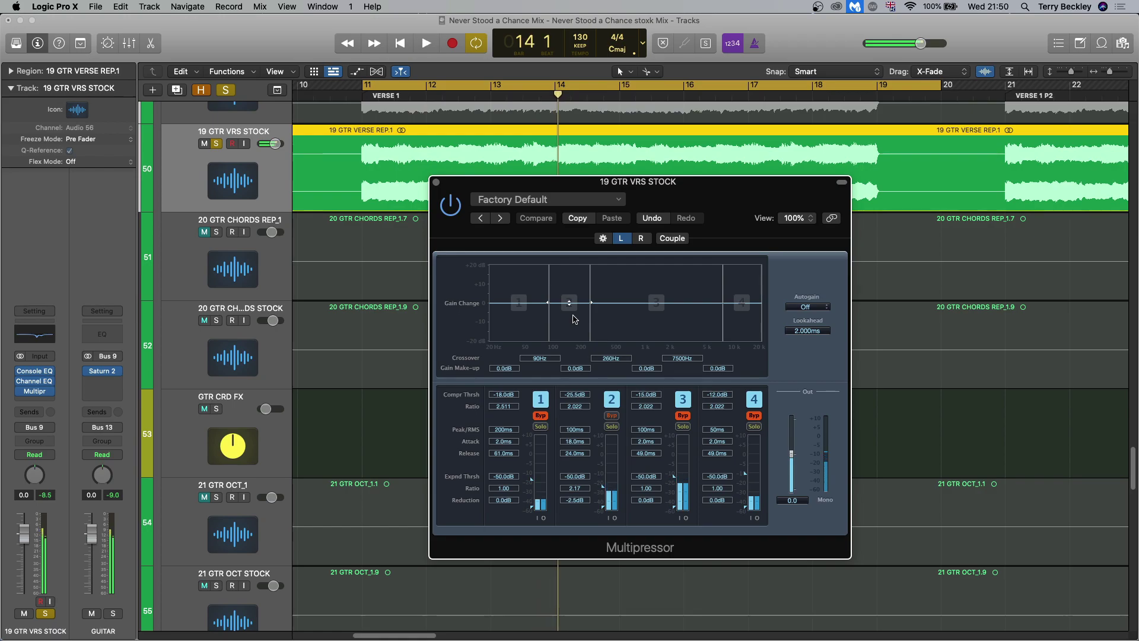
Close the Multipressor, turn solo off, and play the verse loop in the full mix.
left_click(436, 182)
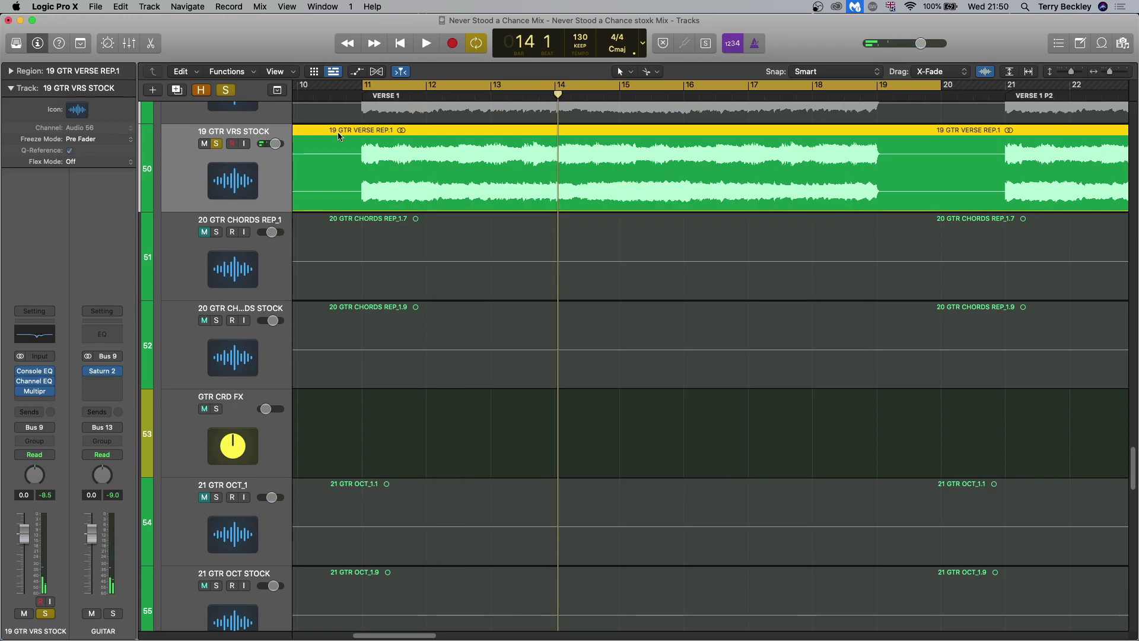
left_click(224, 91)
key("space")
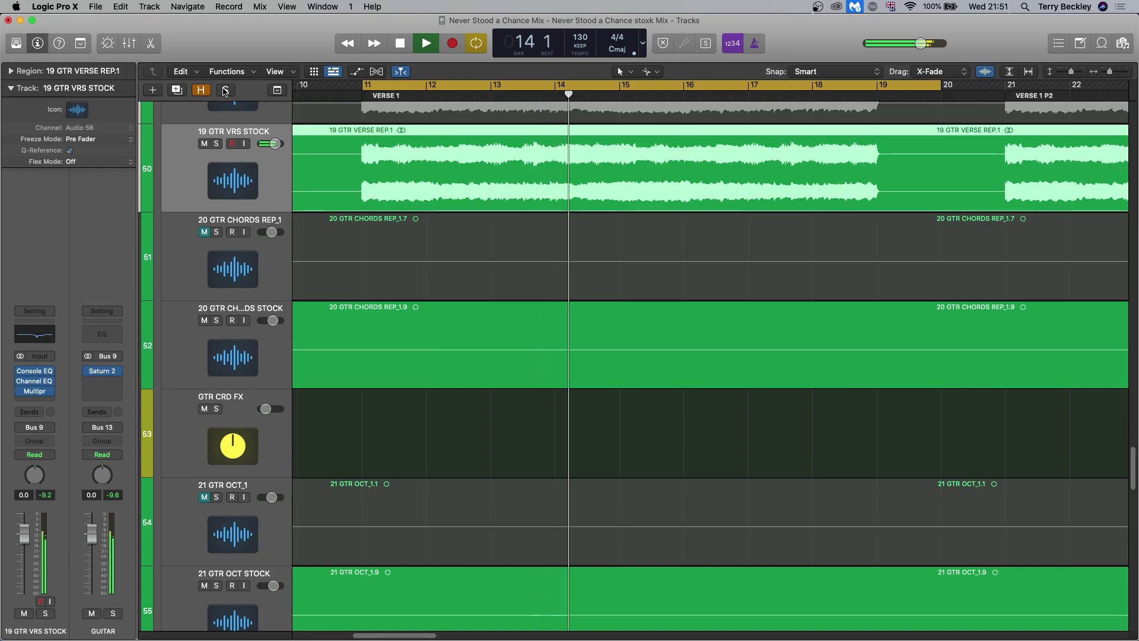
key("space")
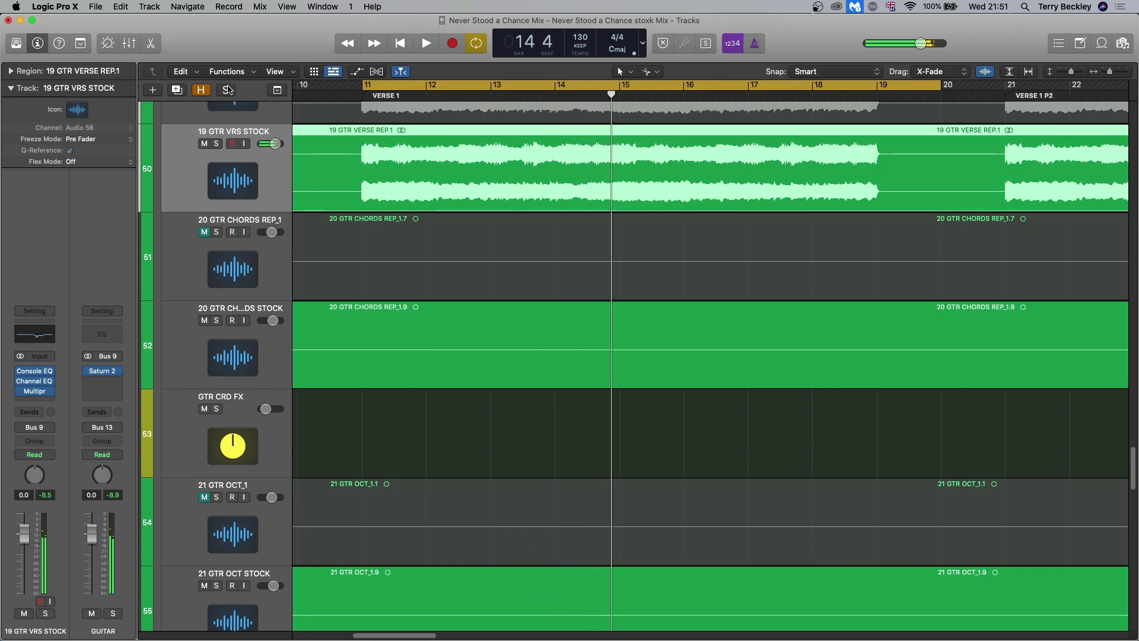